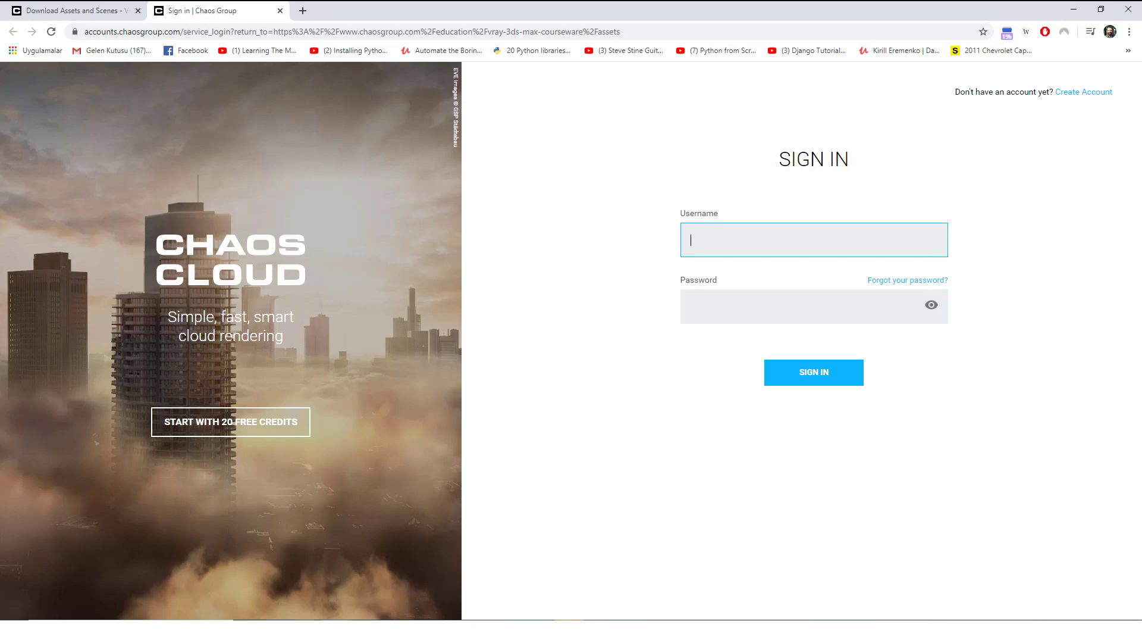
Open the Chaos Group sign-in page for the V-Ray courseware assets in a second tab.
mouse_move(307, 631)
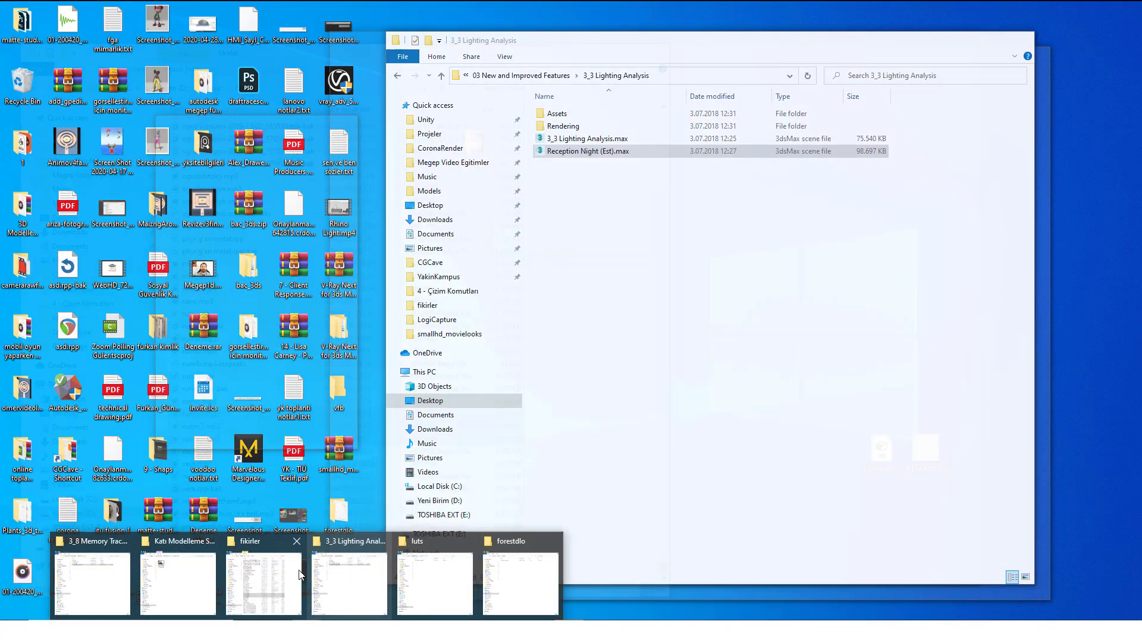
Browse to 03 New and Improved Features > 3_3 Lighting Analysis and drag Reception Night (Est).max into 3ds Max.
click(370, 574)
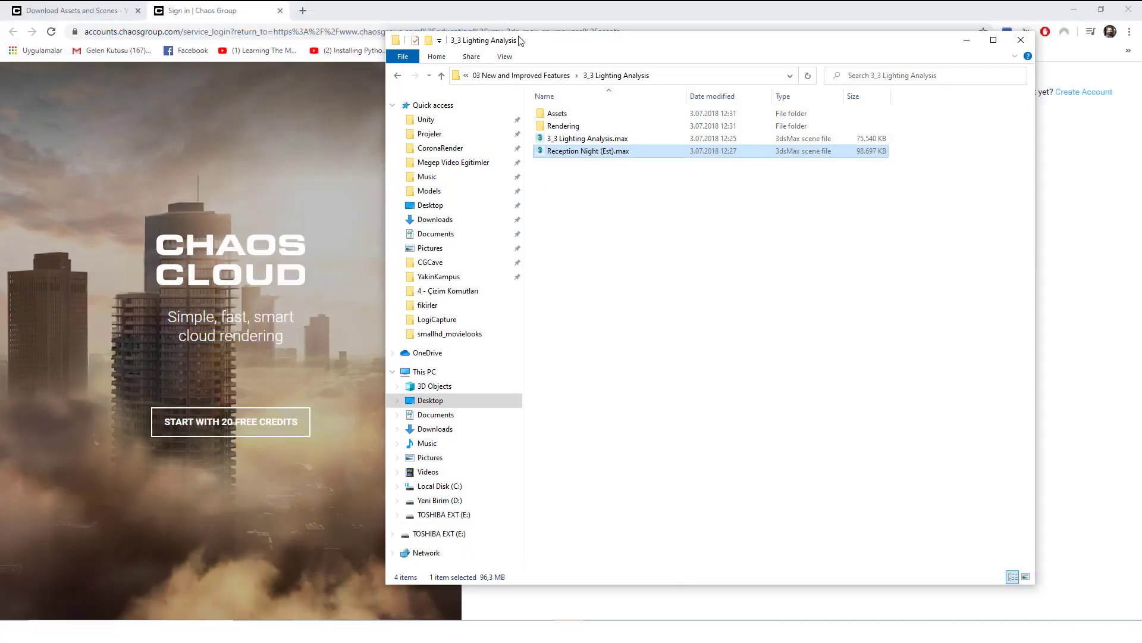
click(513, 75)
click(589, 76)
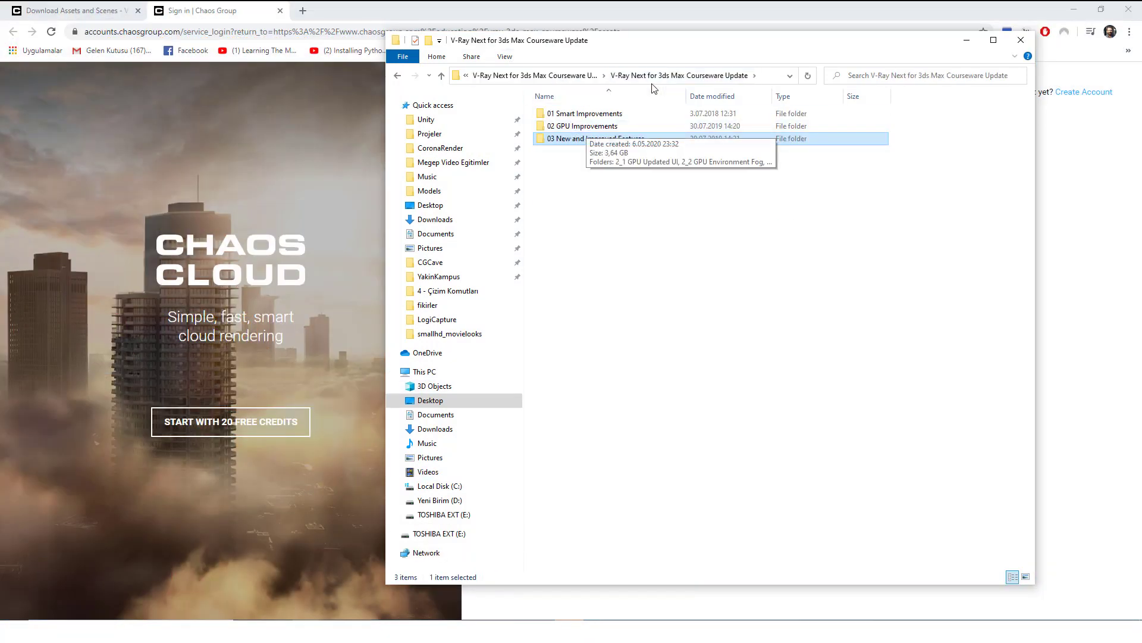
click(571, 76)
double_click(566, 114)
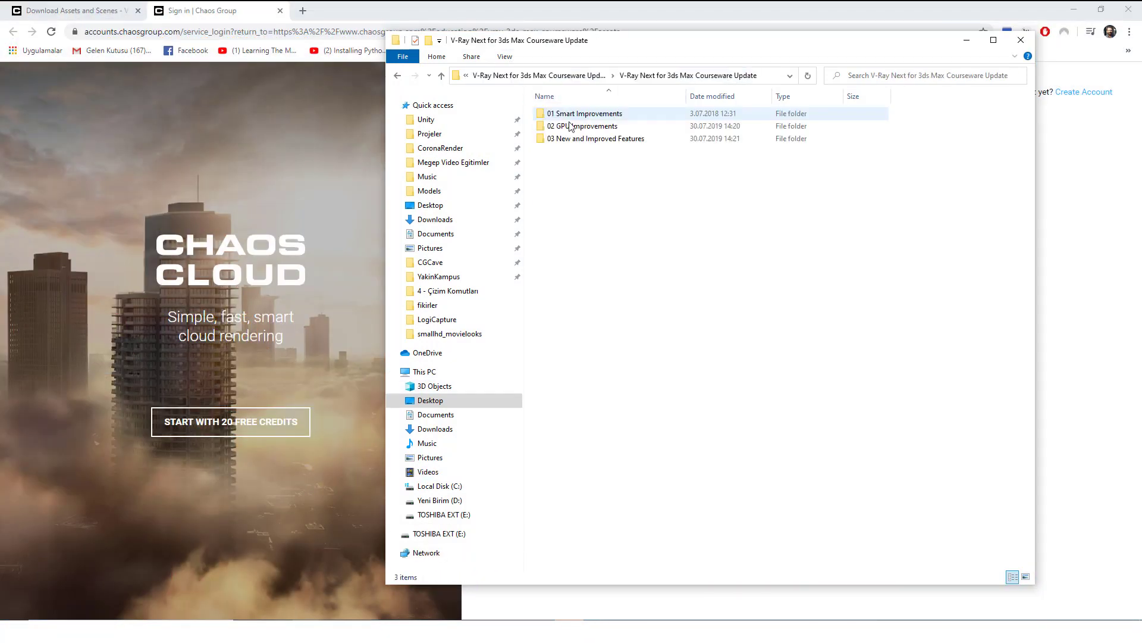
double_click(581, 140)
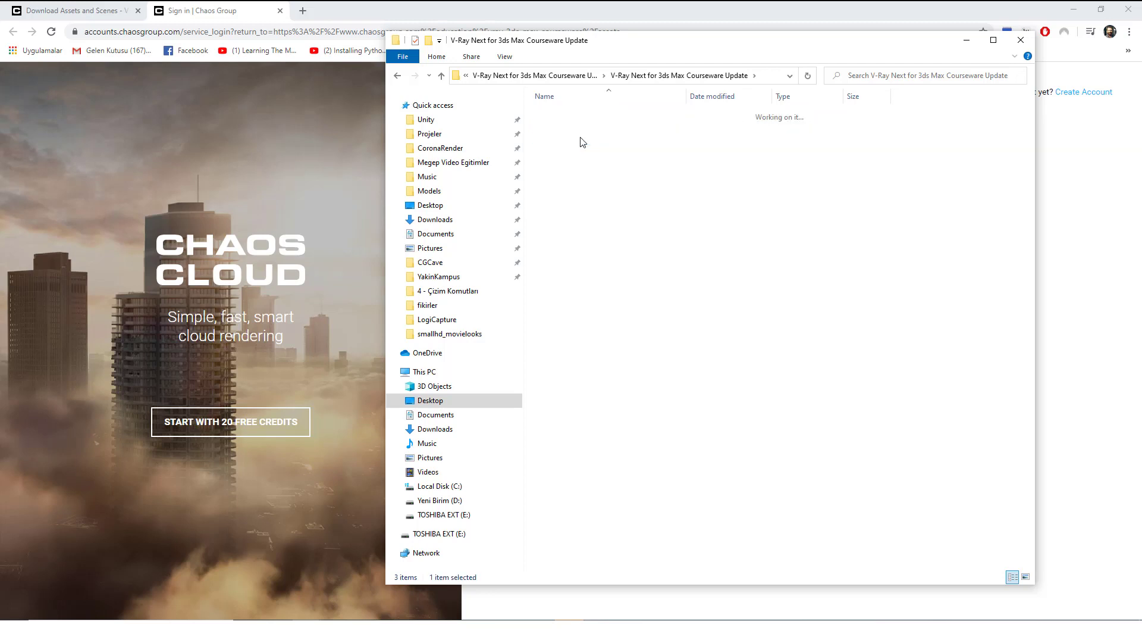
double_click(606, 139)
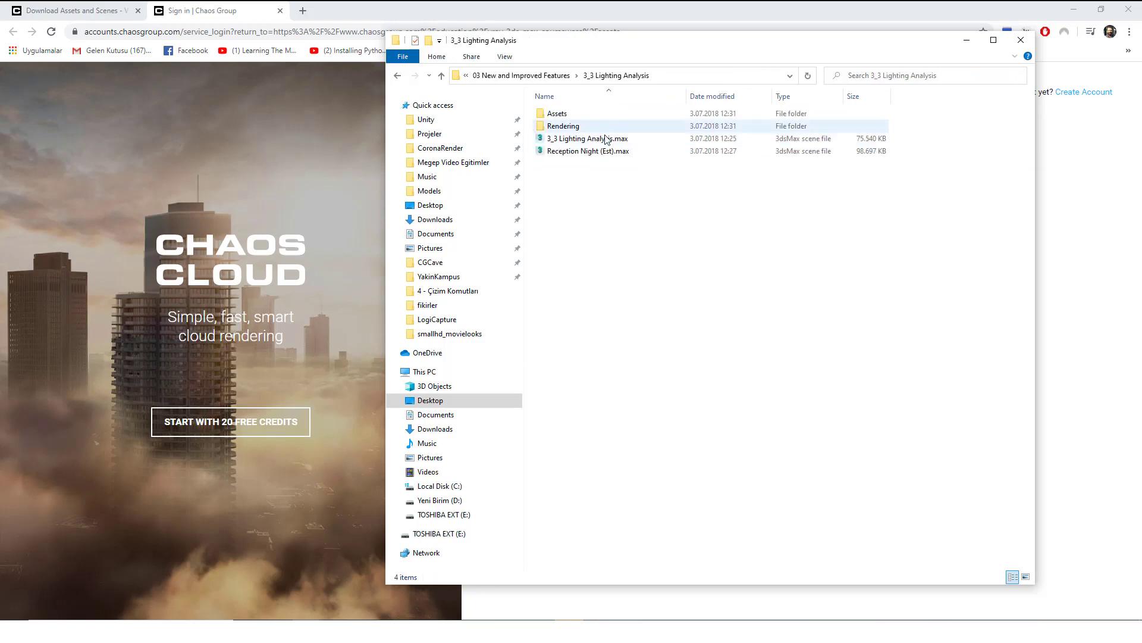
click(543, 152)
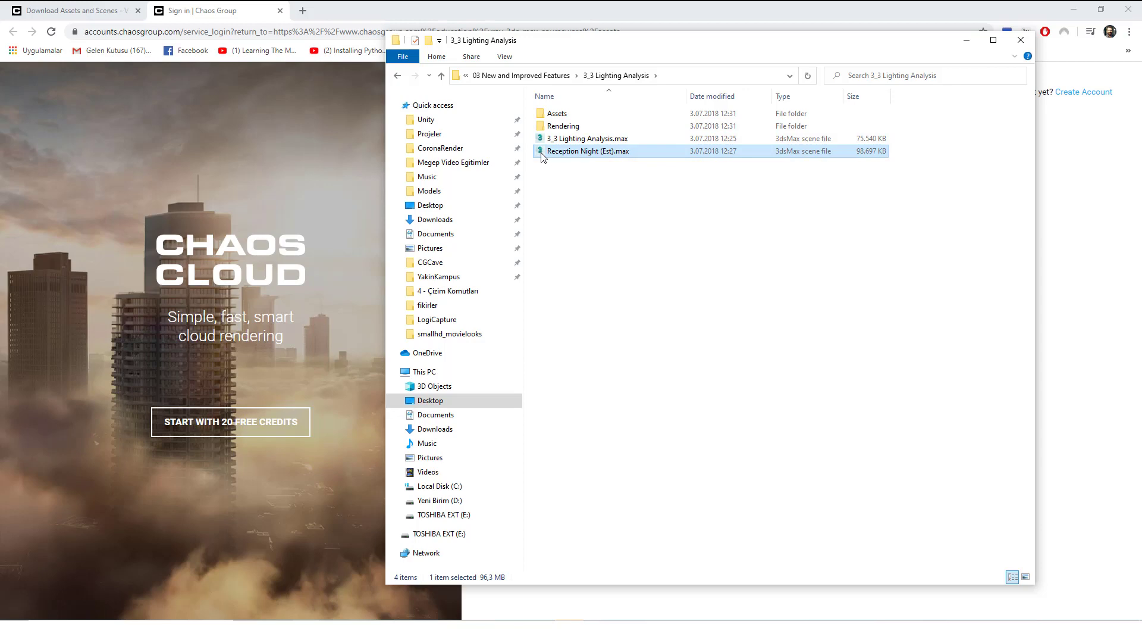
drag(542, 156, 589, 465)
Open the dropped Reception Night (Est).max without saving the current scene, dismissing the file warning.
click(613, 472)
click(568, 337)
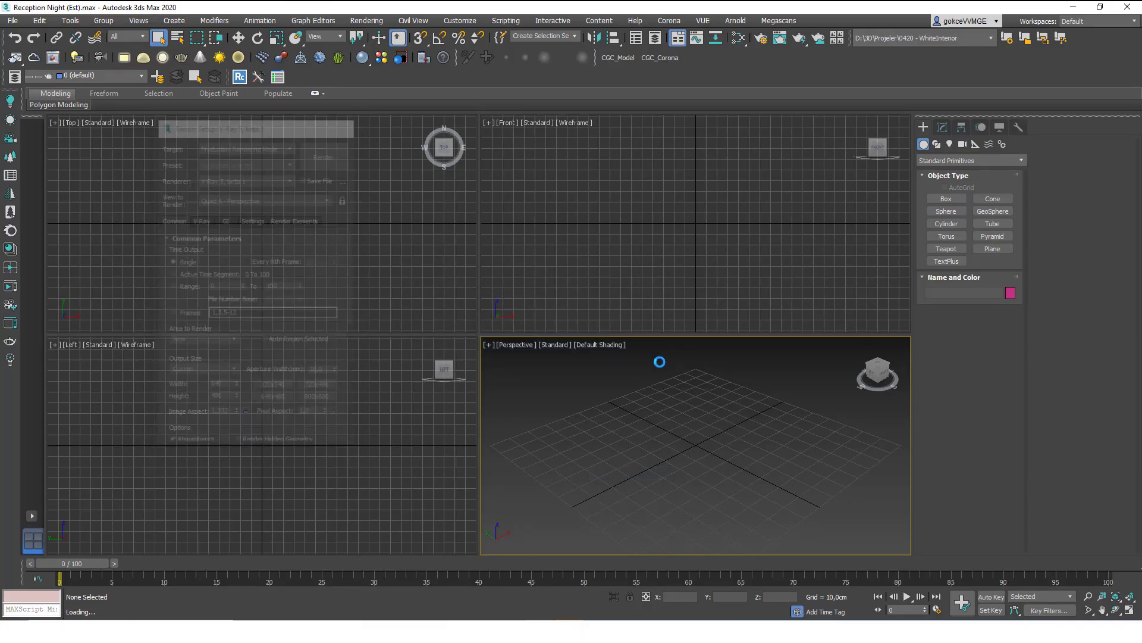
click(604, 337)
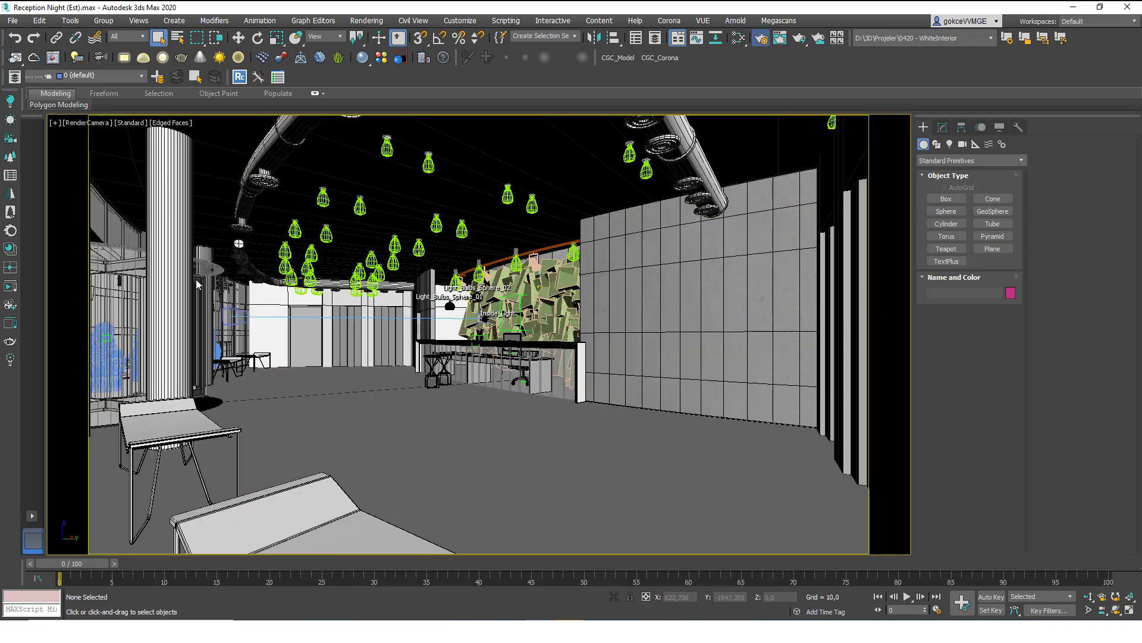
Keep V-Ray 5, beta 1 as the renderer in Render Setup, then return to the sign-in page.
key(F10)
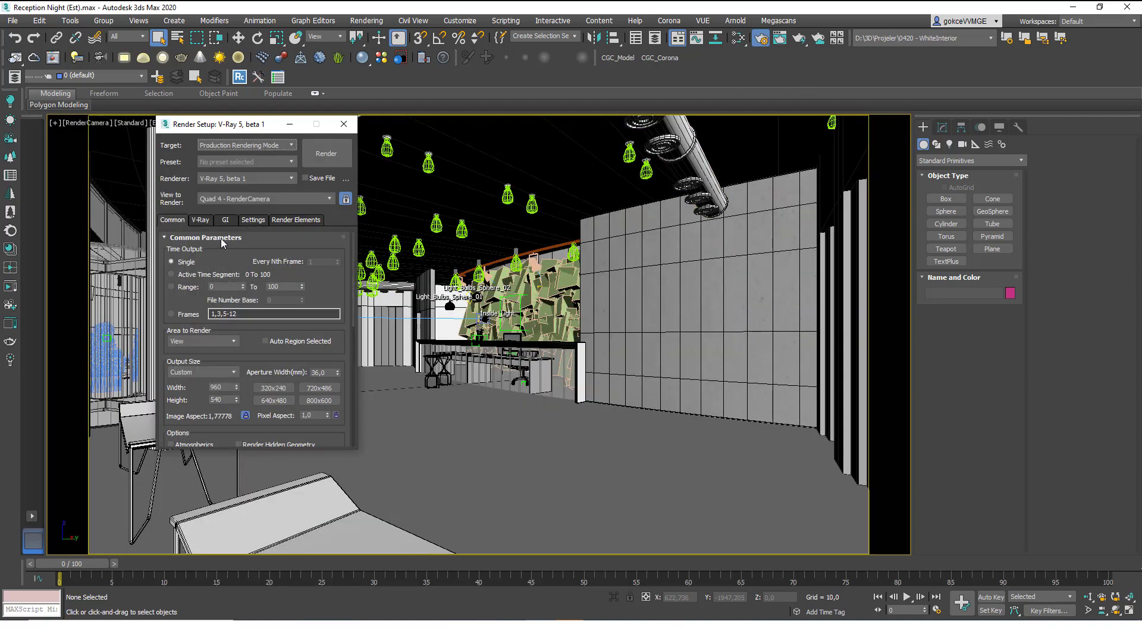
click(220, 181)
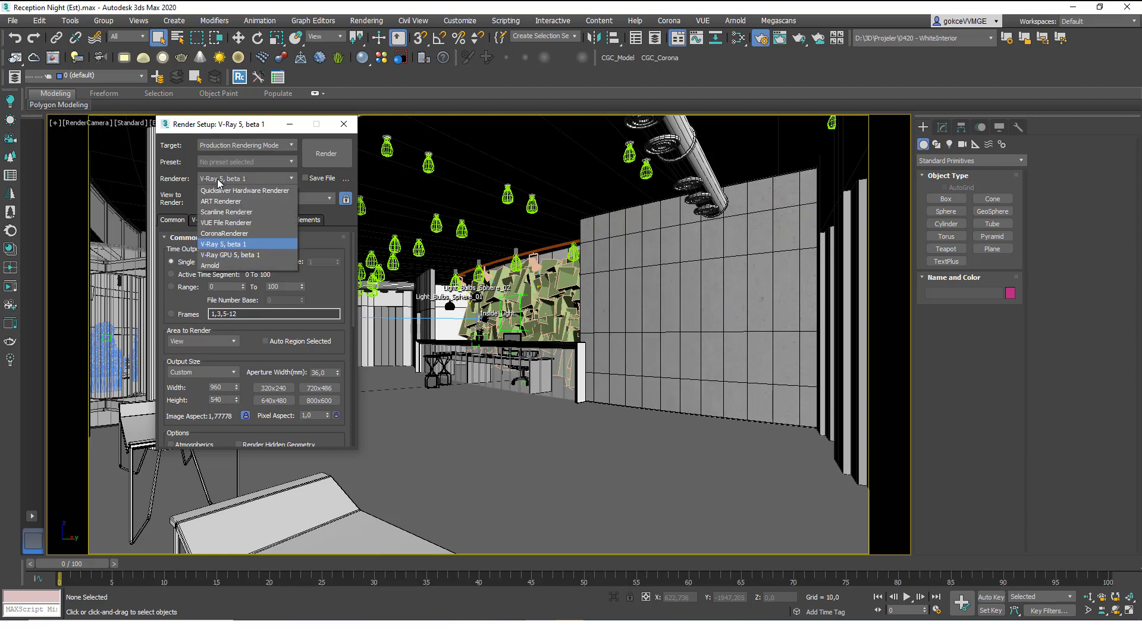
click(225, 245)
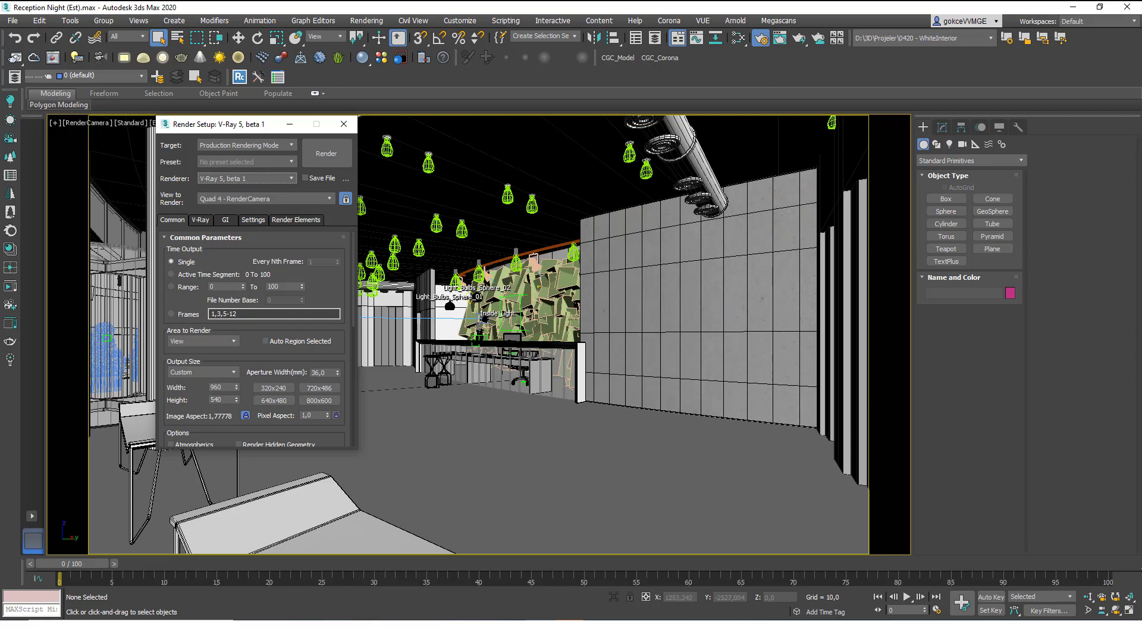
click(387, 589)
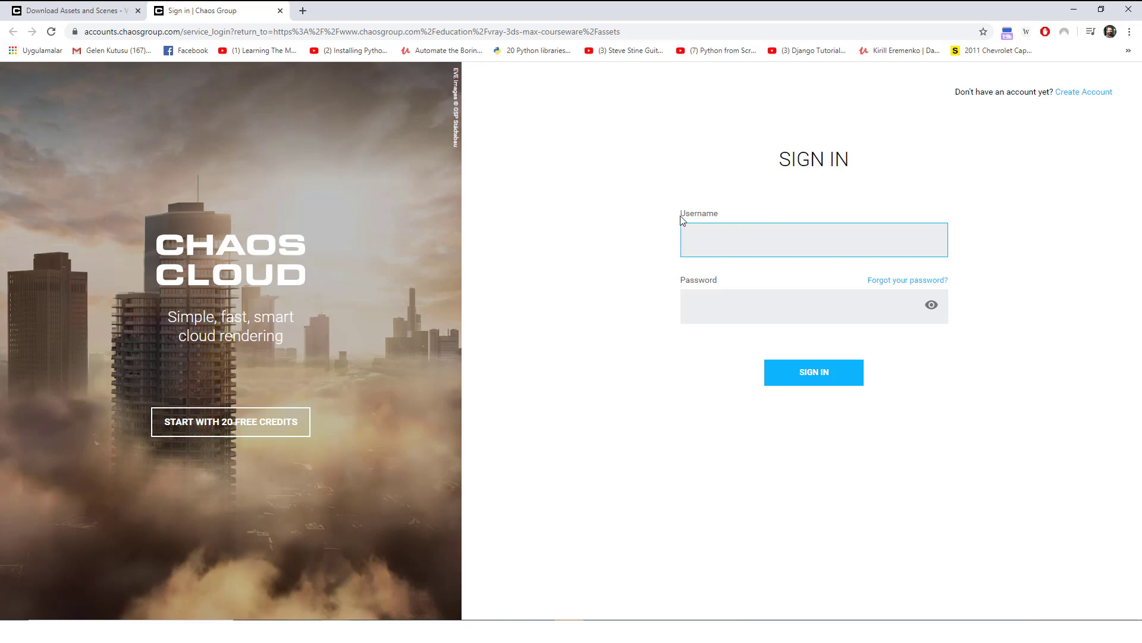
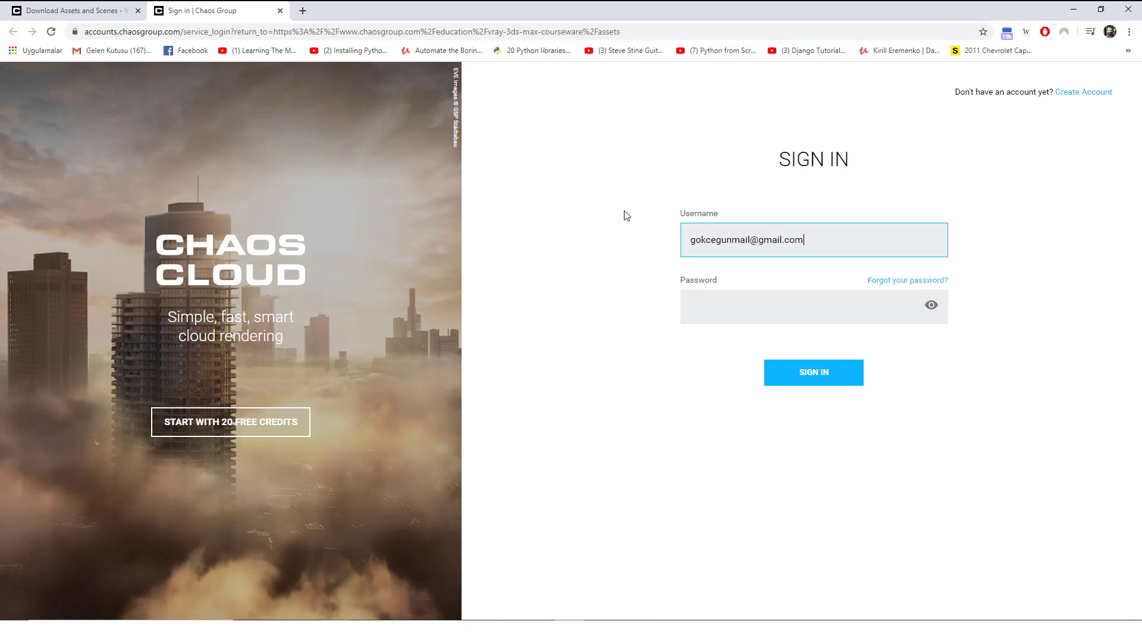
Sign in to Chaos Group with the account e-mail and password.
key(Tab)
text(*****)
key(Return)
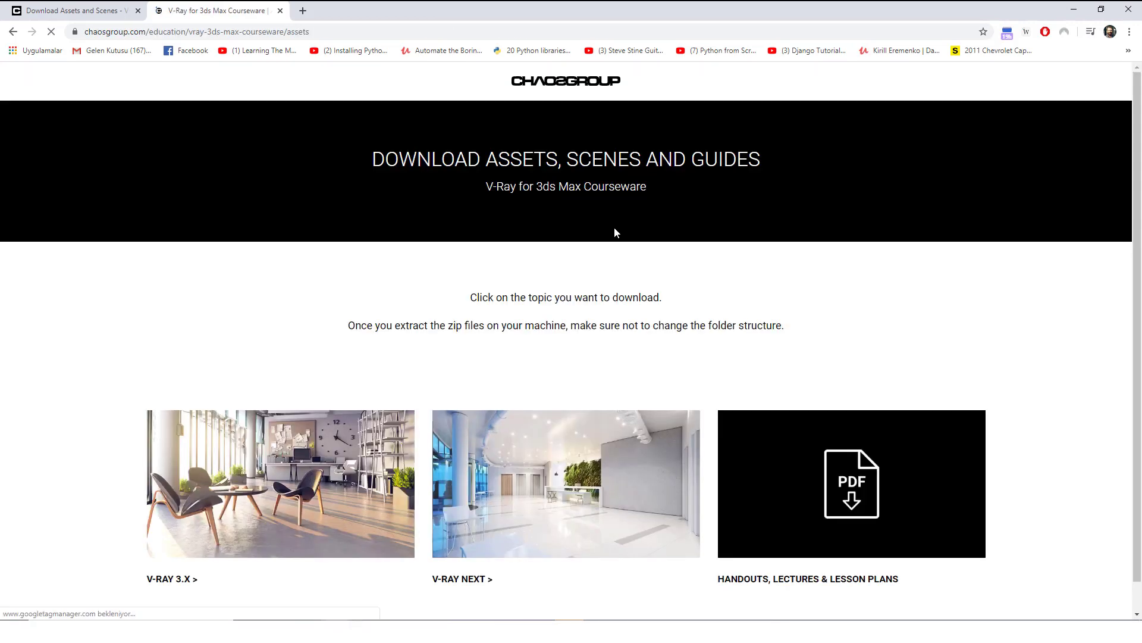
Open the V-Ray Next courseware download, then go to the Chaos Group Help Portal home.
scroll(591, 475, down, 1)
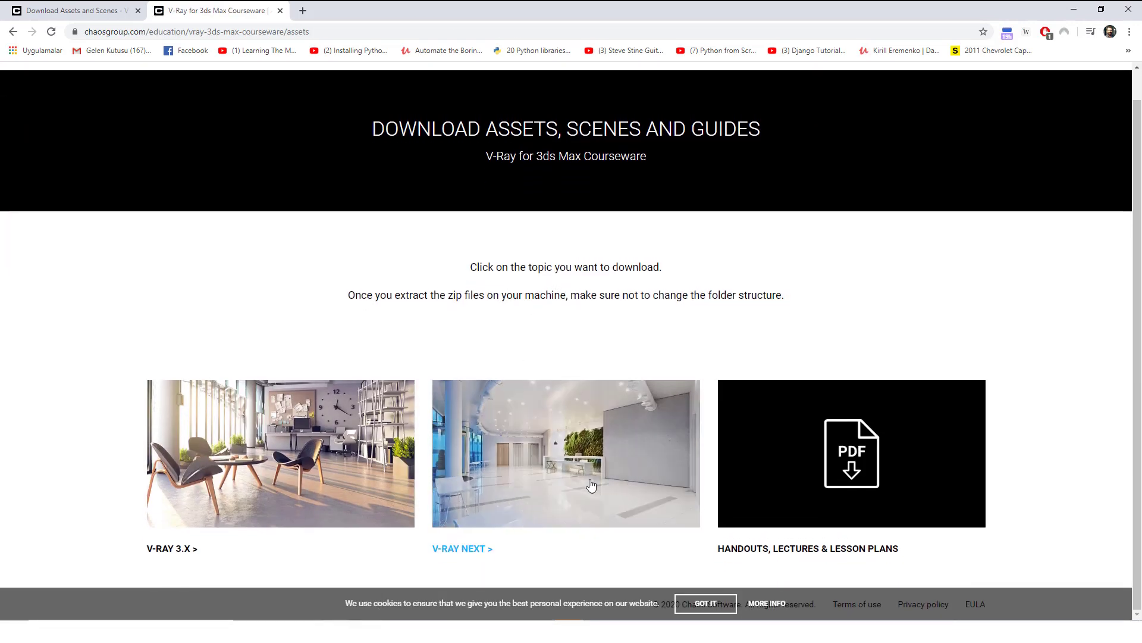
click(559, 468)
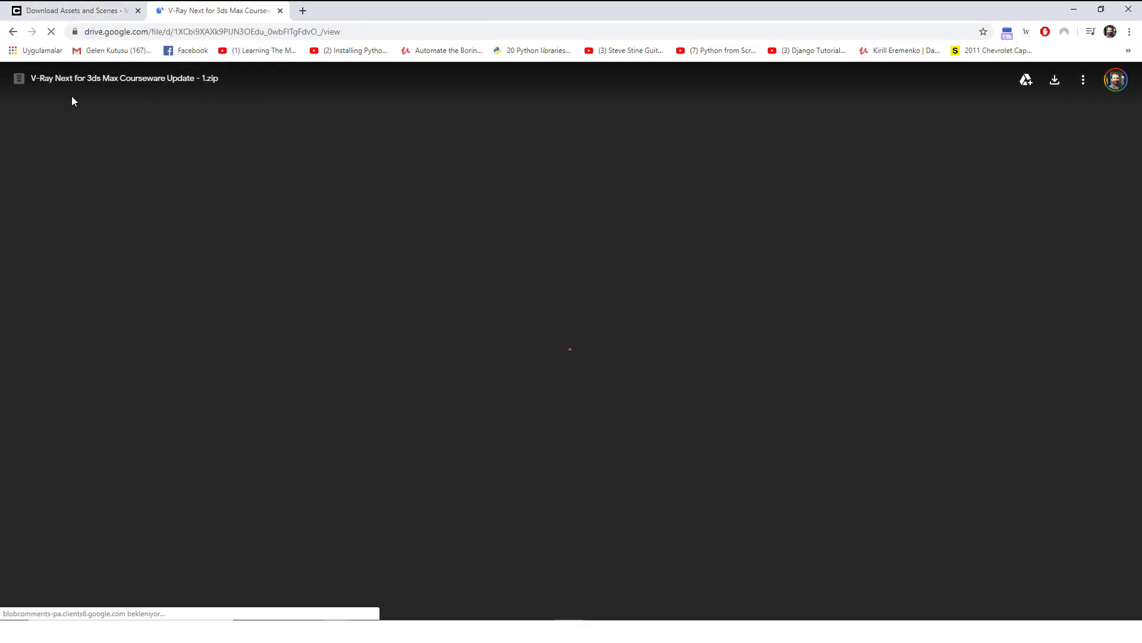
click(127, 9)
click(135, 95)
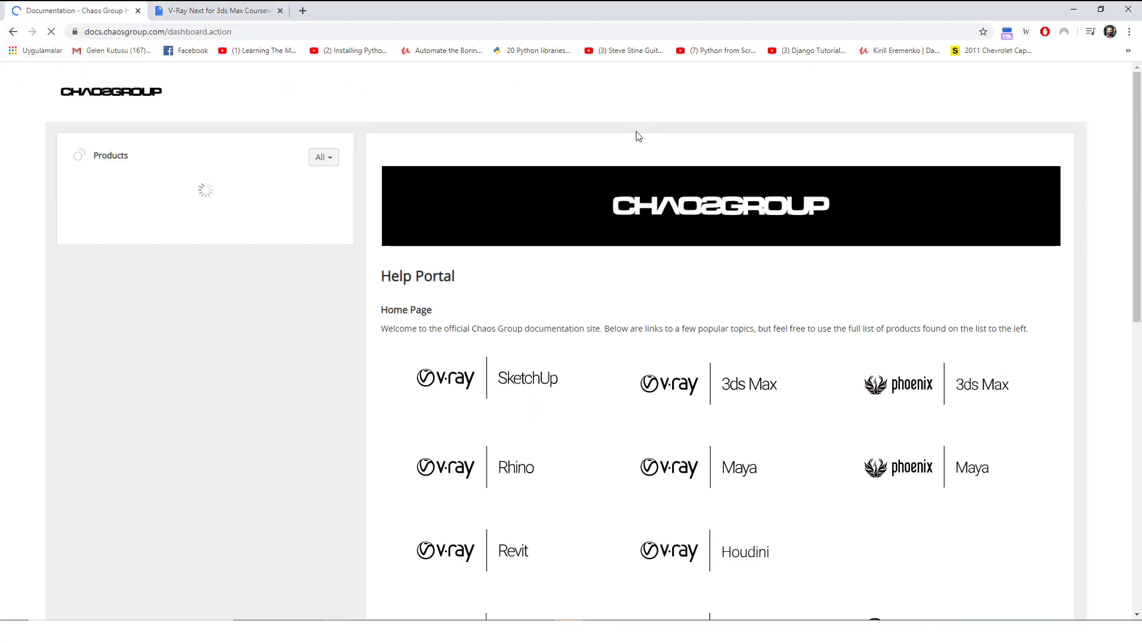
Search Google for chaos group and open the official chaosgroup.com site.
click(148, 31)
text(chaos group)
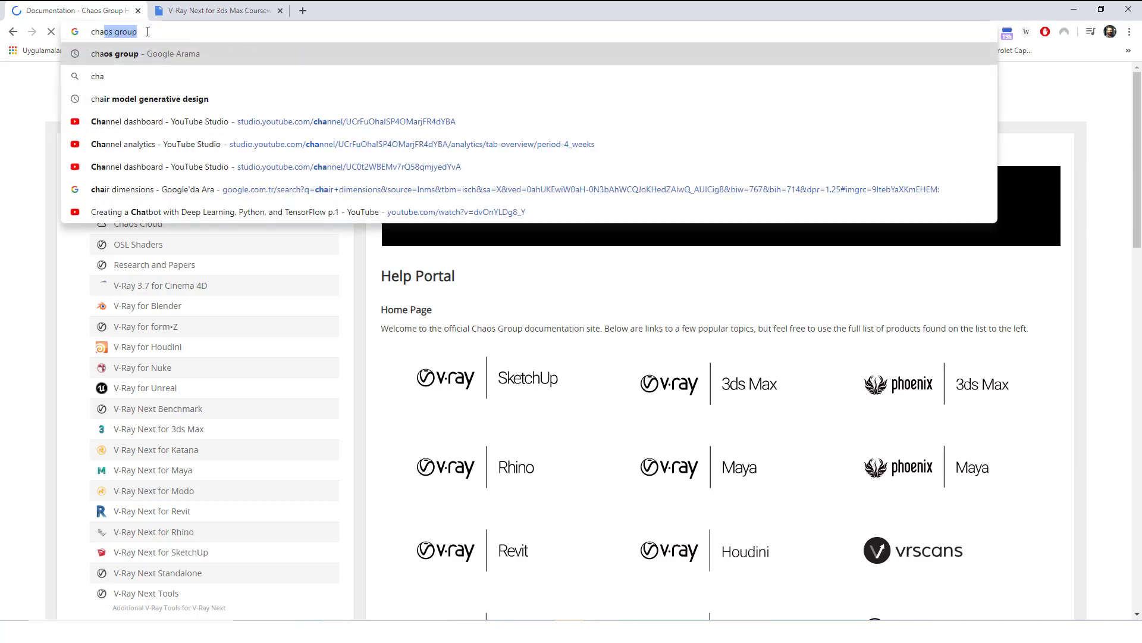
key(Return)
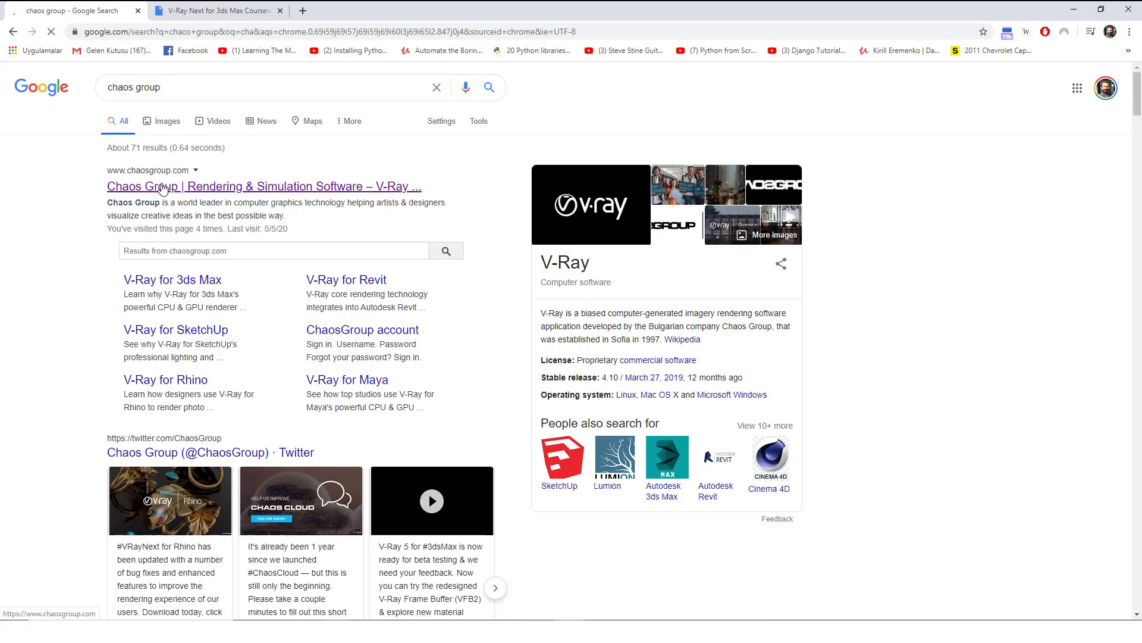
click(206, 113)
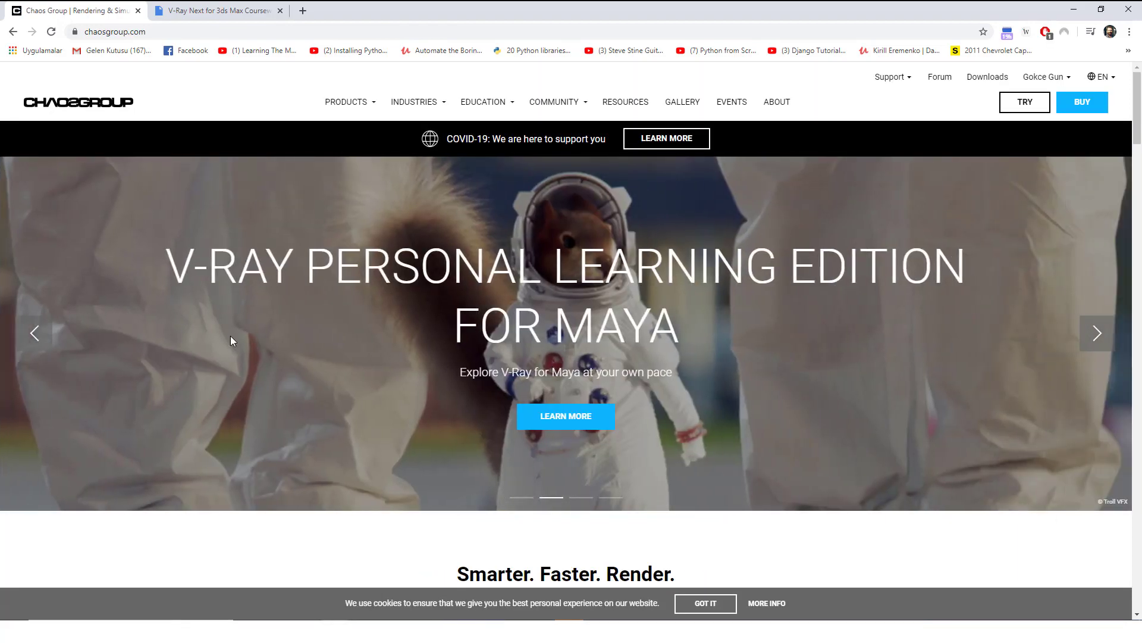
Join the V-Ray 5 for 3ds Max beta, confirm the existing beta license, and minimize Chrome.
click(36, 333)
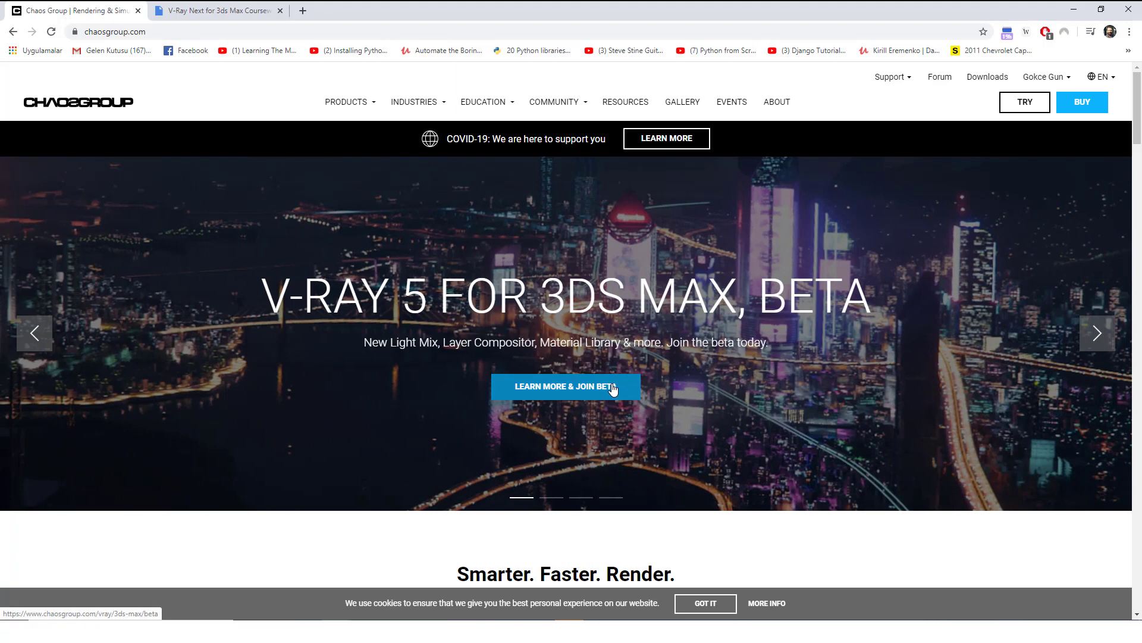
click(615, 387)
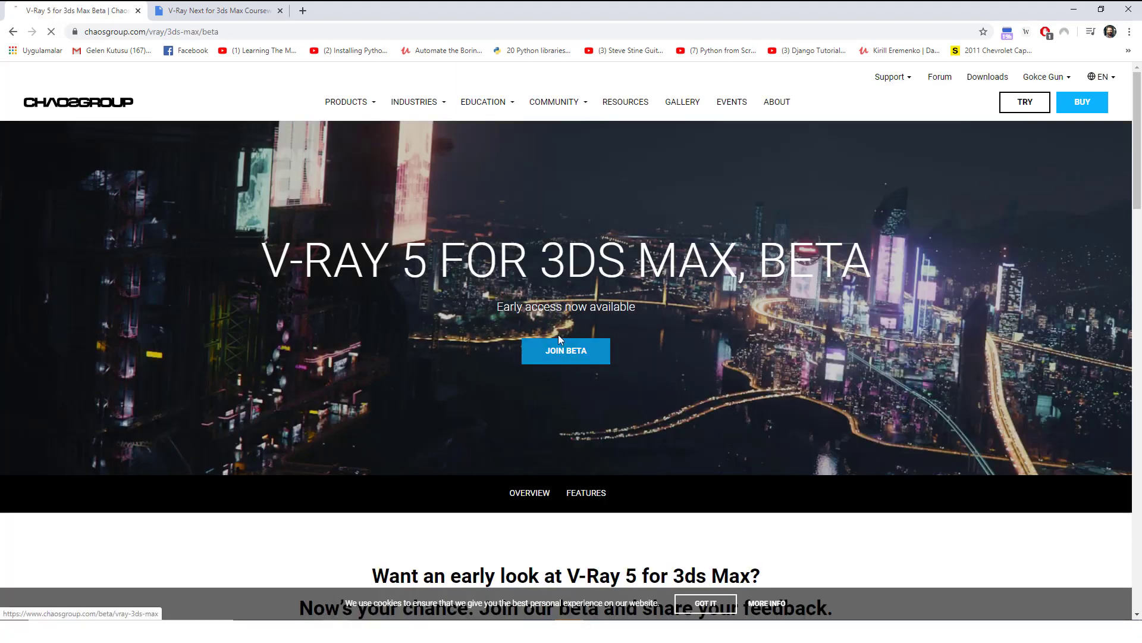
click(558, 337)
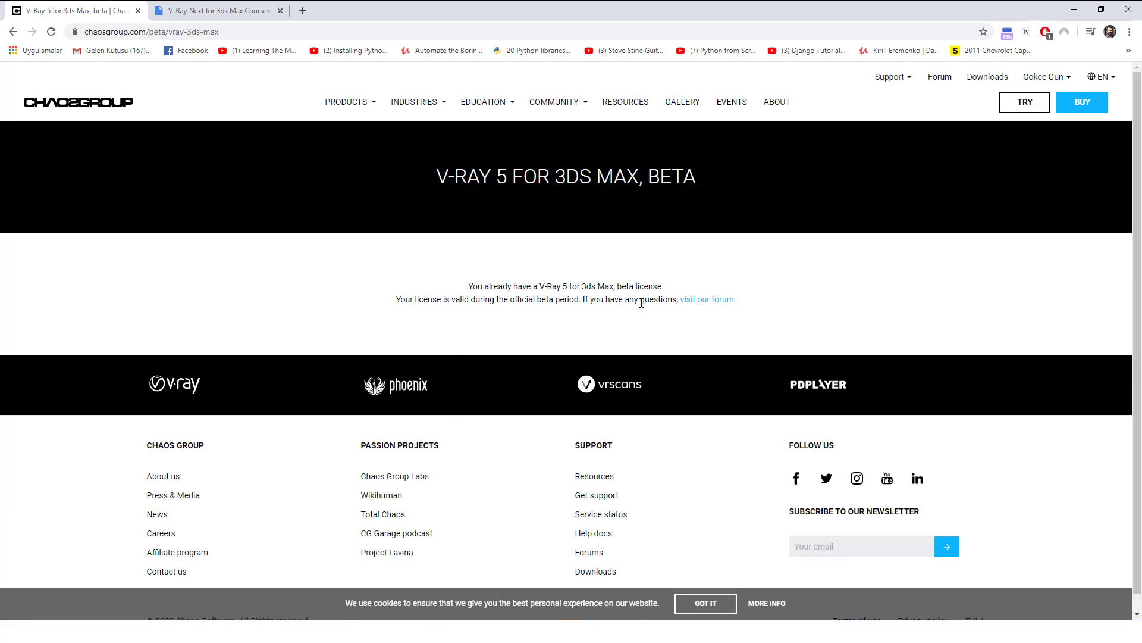
drag(553, 286, 554, 299)
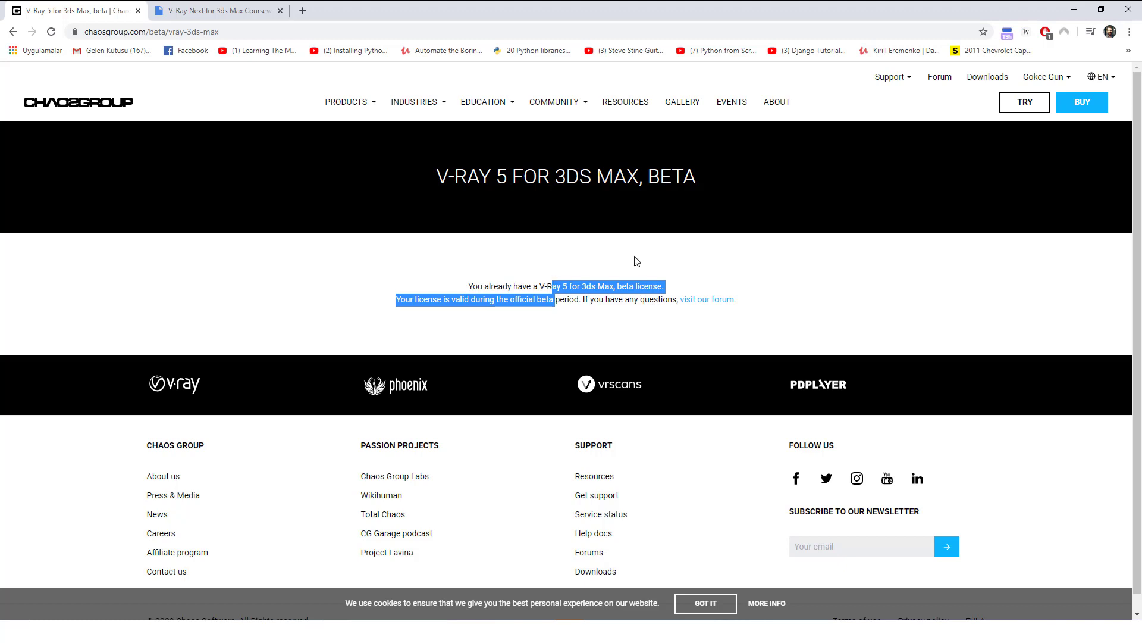
click(1069, 11)
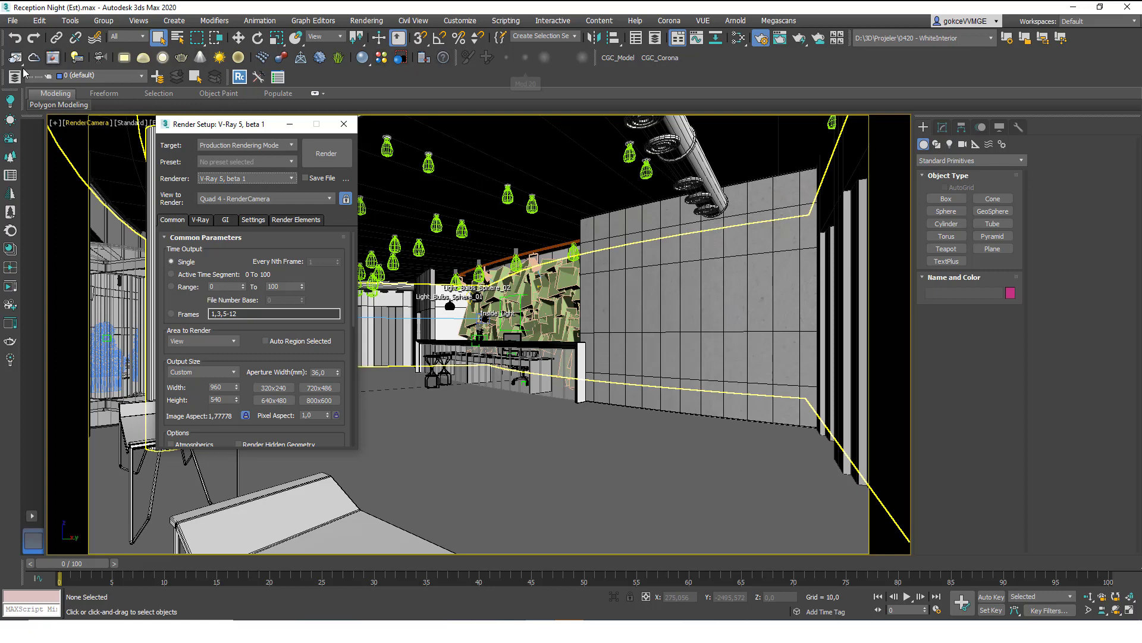
Render the reception camera view with V-Ray from the Render Production flyout.
drag(21, 62, 16, 98)
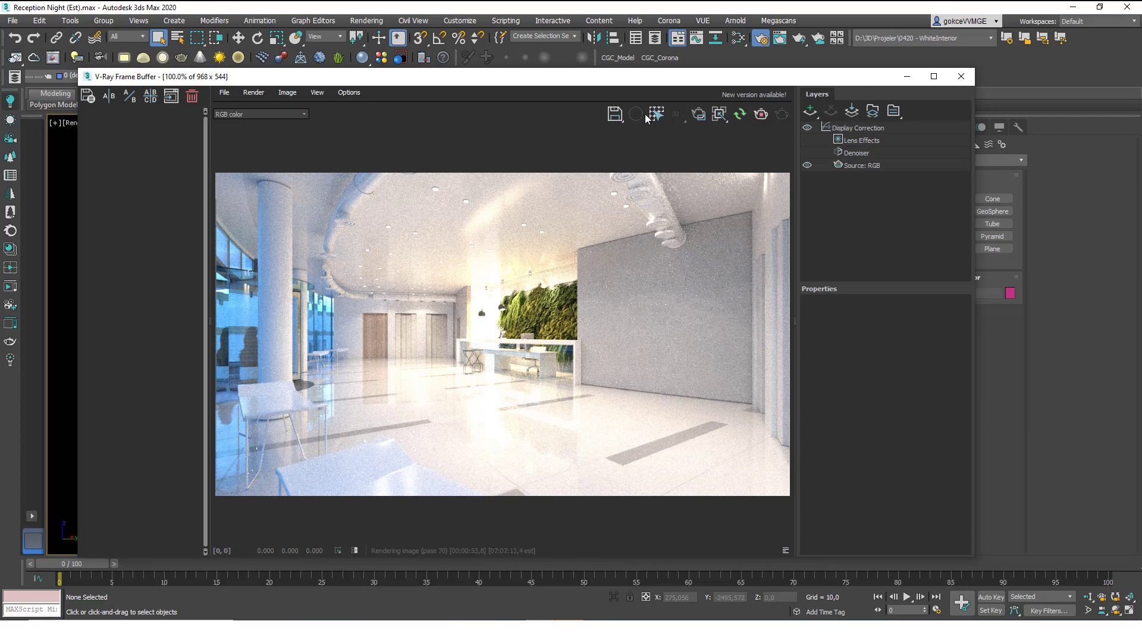
Restart the V-Ray render and move the render windows aside to uncover the viewport.
click(758, 115)
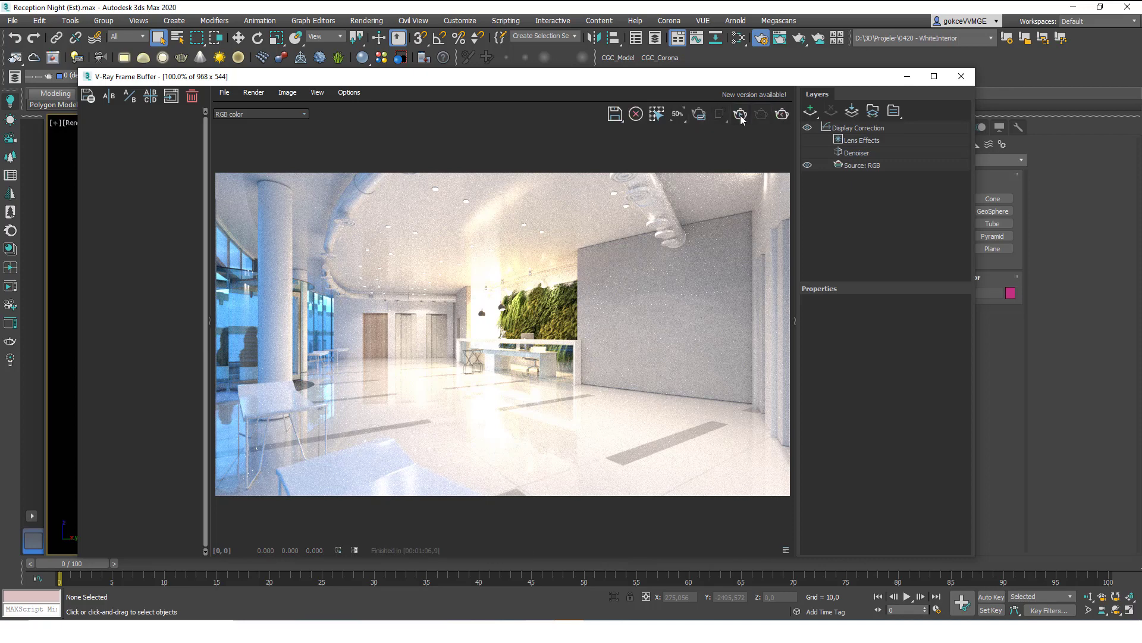
key(shift+q)
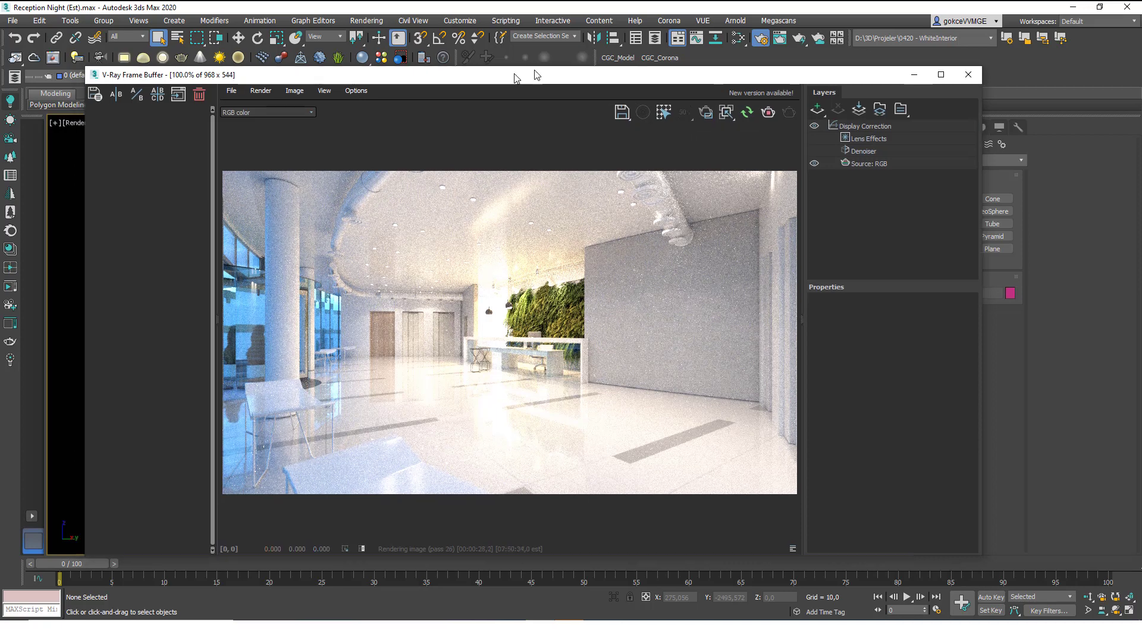
drag(527, 76, 785, 48)
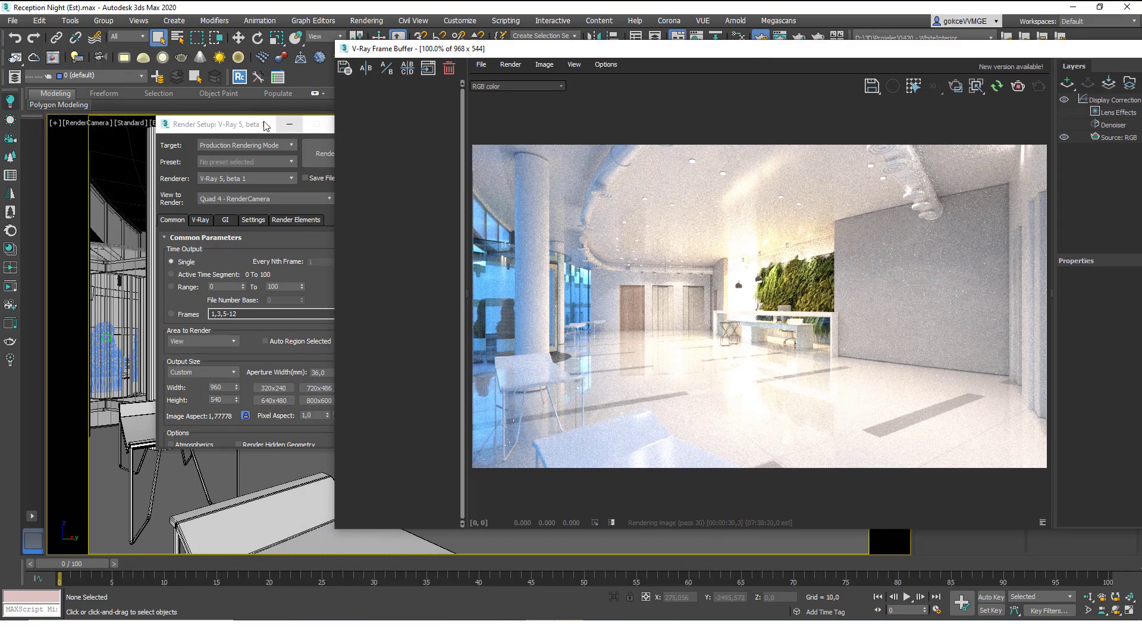
click(309, 124)
drag(392, 53, 565, 51)
Frame the bench in a Perspective view and move it left while the IPR updates.
click(331, 518)
key(alt+w)
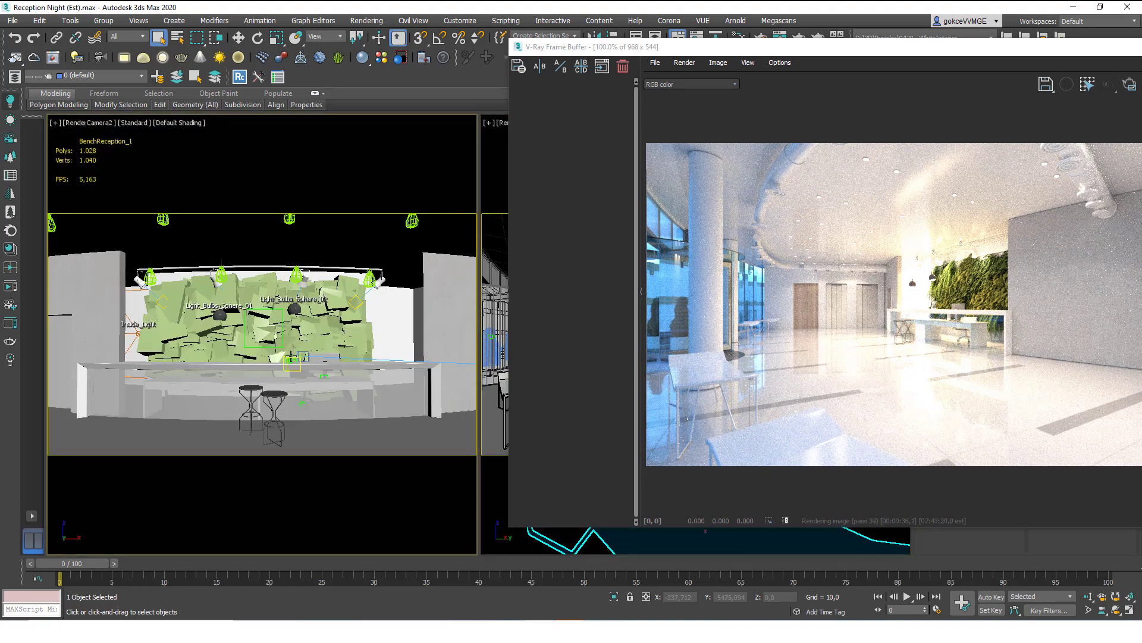
key(p)
key(z)
alt+middle_drag(291, 355, 256, 306)
key(w)
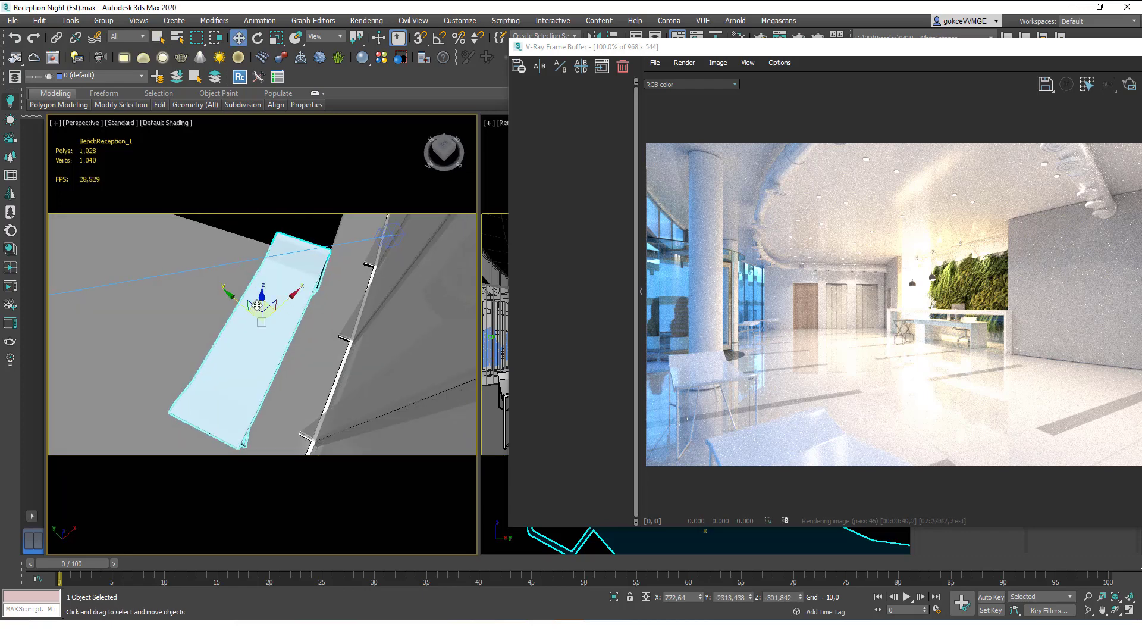
drag(258, 304, 203, 304)
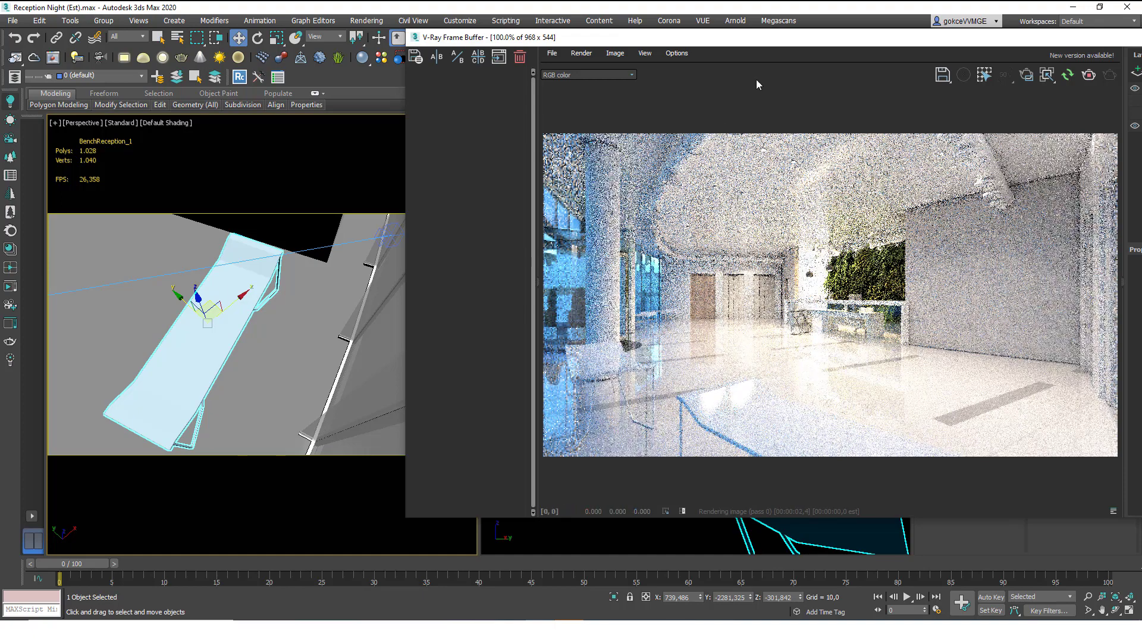
drag(824, 40, 623, 74)
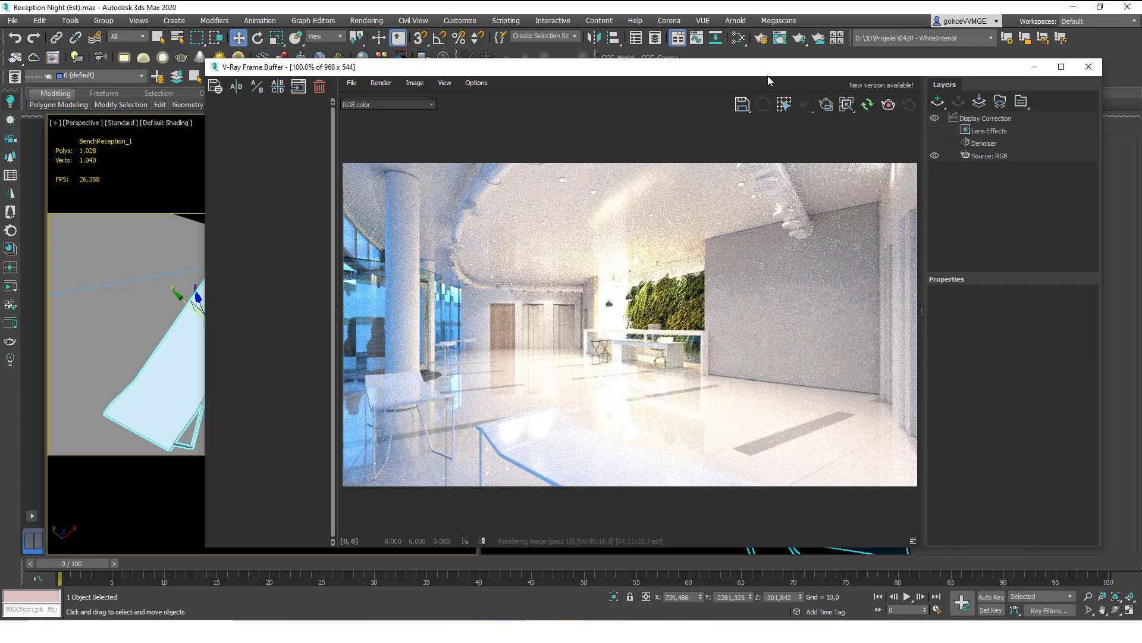
drag(776, 72, 651, 456)
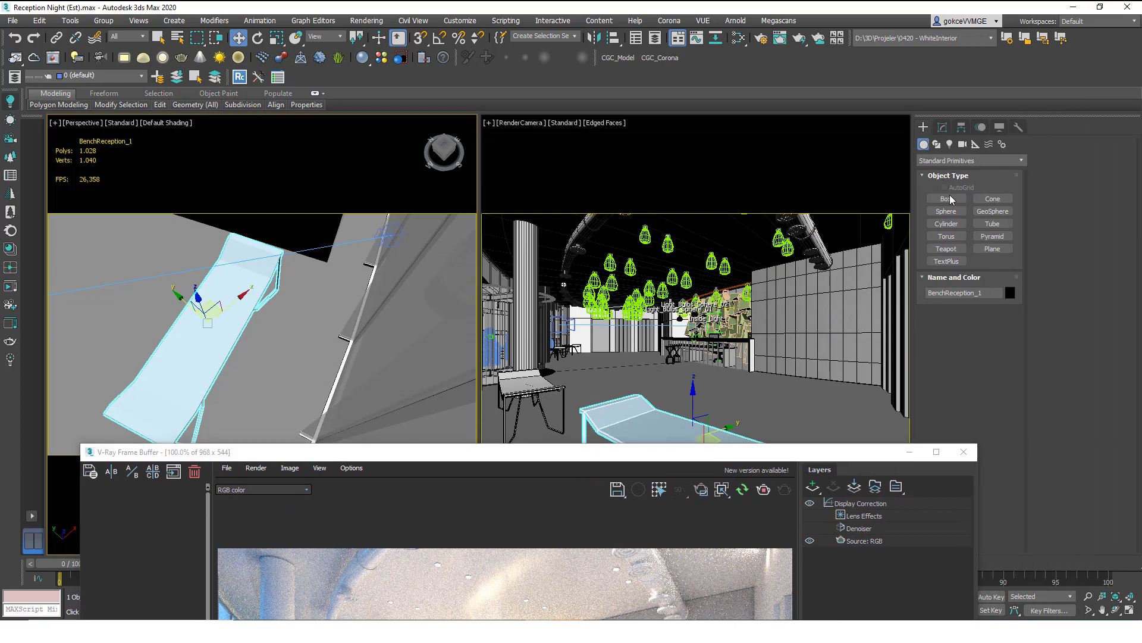
Choose the Sphere primitive with AutoGrid on, cancelling a first trial sphere.
key(alt+w)
key(alt+w)
click(945, 212)
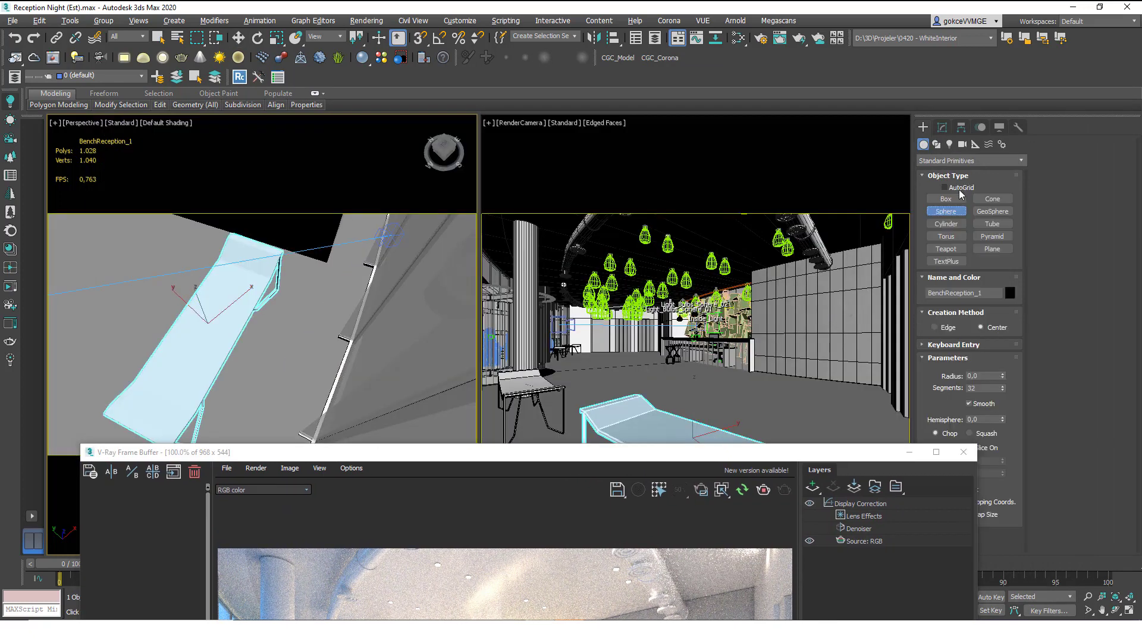
click(959, 188)
drag(657, 431, 672, 437)
right_click(673, 437)
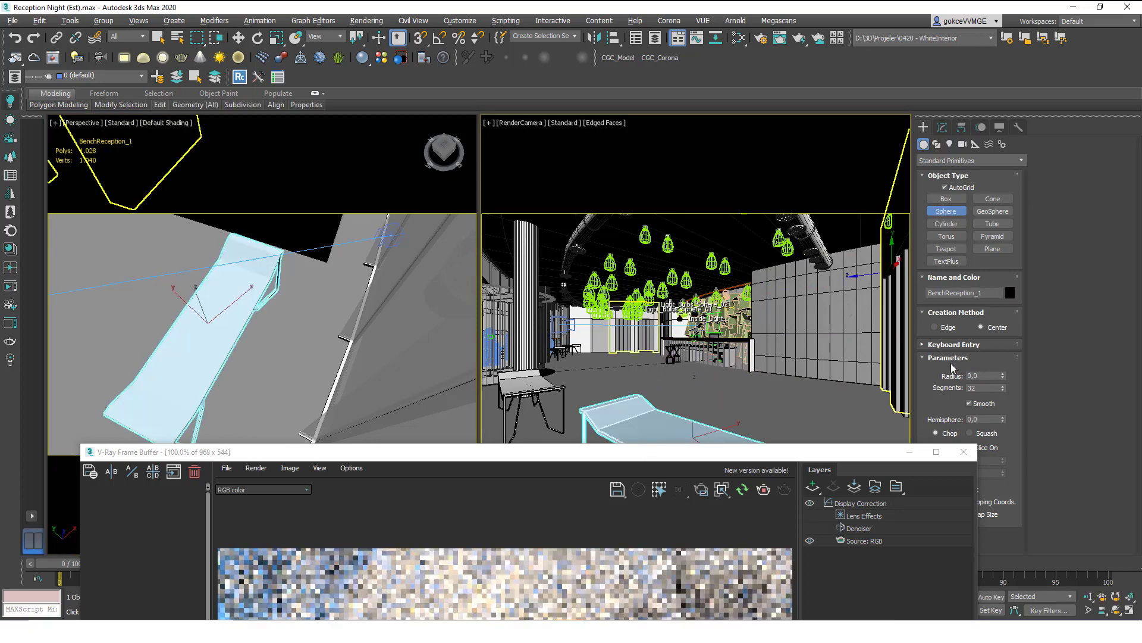
Enable Base To Pivot and draw Sphere001 sitting on the bench.
drag(833, 451, 727, 445)
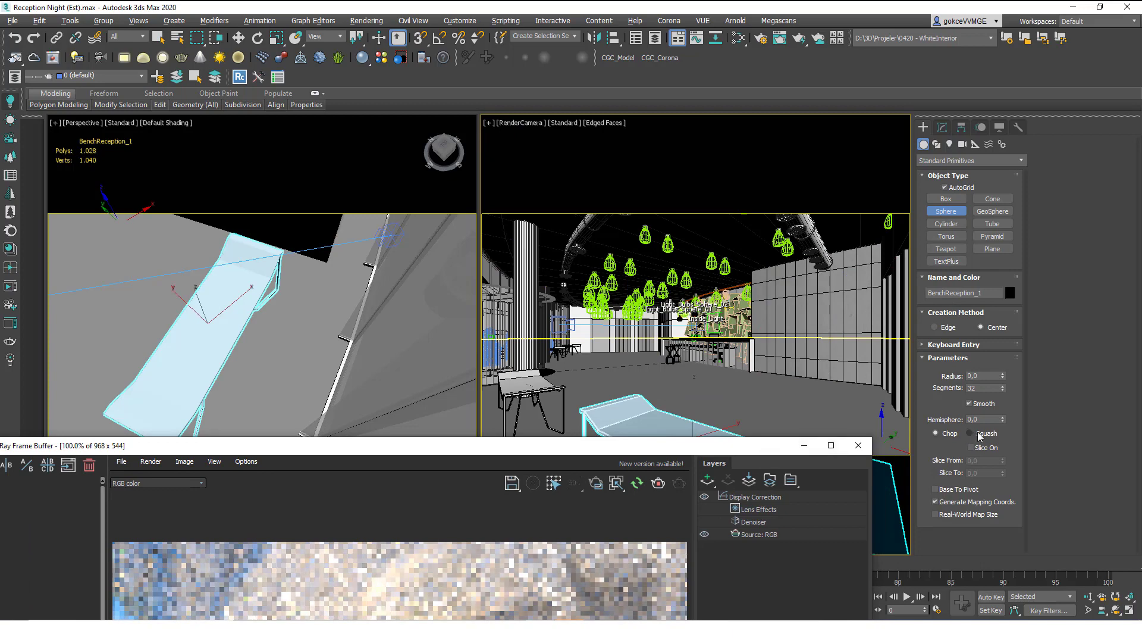
click(968, 489)
drag(657, 410, 744, 90)
key(w)
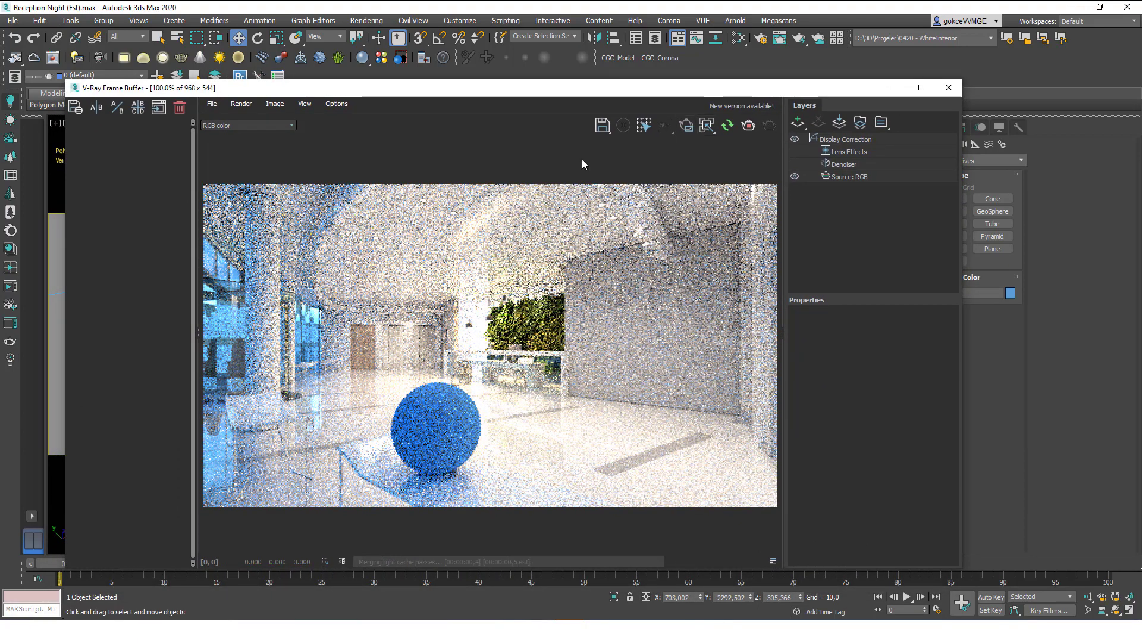
Restart the interactive V-Ray render so the new sphere appears.
drag(431, 92, 690, 31)
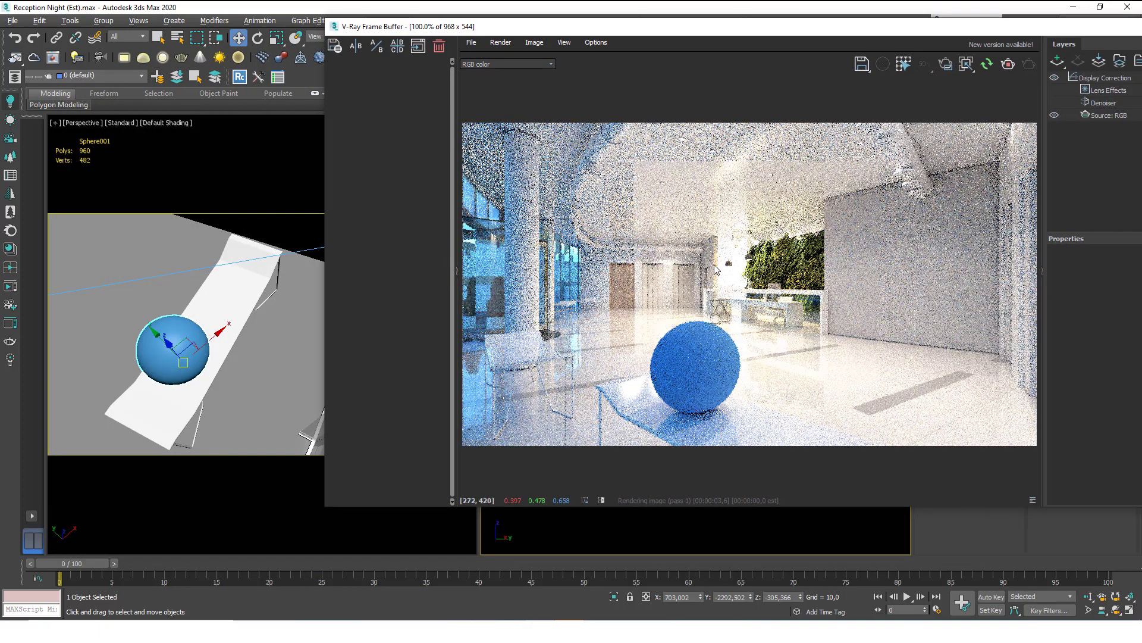
drag(744, 34, 541, 26)
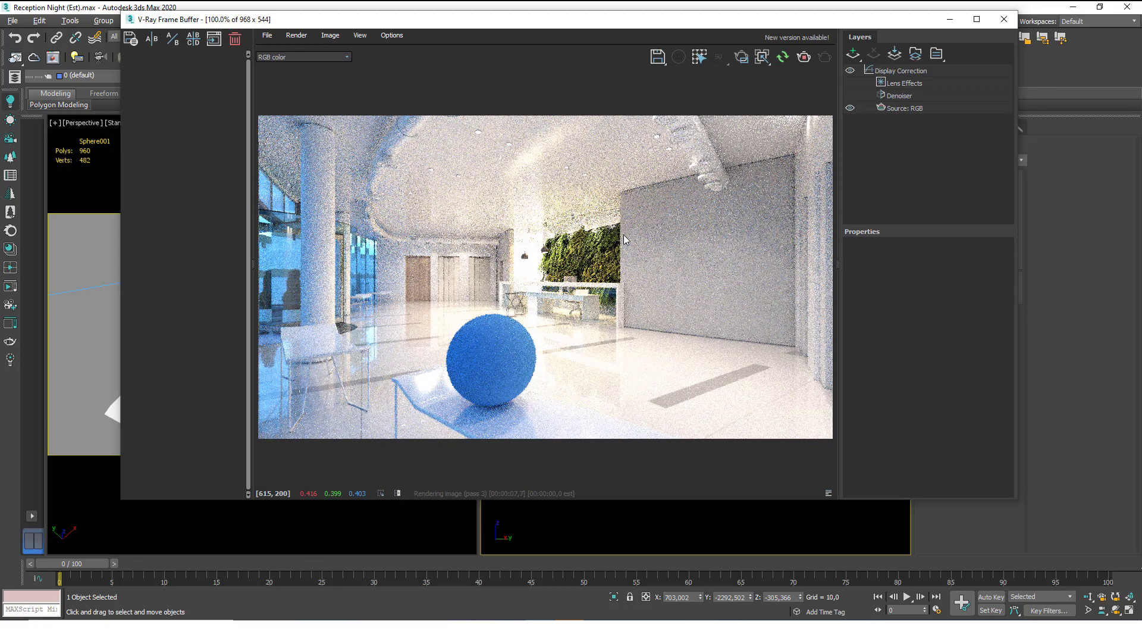
click(762, 58)
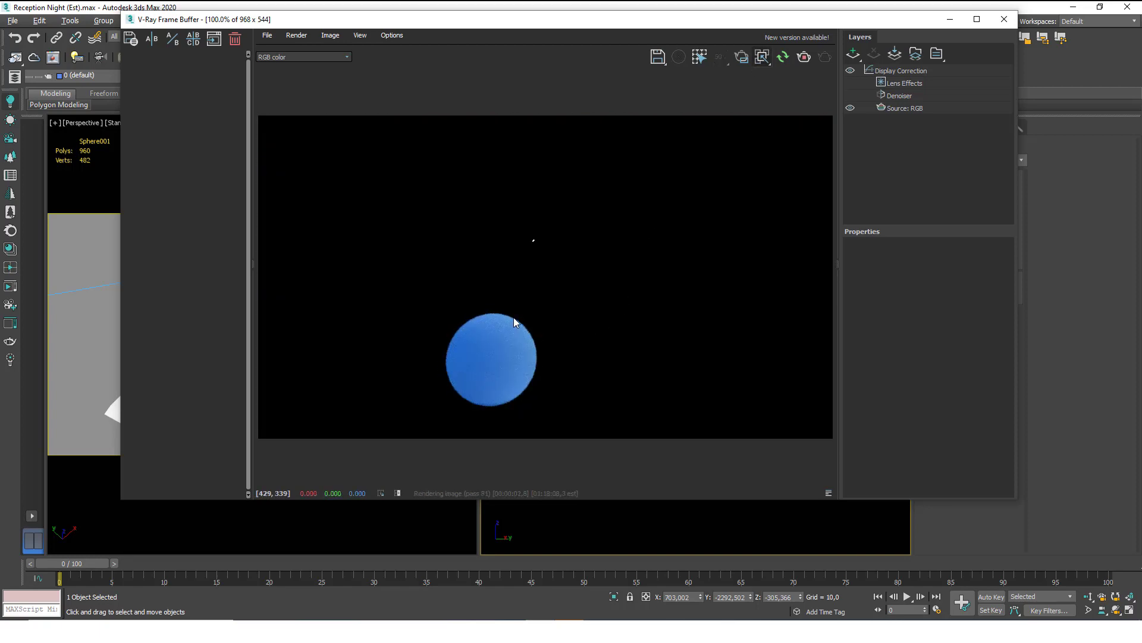
drag(552, 23, 424, 111)
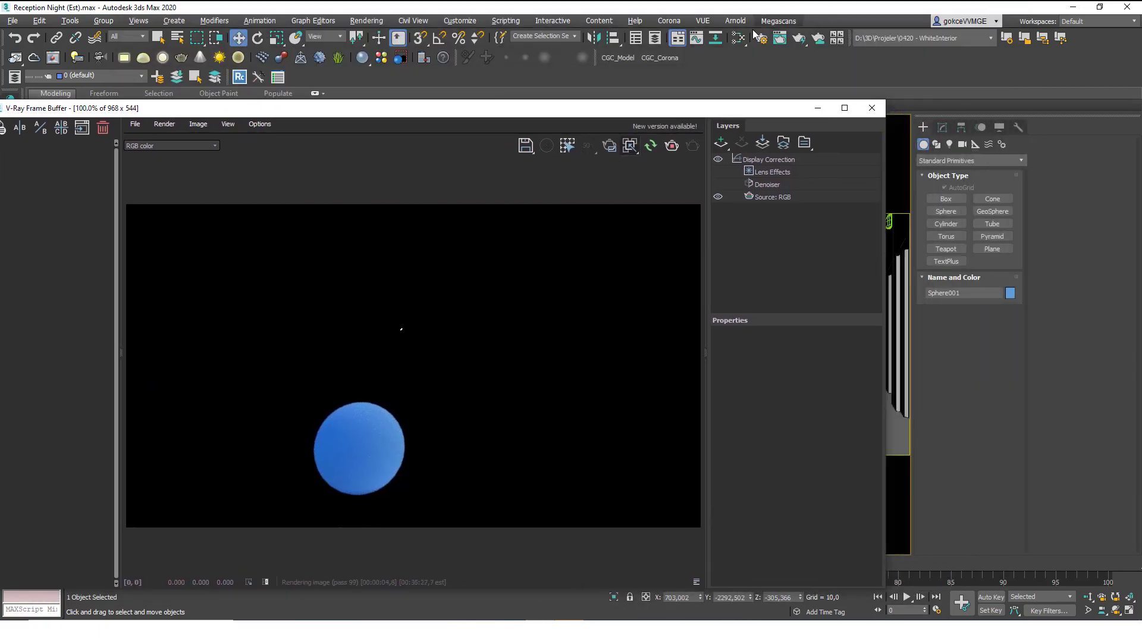
click(739, 37)
Add a VRayMtl node in the Slate Material Editor and assign it to Sphere001.
right_click(651, 212)
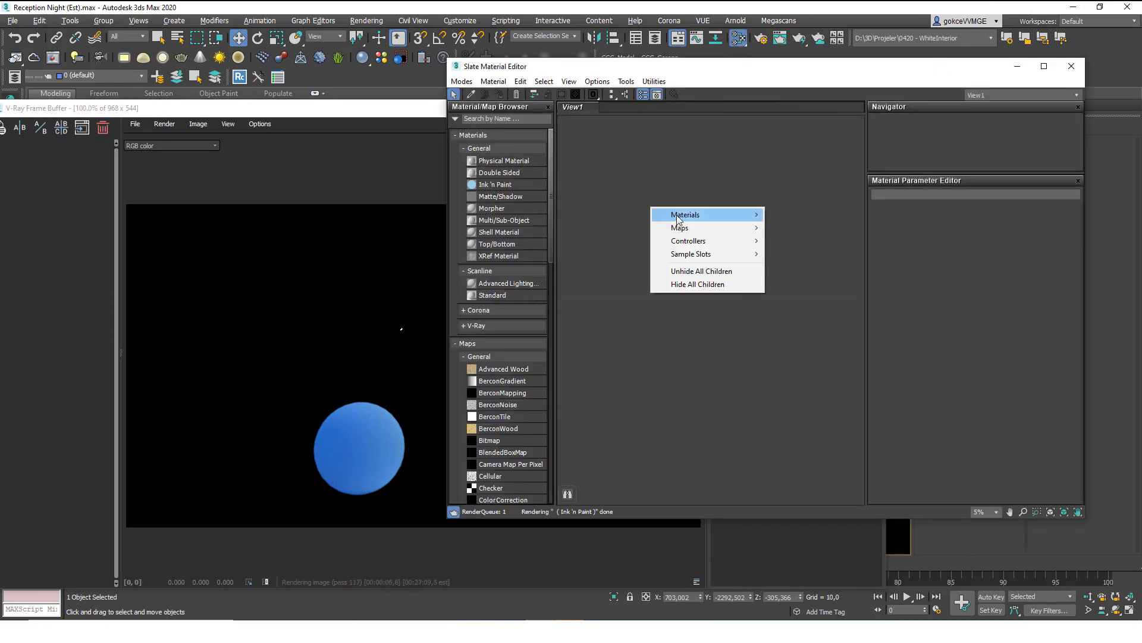
mouse_move(708, 215)
mouse_move(798, 254)
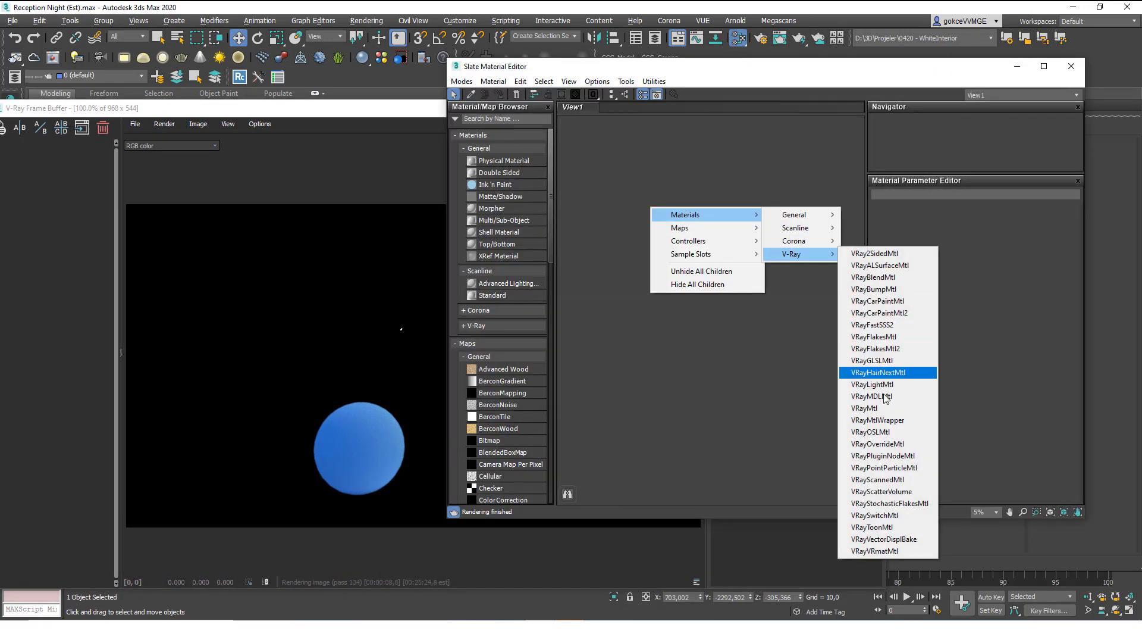
click(865, 407)
scroll(651, 208, up, 5)
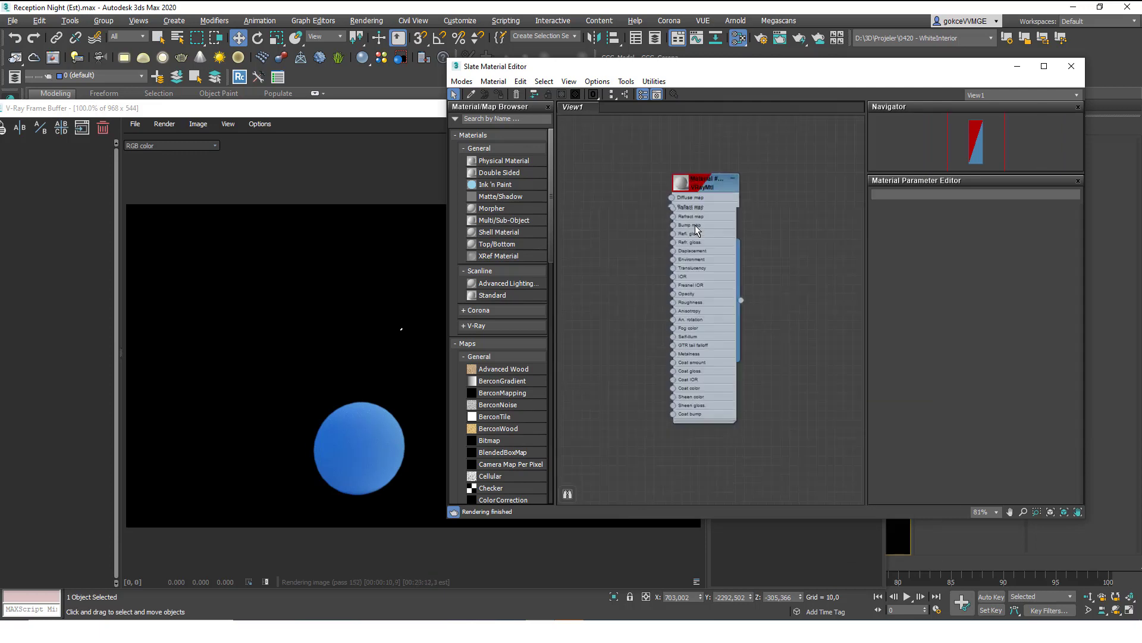
drag(432, 113, 481, 473)
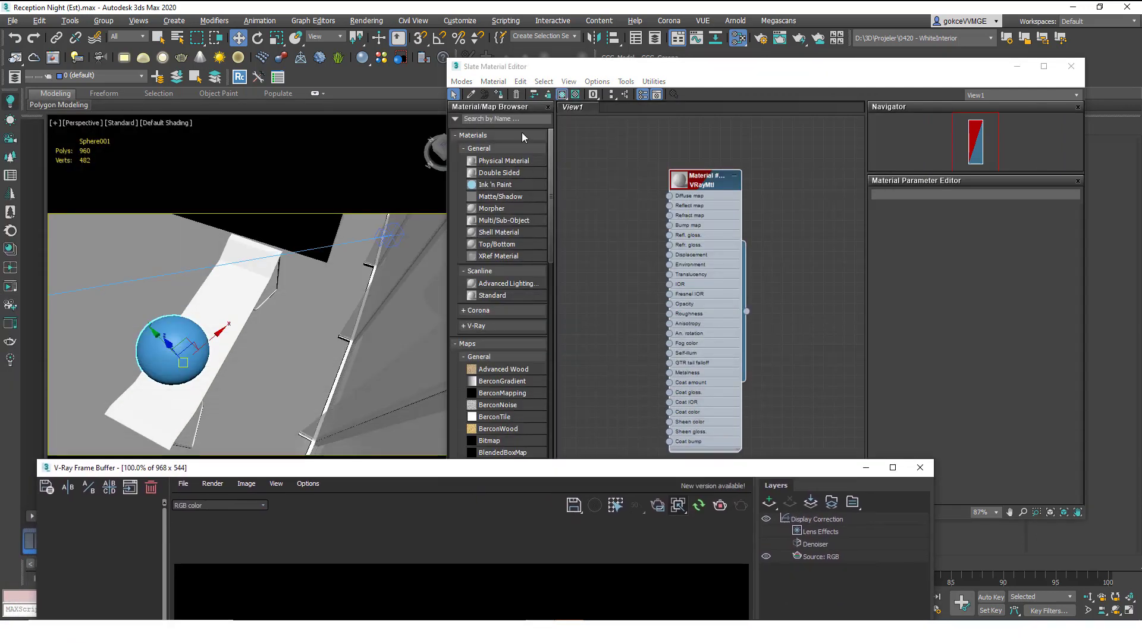
click(498, 94)
drag(360, 472, 353, 99)
Set Material #185's Reflect colour to white.
click(714, 64)
double_click(708, 217)
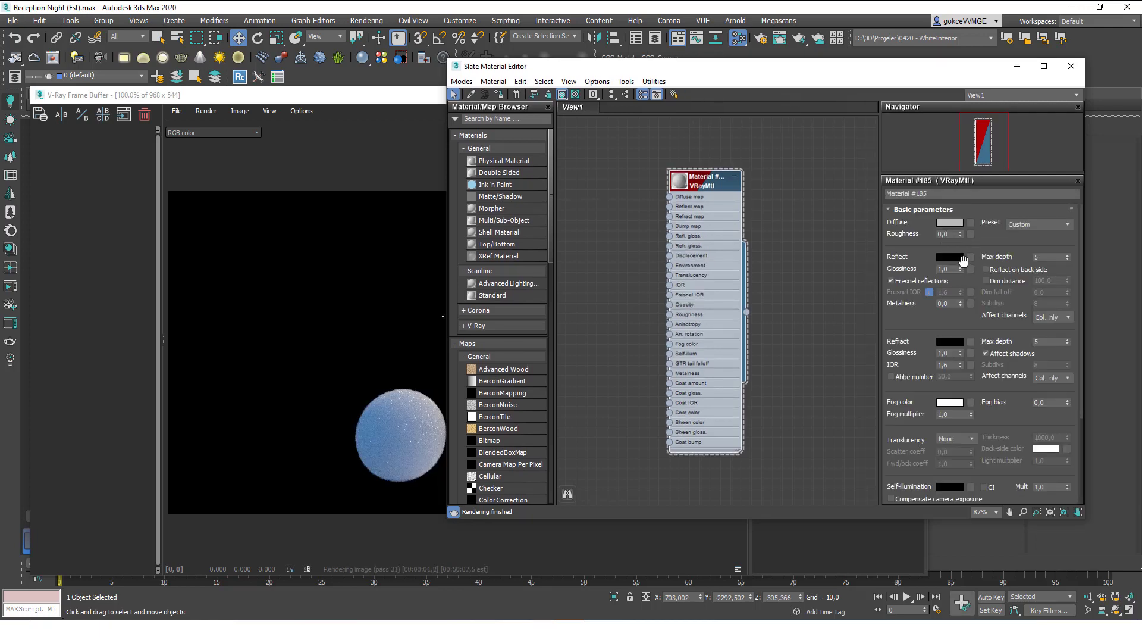
click(950, 256)
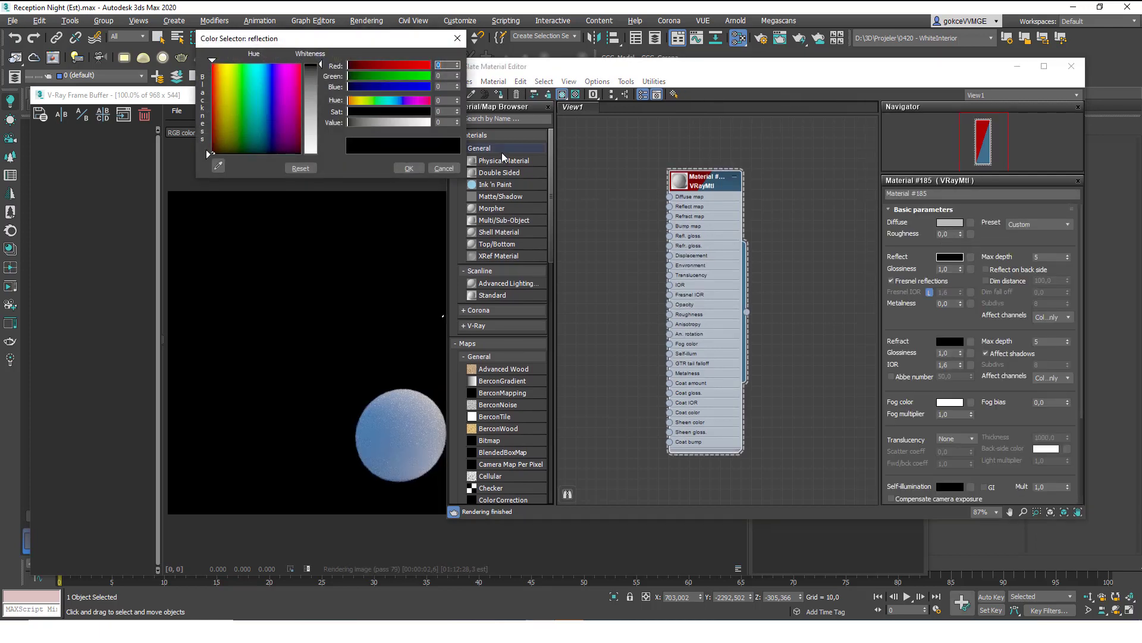
click(314, 151)
click(410, 169)
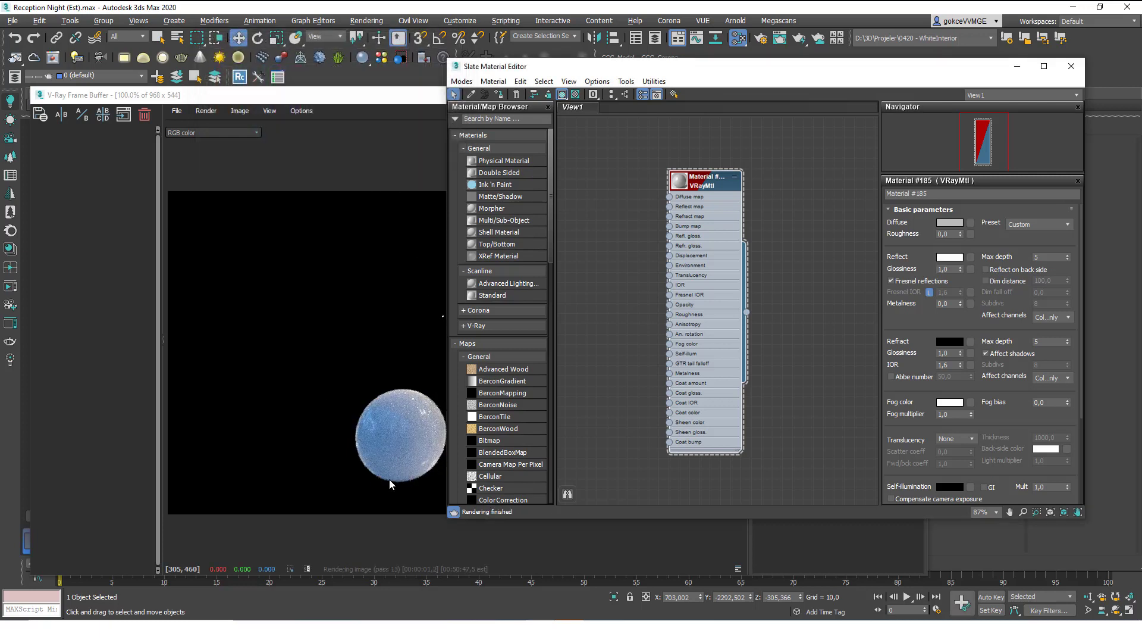
click(380, 105)
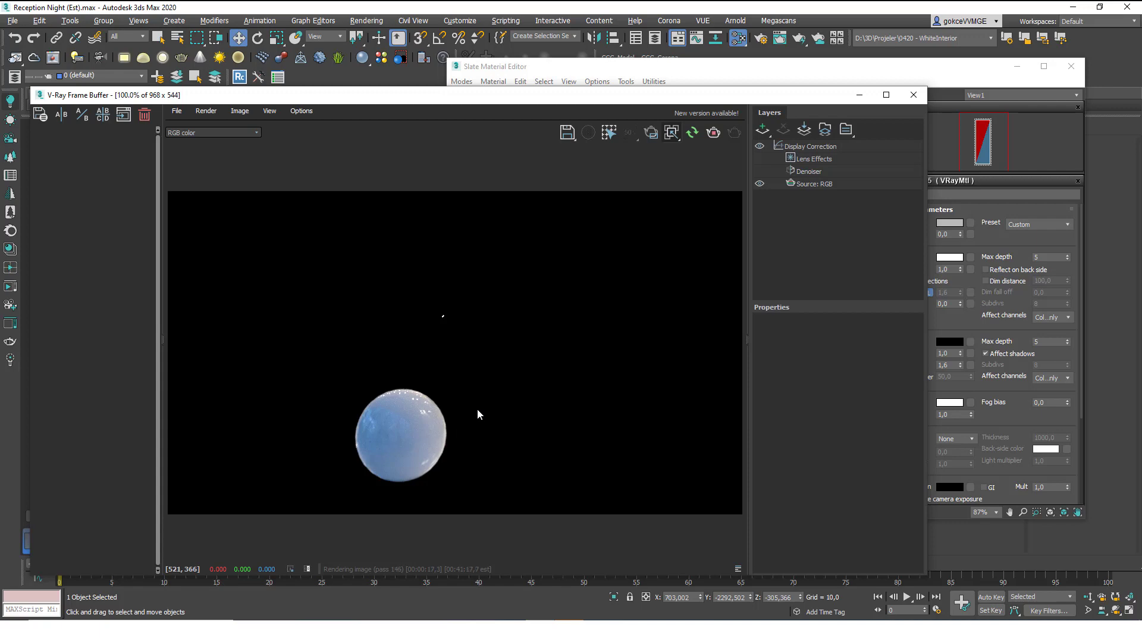
Run a full production render of the hall with the white sphere, stopping once refined.
click(677, 134)
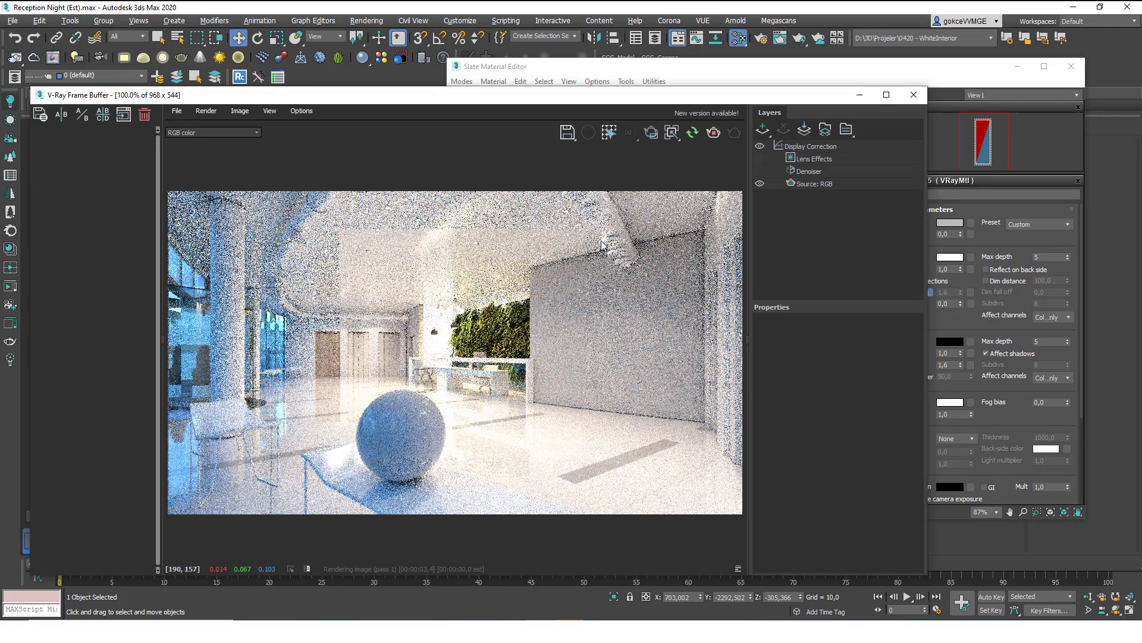
drag(285, 94, 295, 64)
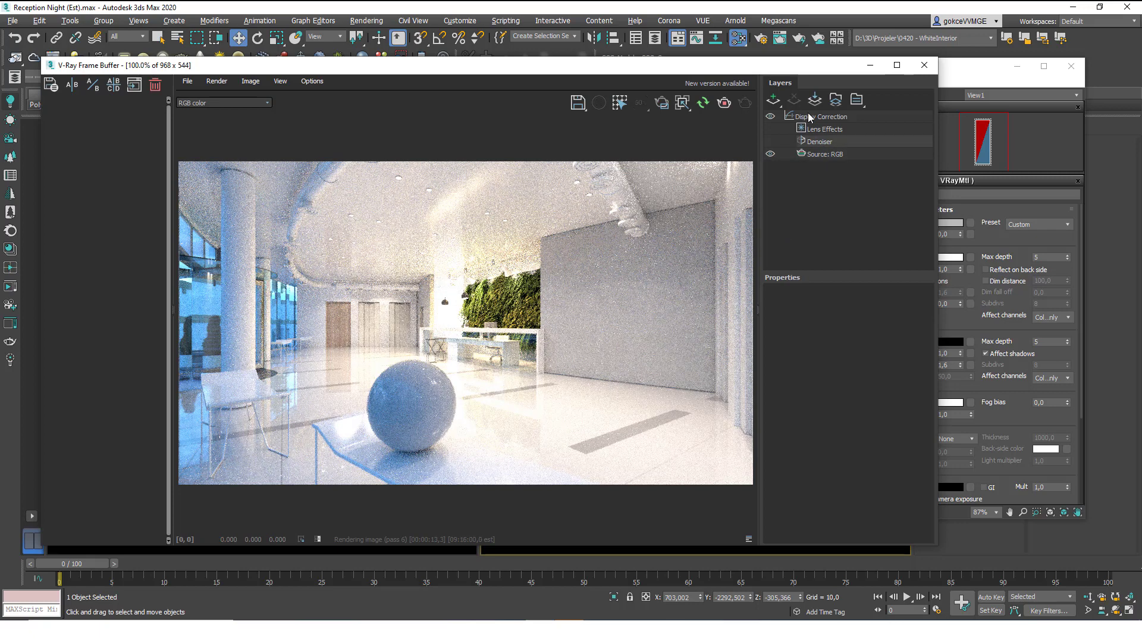
drag(760, 66, 781, 83)
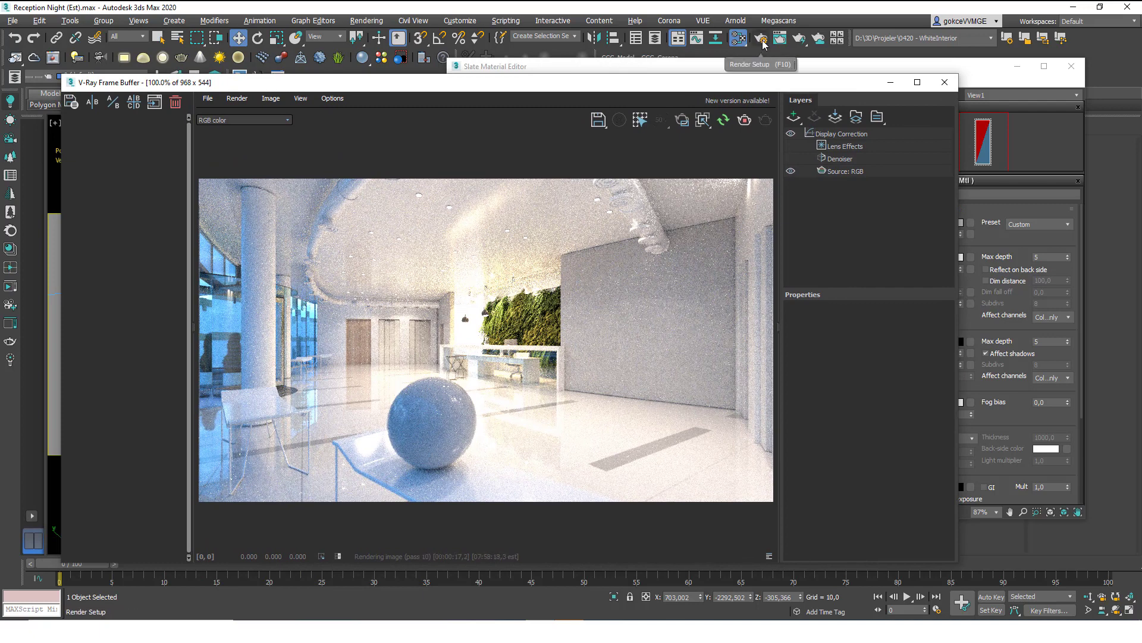
click(745, 122)
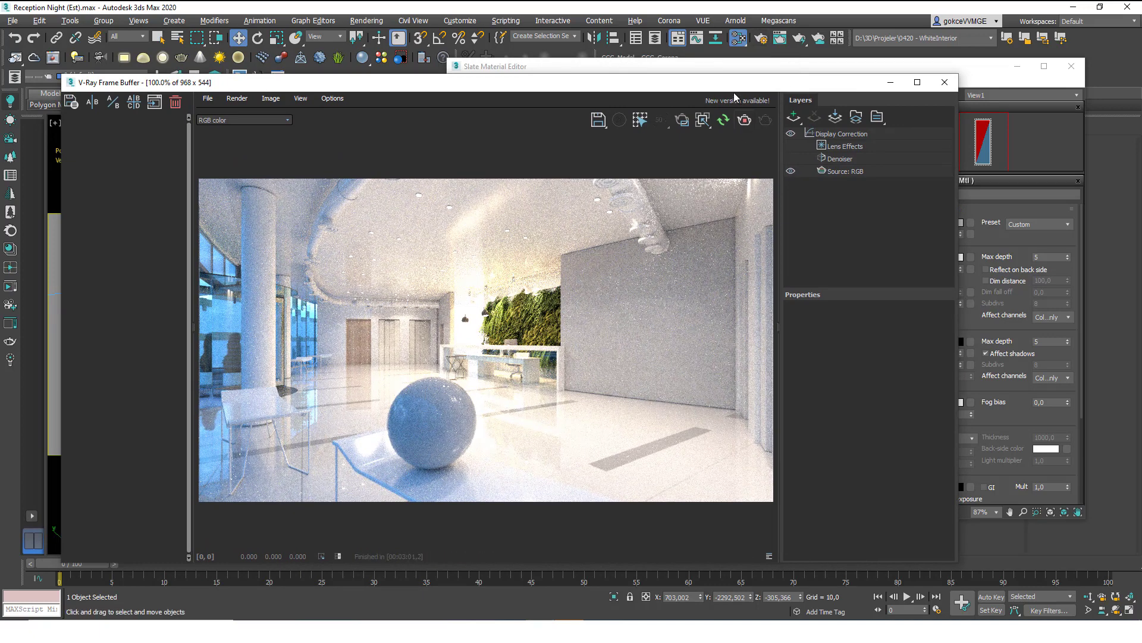
Add a VRayLightMix render element in Render Setup and bring the V-Ray frame buffer forward.
click(762, 41)
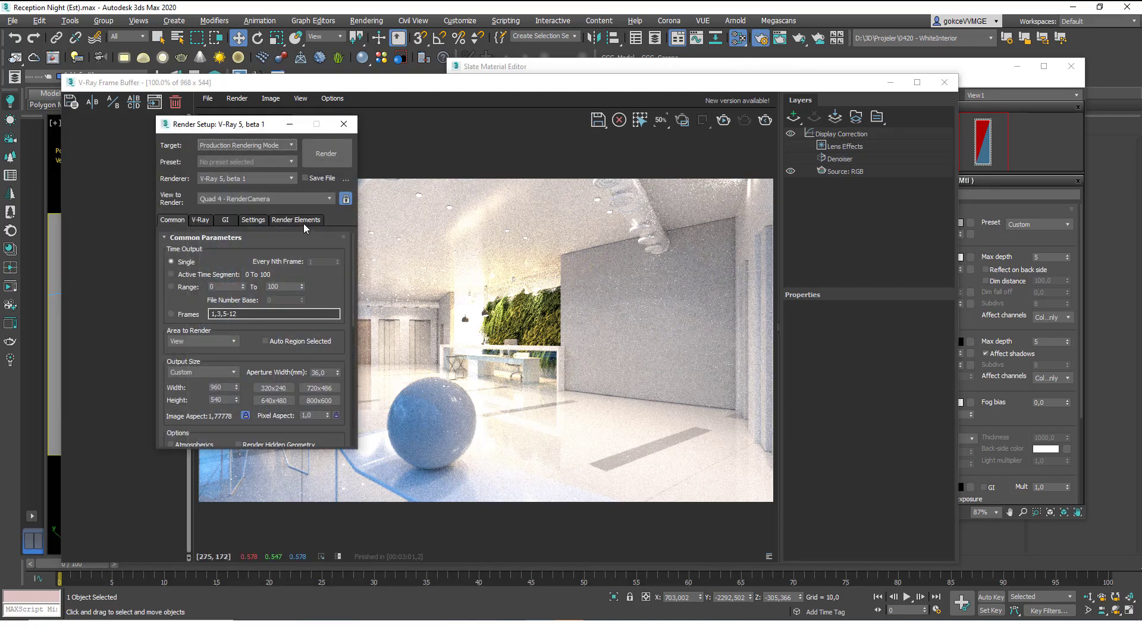
click(301, 220)
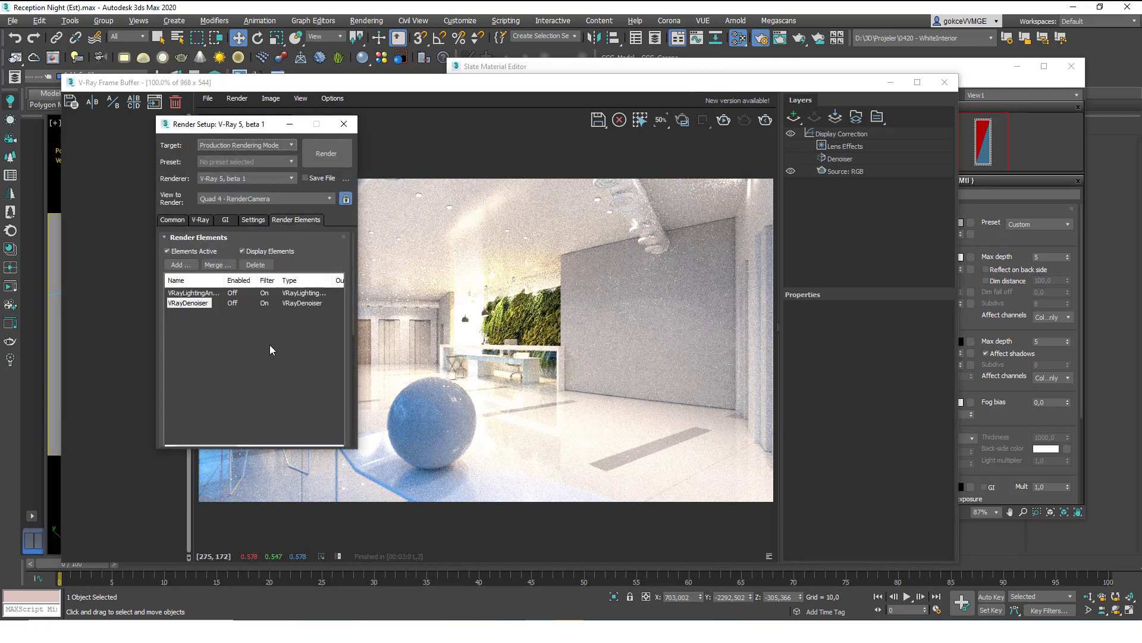
click(177, 266)
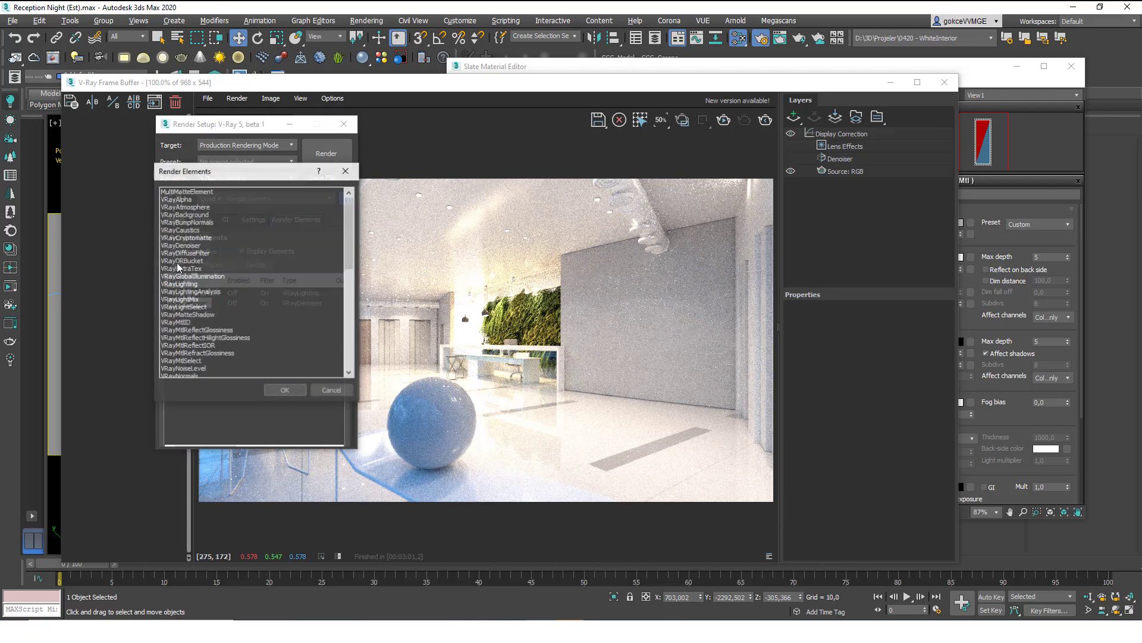
double_click(200, 301)
scroll(231, 316, down, 5)
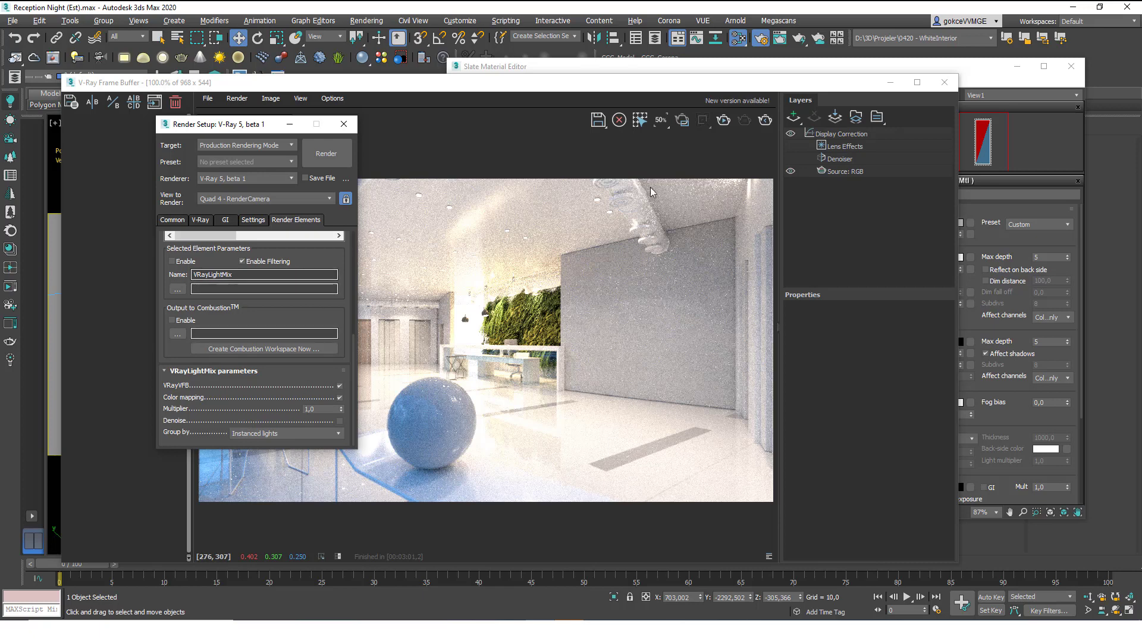
click(725, 129)
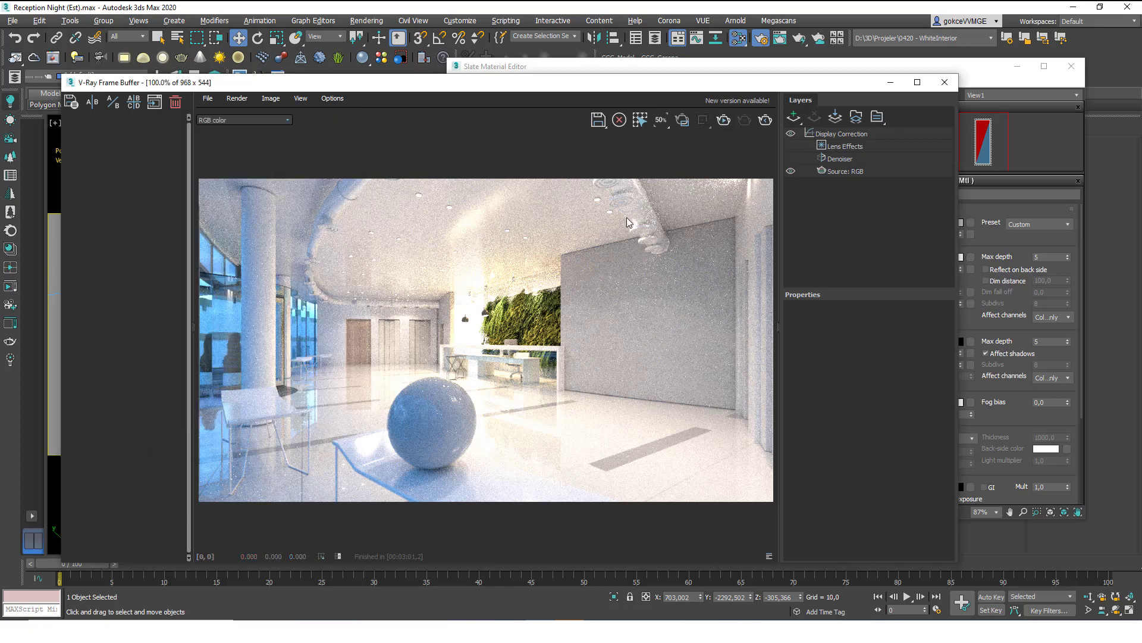
Re-render, view the image through its LightMix source, and toggle the IES_B_01 light off and on.
key(shift+q)
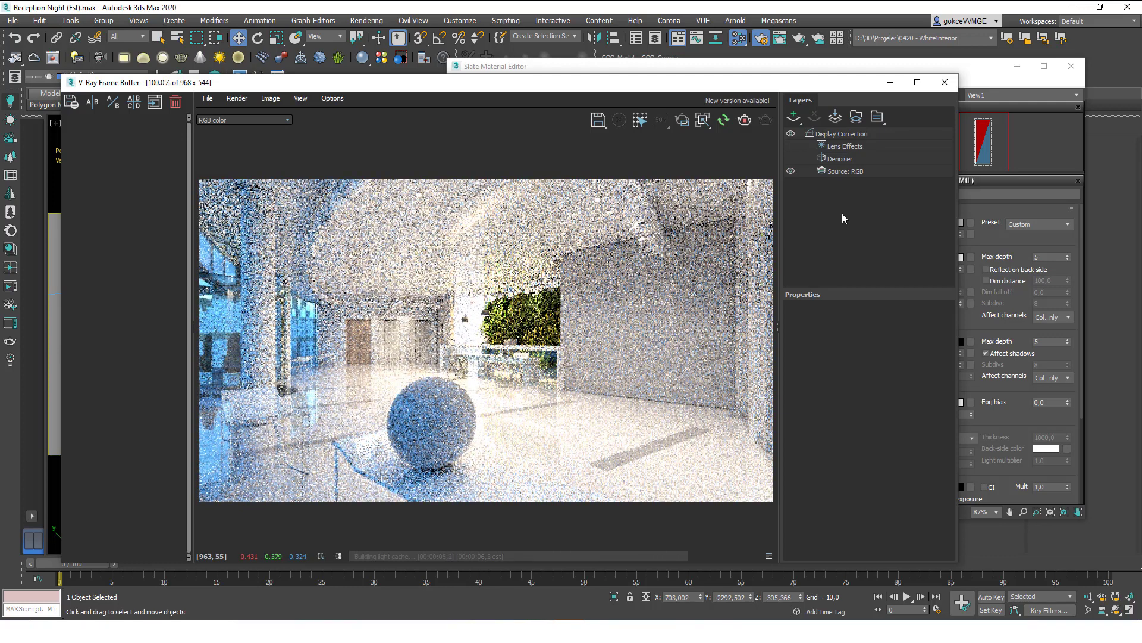
click(848, 171)
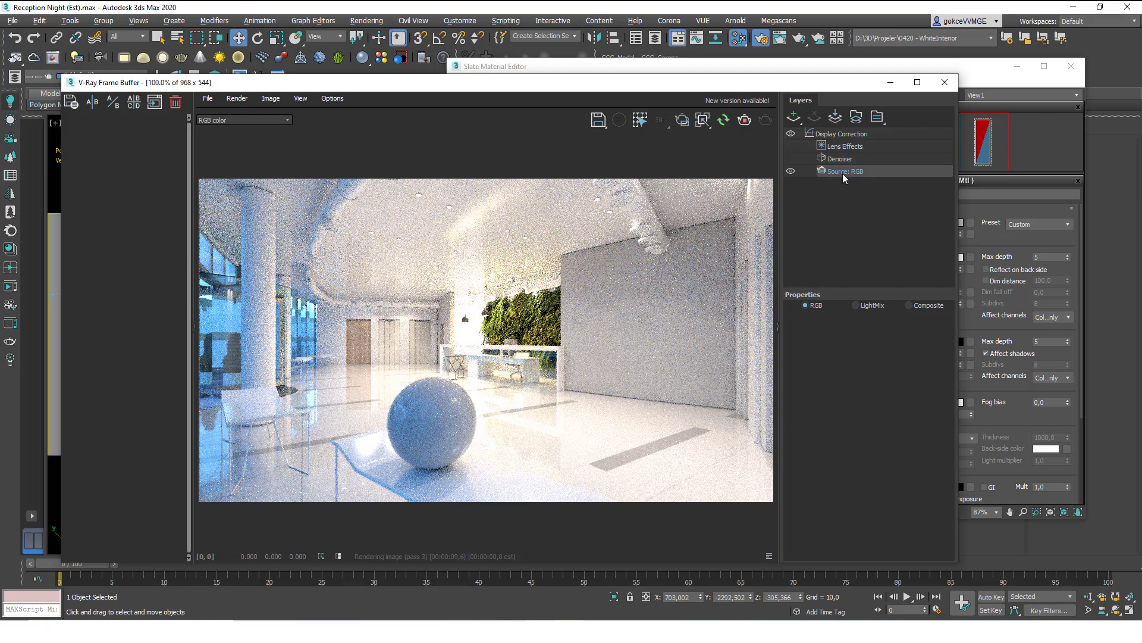
click(857, 306)
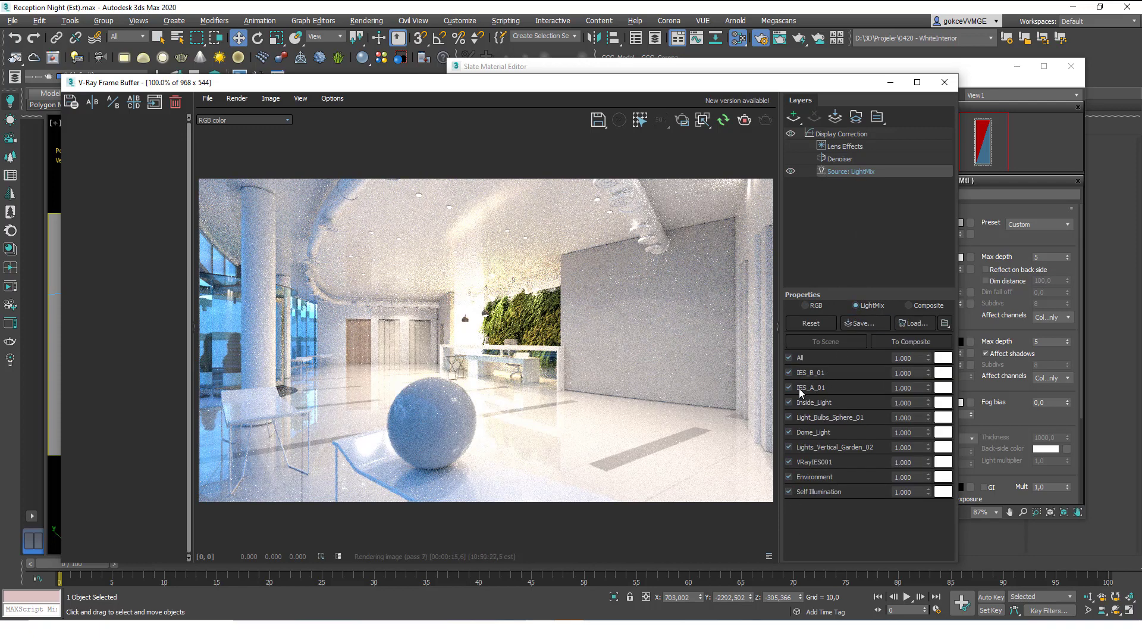
click(789, 373)
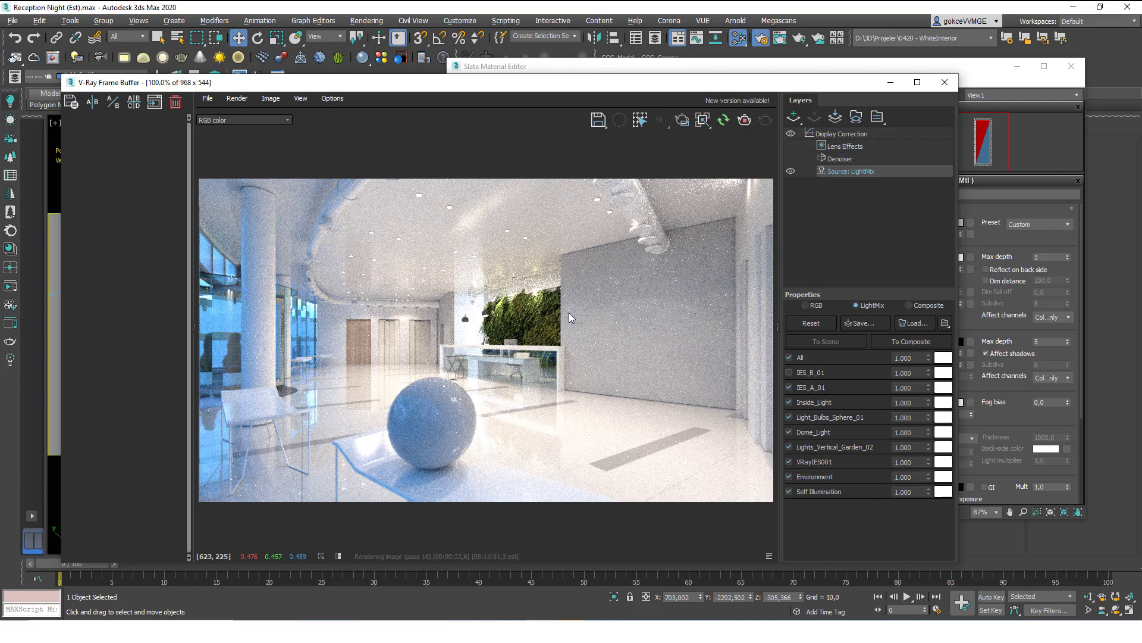
click(789, 373)
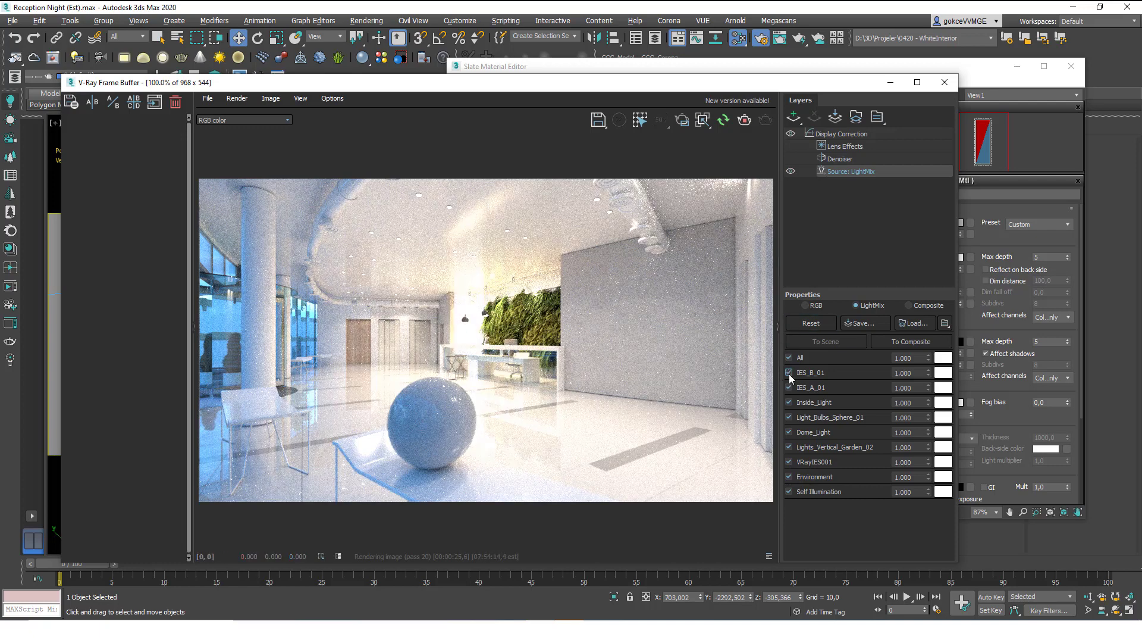
click(789, 373)
click(789, 373)
Toggle Inside_Light to compare, then set its LightMix intensity to 0.5.
click(789, 403)
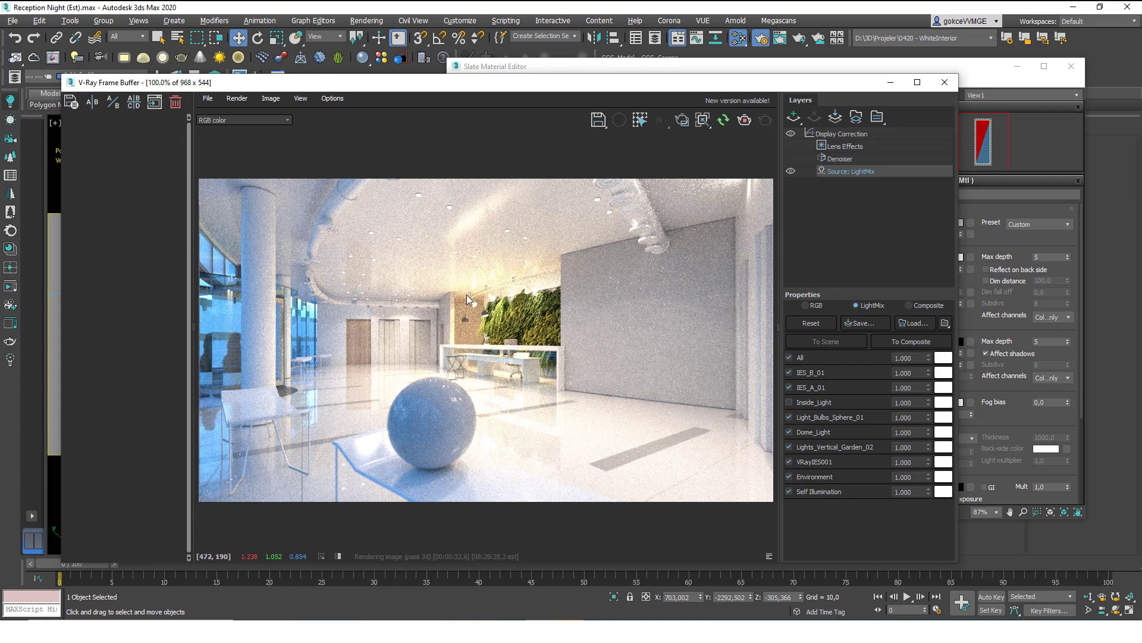
click(790, 402)
double_click(906, 401)
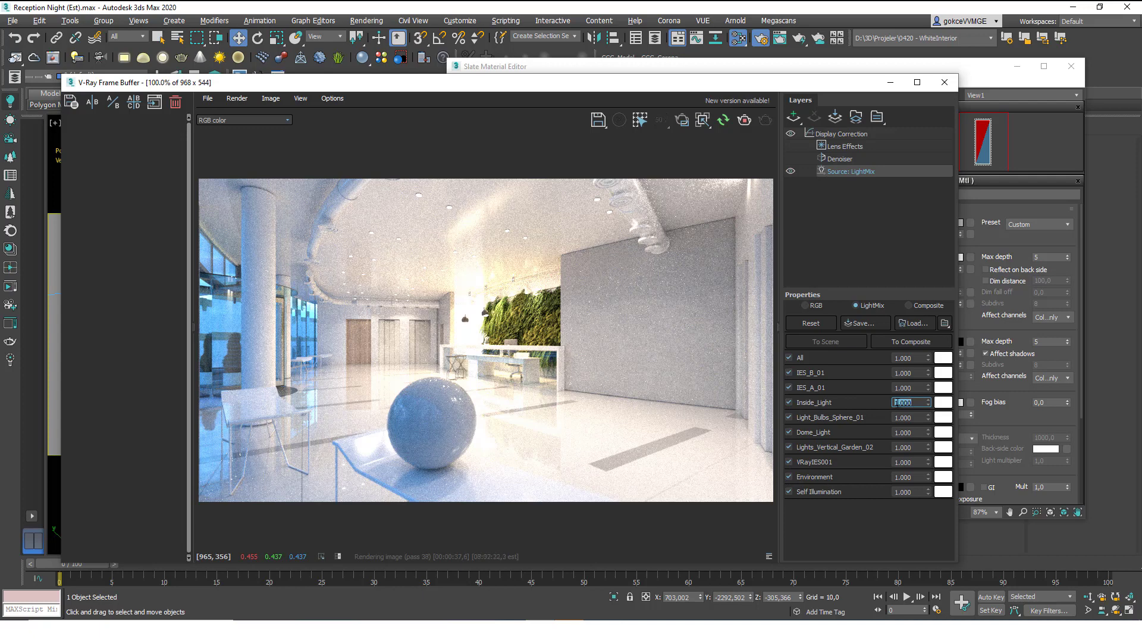
text(0.5)
key(Return)
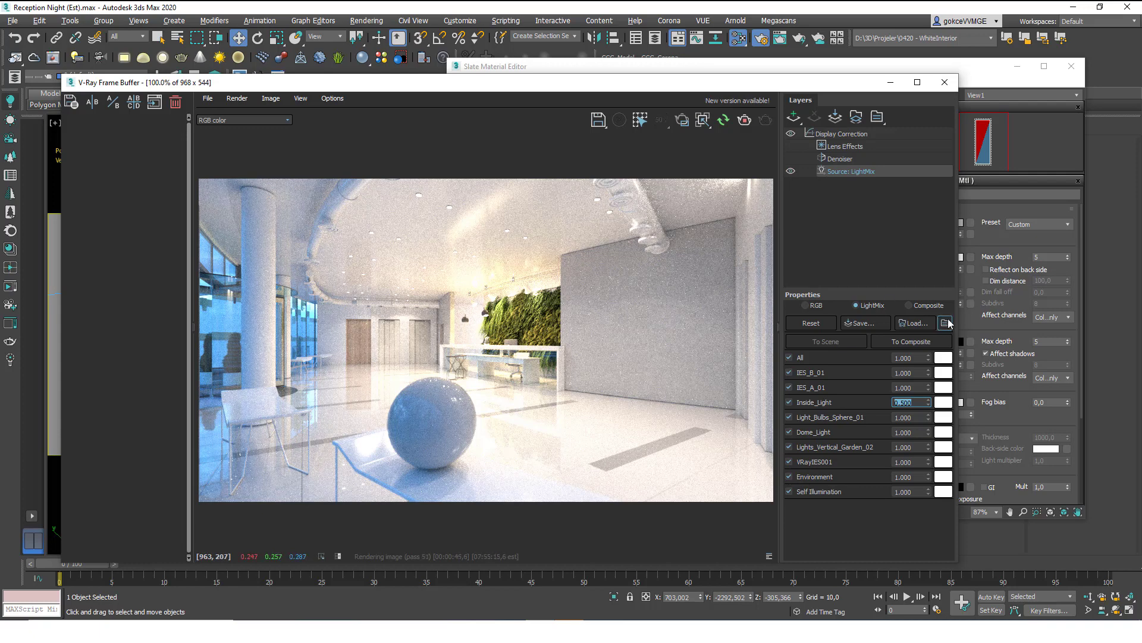
Preview a violet tint on Inside_Light, then discard it to keep white.
click(947, 405)
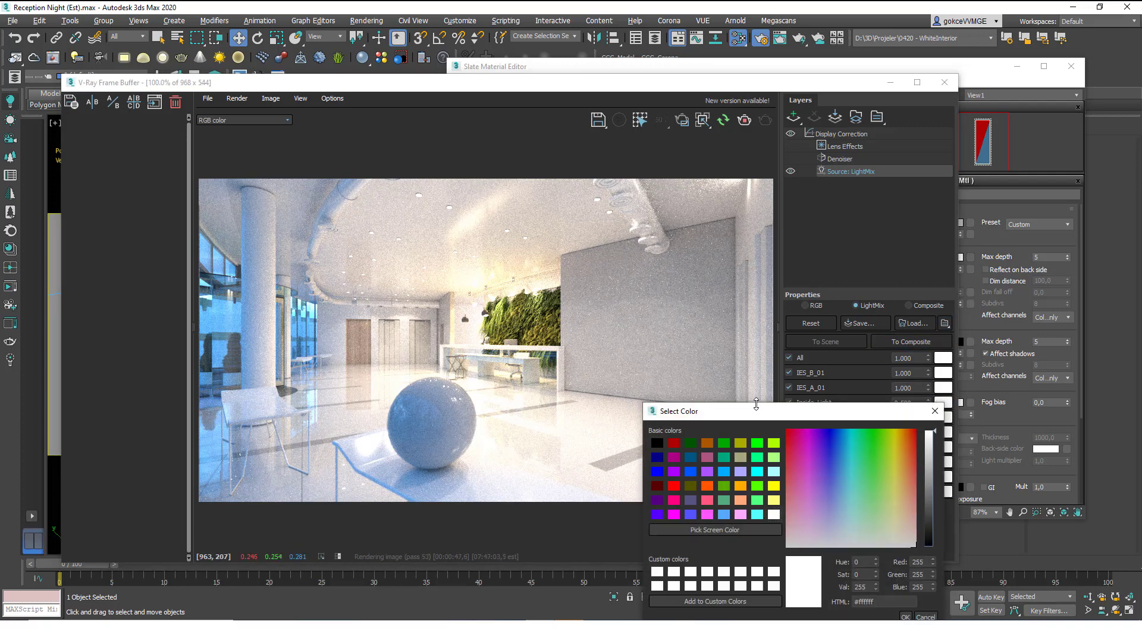
click(567, 424)
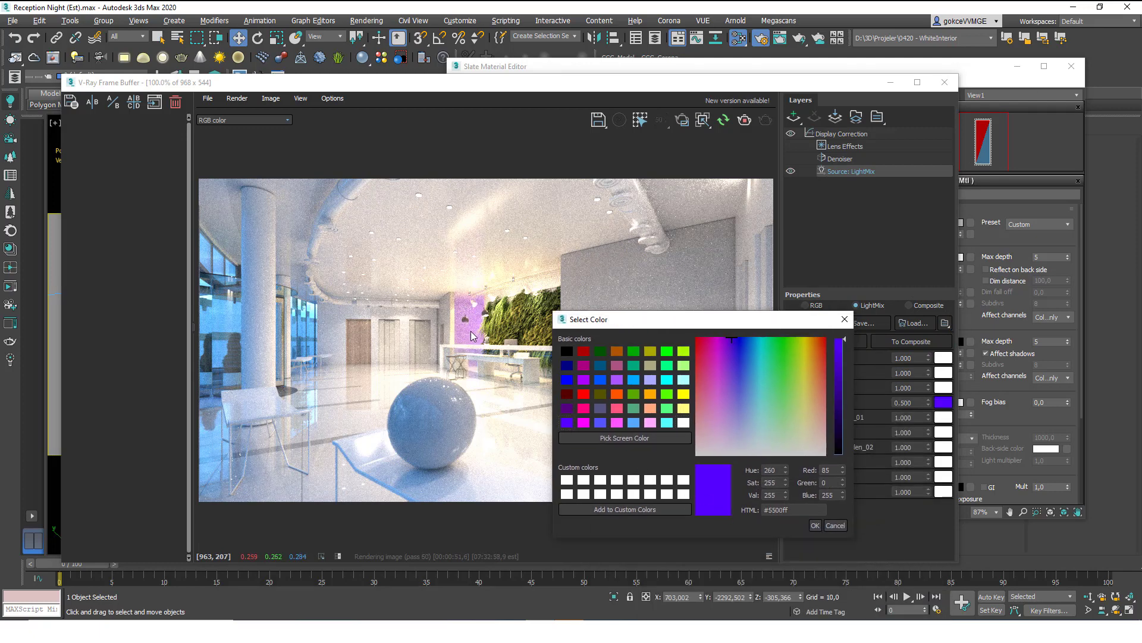
click(837, 527)
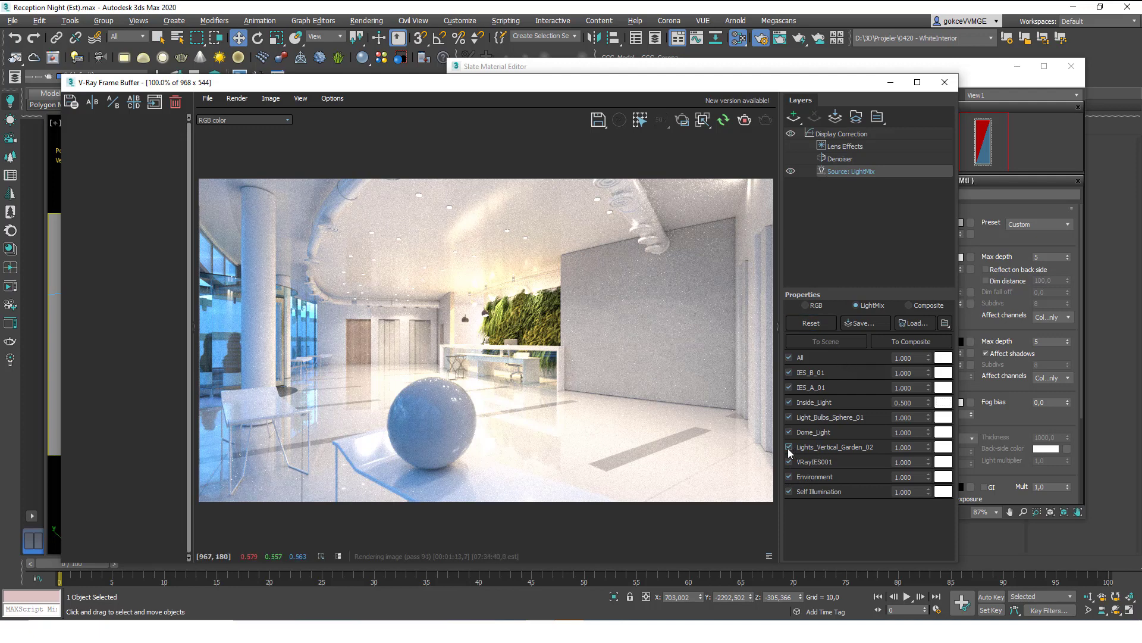
Toggle Dome_Light to compare and try its LightMix intensity at 2 and then 0.5.
click(789, 431)
click(789, 431)
click(789, 432)
click(789, 432)
key(Tab)
text(2)
key(Return)
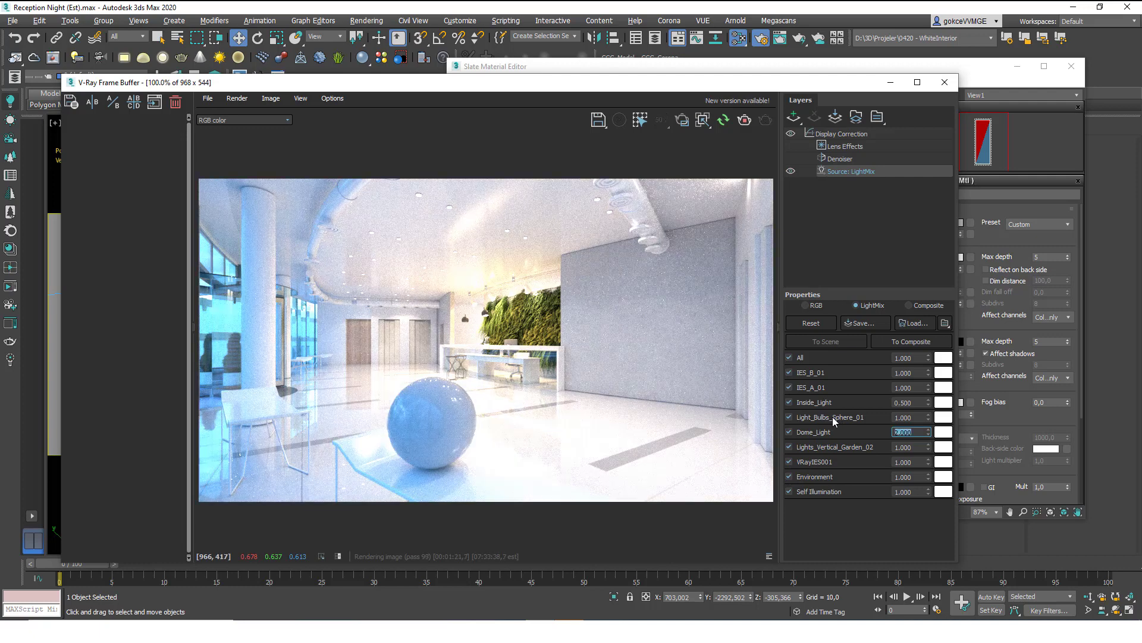
text(0.5)
key(Return)
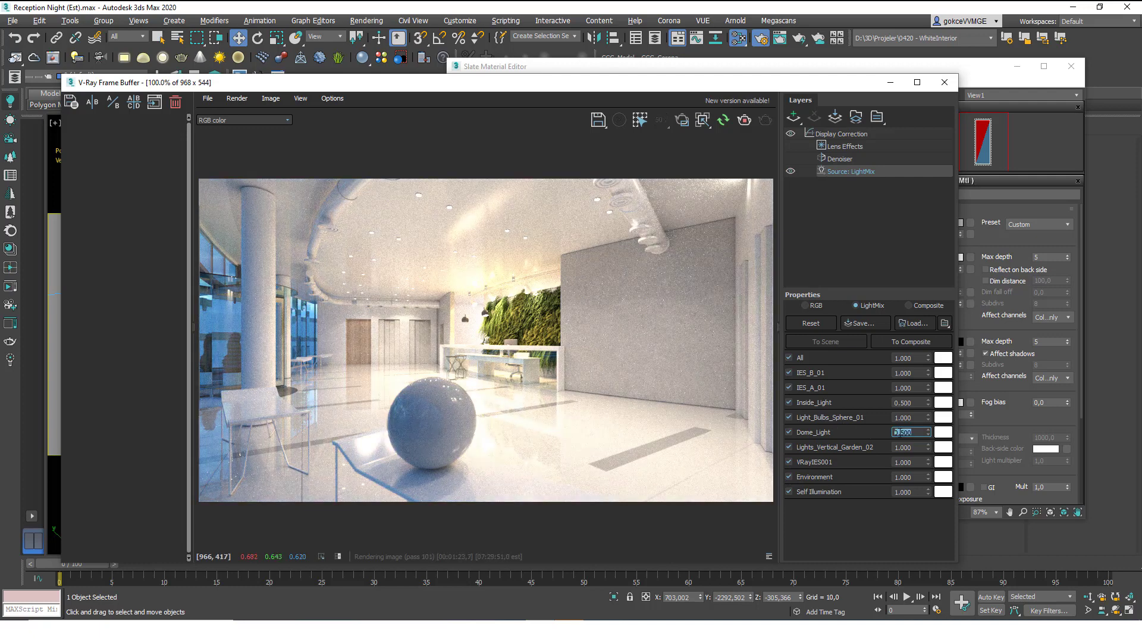
Preview a yellow tint on Dome_Light without keeping it, and set its intensity to 0.7.
click(944, 432)
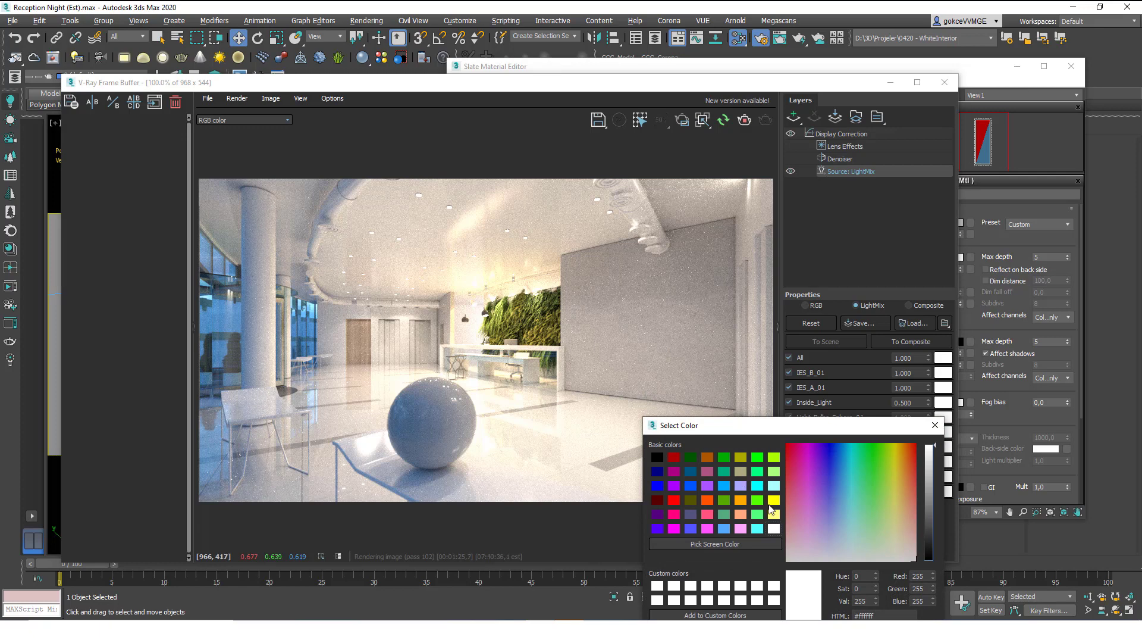
click(773, 501)
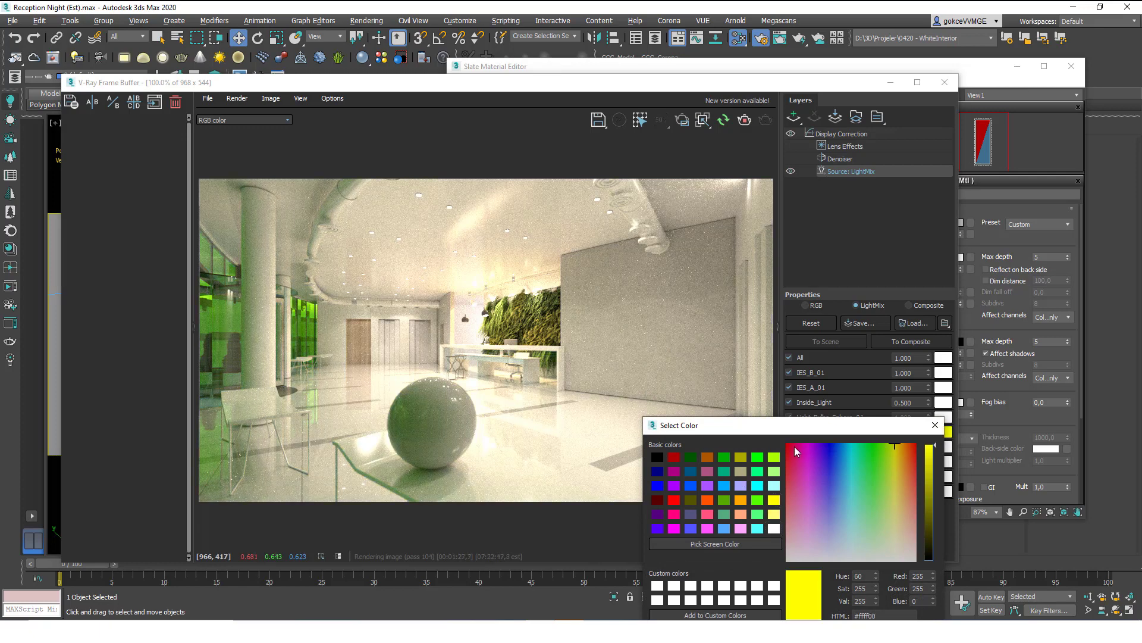
click(935, 424)
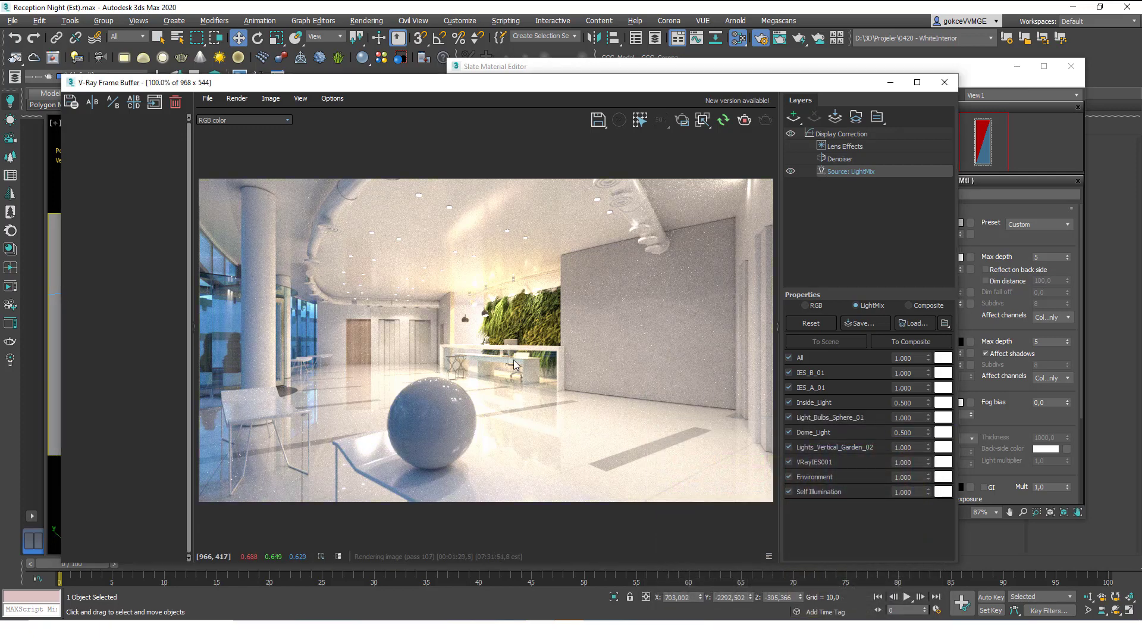
click(904, 432)
text(0.7)
key(Return)
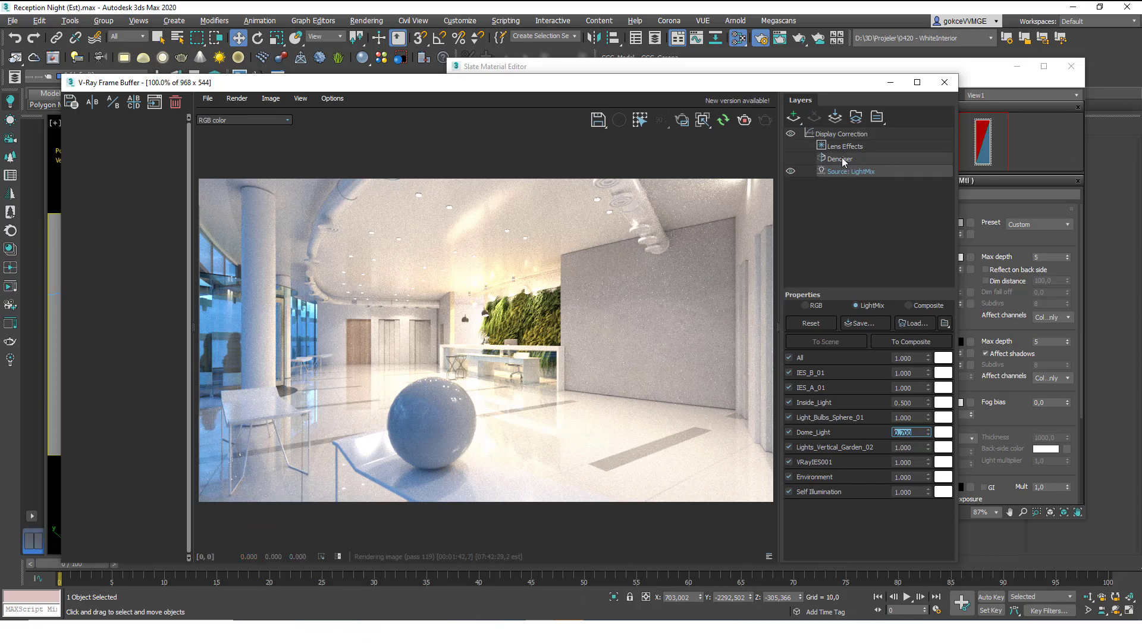
Stop the render, add an Exposure correction layer, and start a new render.
click(794, 116)
click(898, 223)
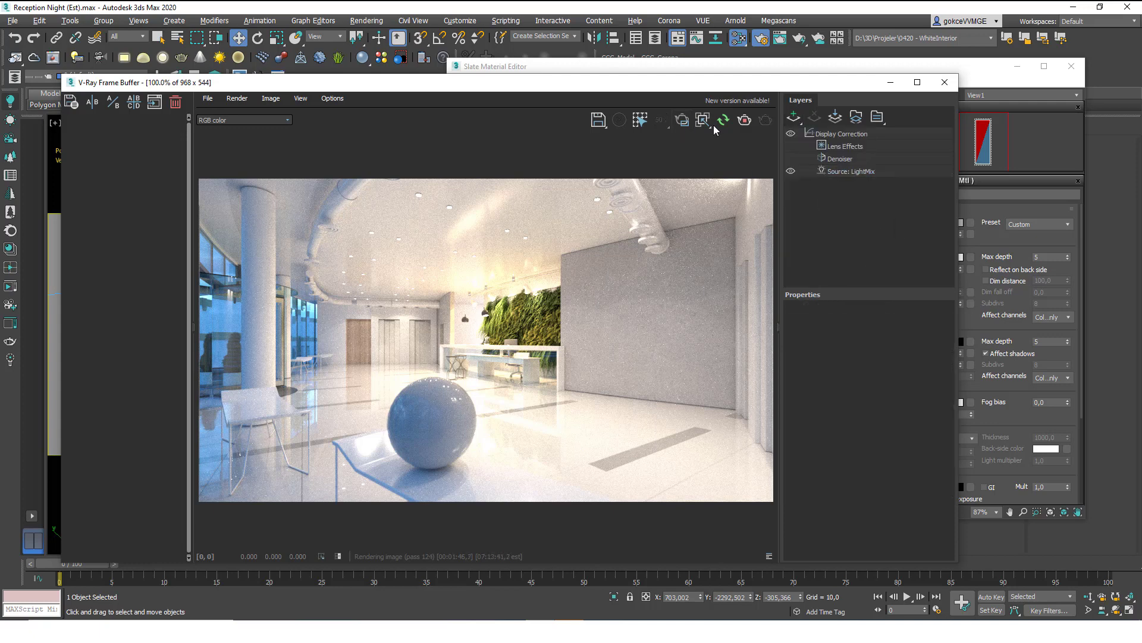
click(744, 122)
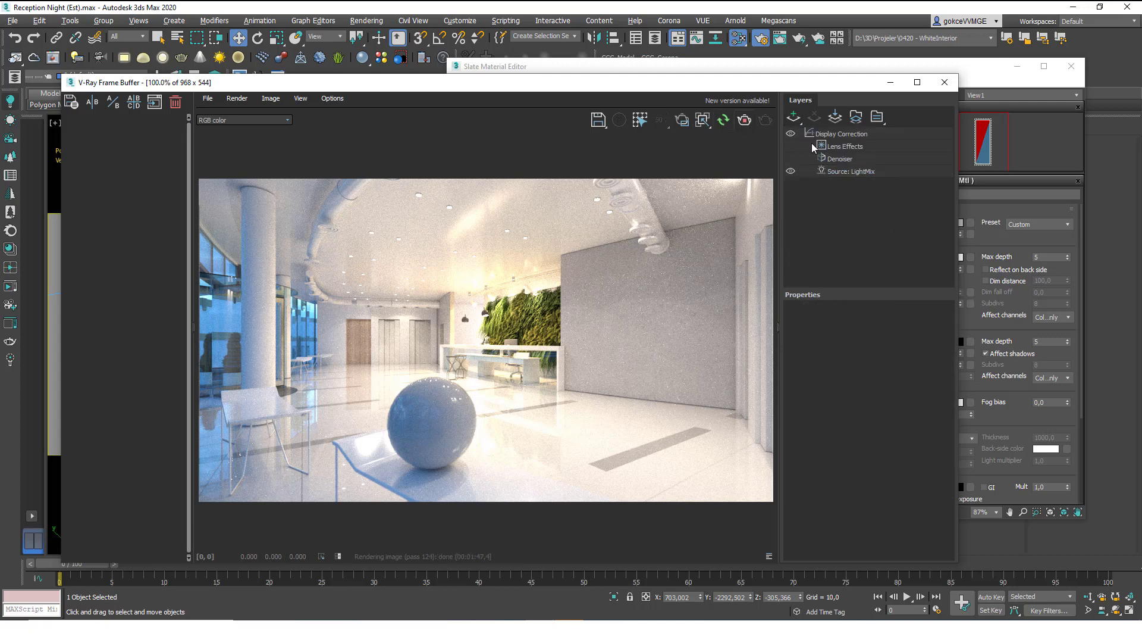
click(852, 146)
click(794, 116)
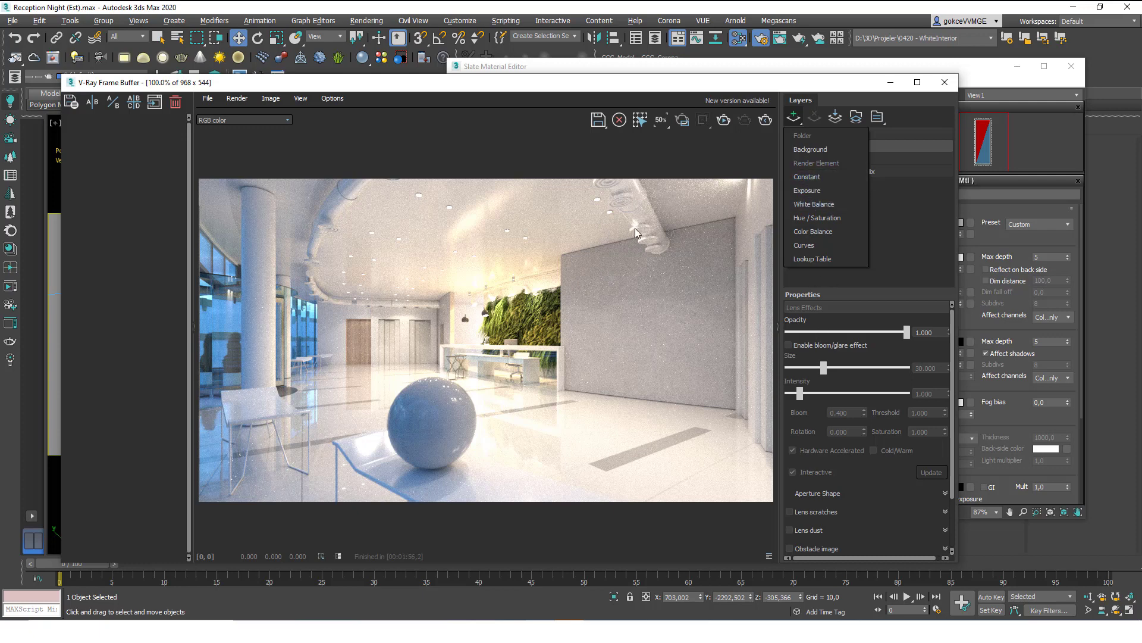
click(807, 191)
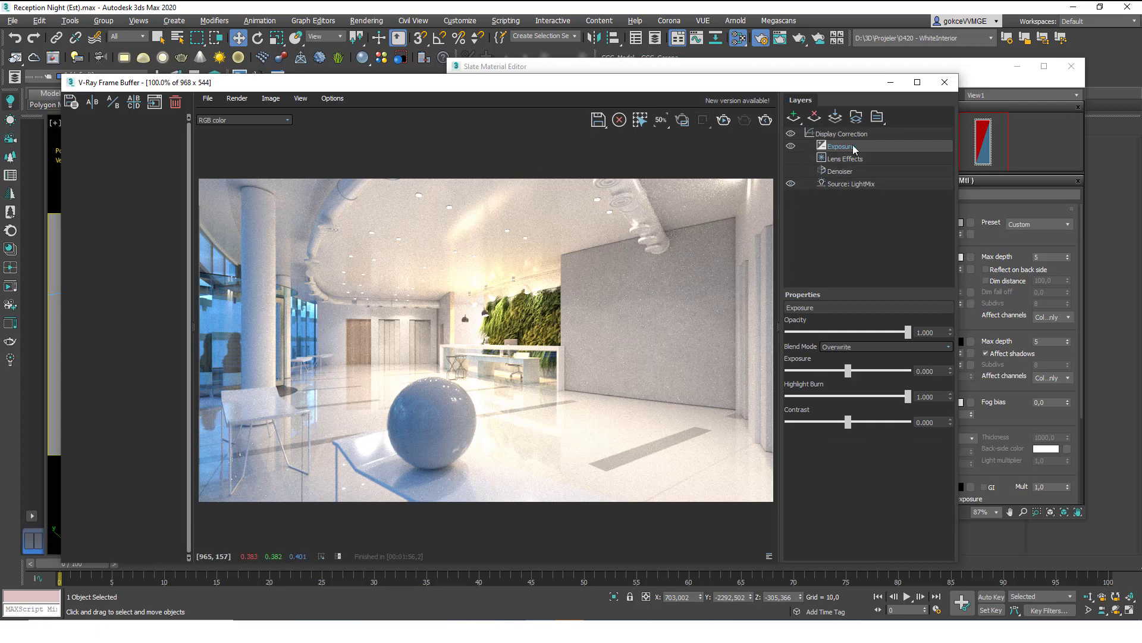
click(724, 121)
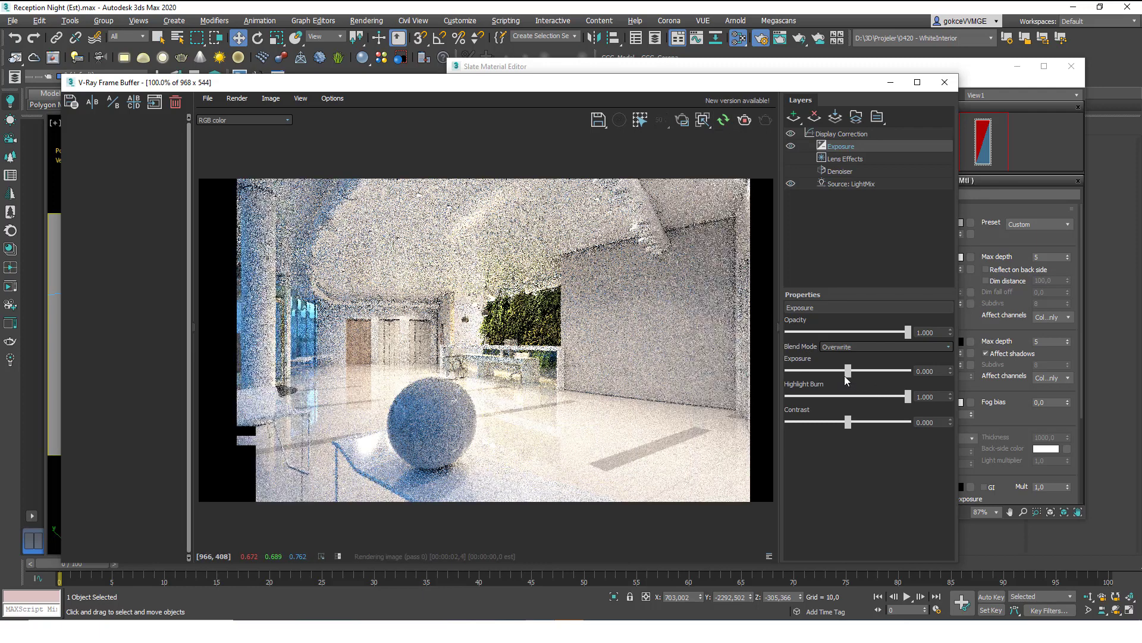
Set exposure to 0.297, highlight burn to 0.708 and contrast to 0.109.
drag(848, 370, 842, 374)
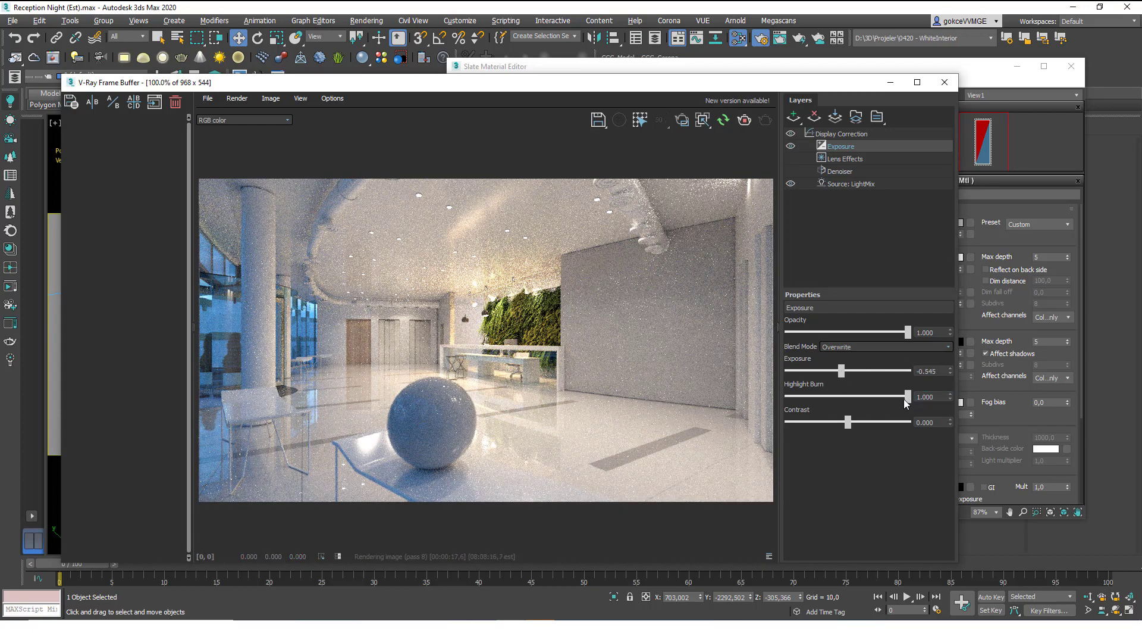
drag(842, 371, 849, 371)
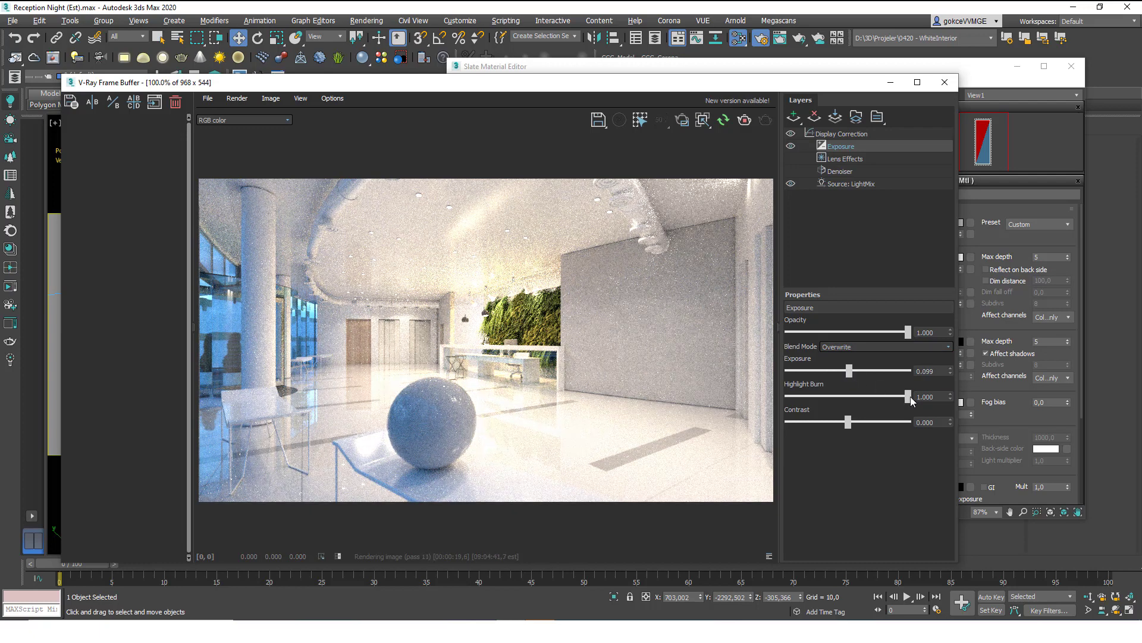
mouse_move(908, 396)
mouse_down()
mouse_move(883, 397)
mouse_move(852, 371)
mouse_up()
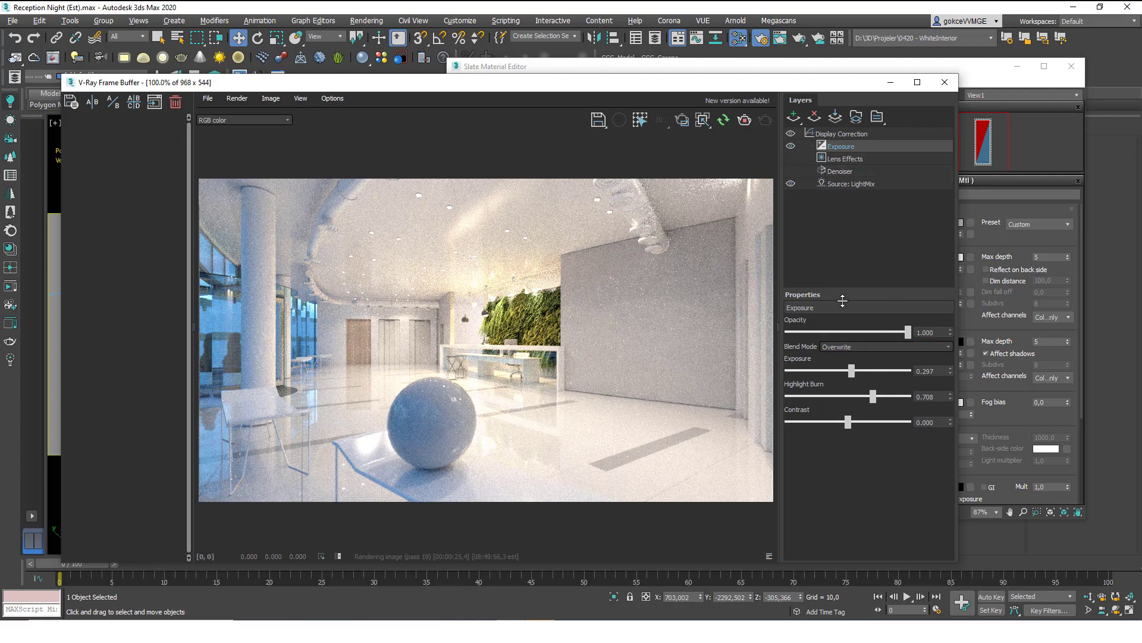
drag(847, 422, 855, 422)
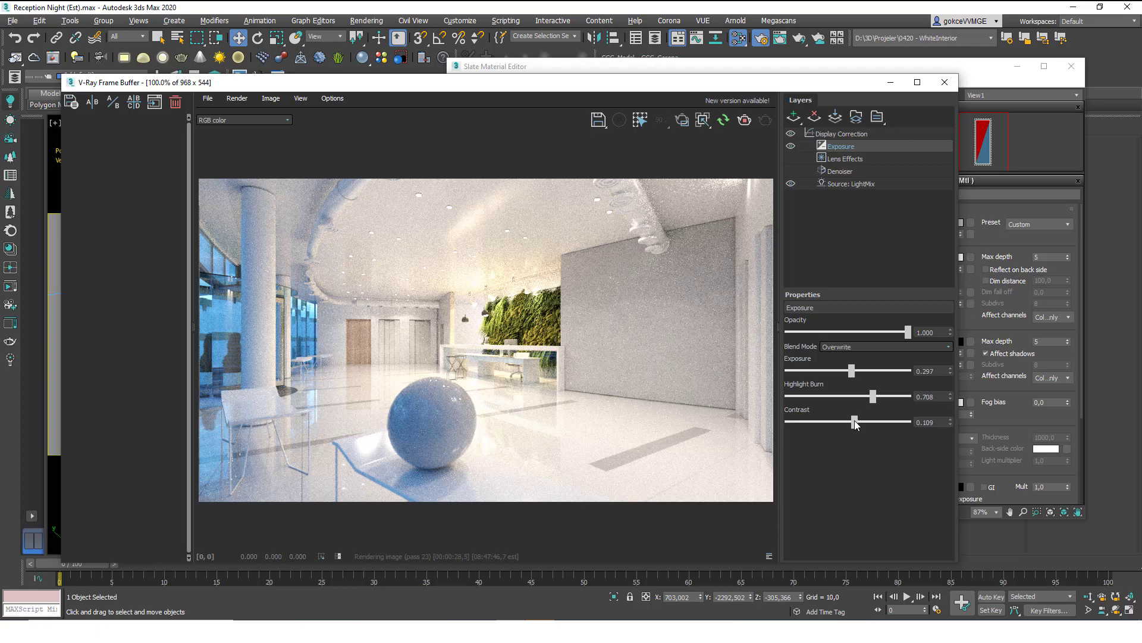
click(793, 117)
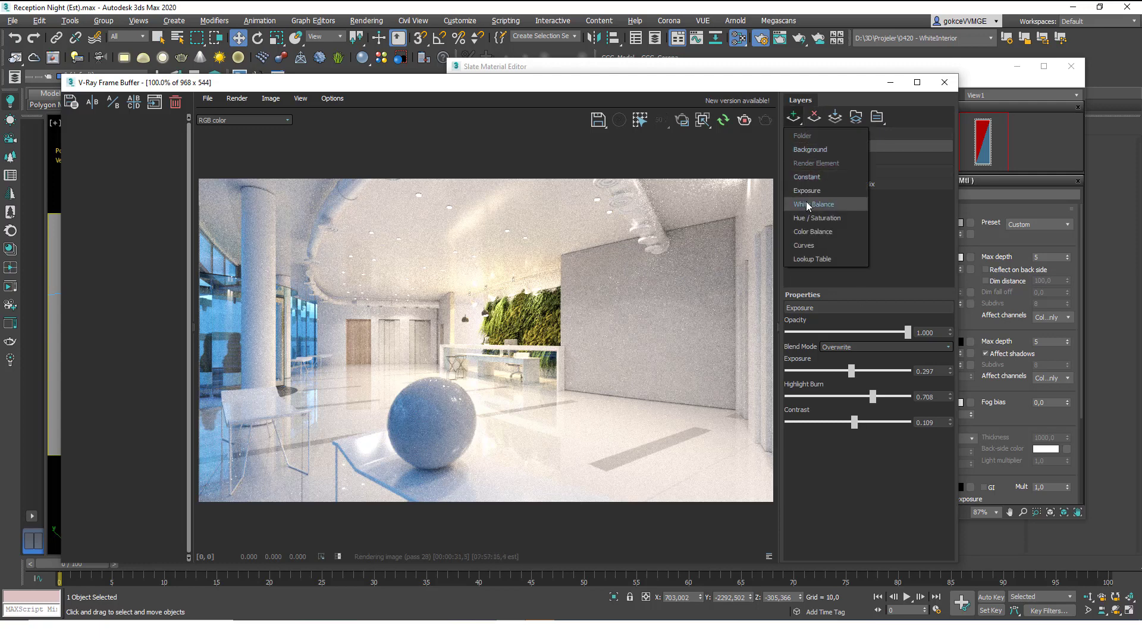
Try a Hue/Saturation layer with boosted saturation and a purple hue shift, then hide it.
key(Escape)
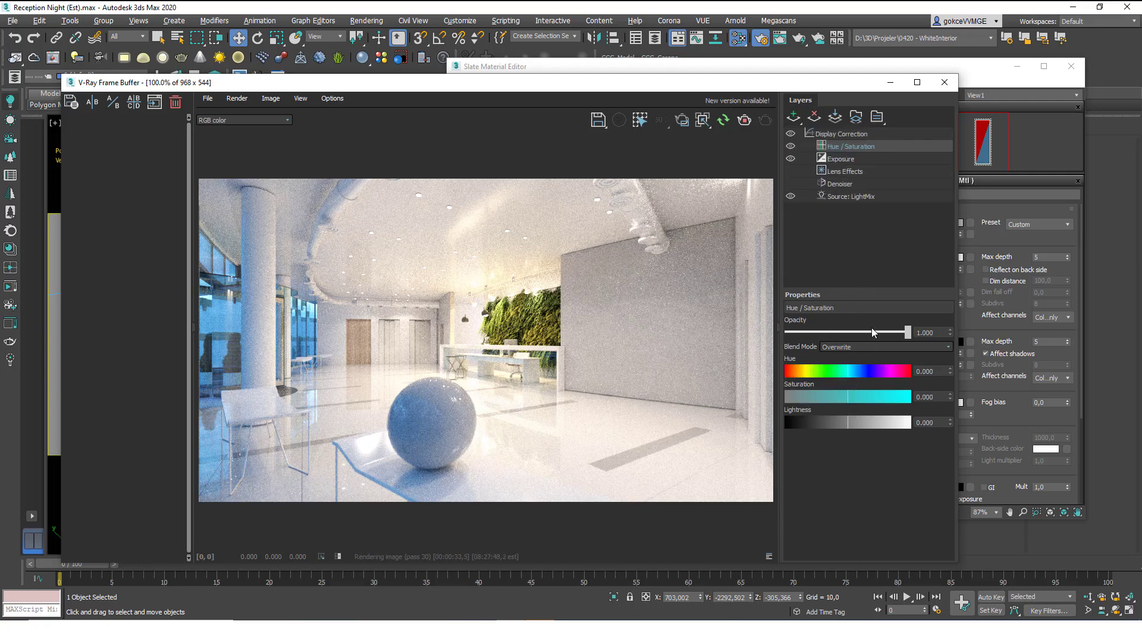
drag(857, 396, 847, 418)
drag(849, 367, 869, 372)
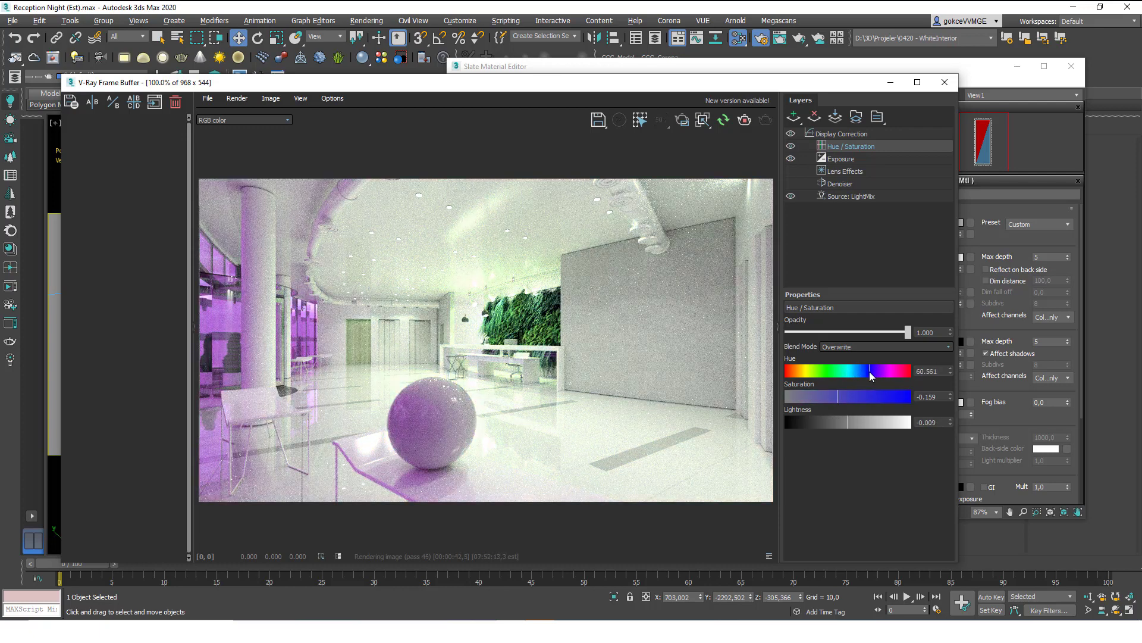
click(790, 147)
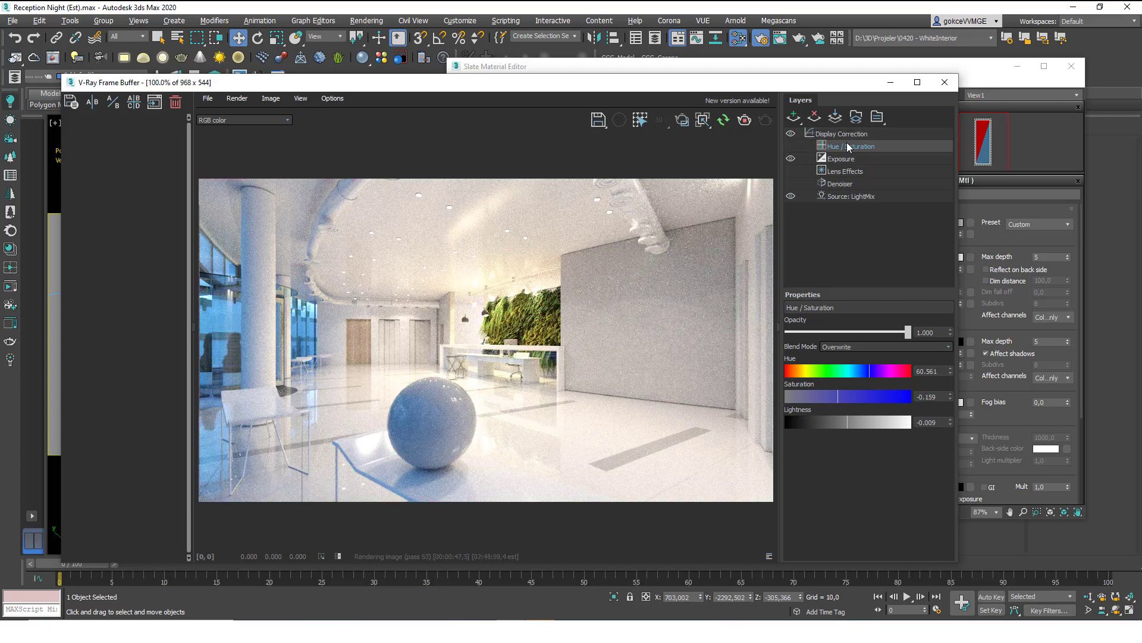
Delete the Hue/Saturation layer and add a White Balance layer at 6500.
click(814, 117)
click(798, 122)
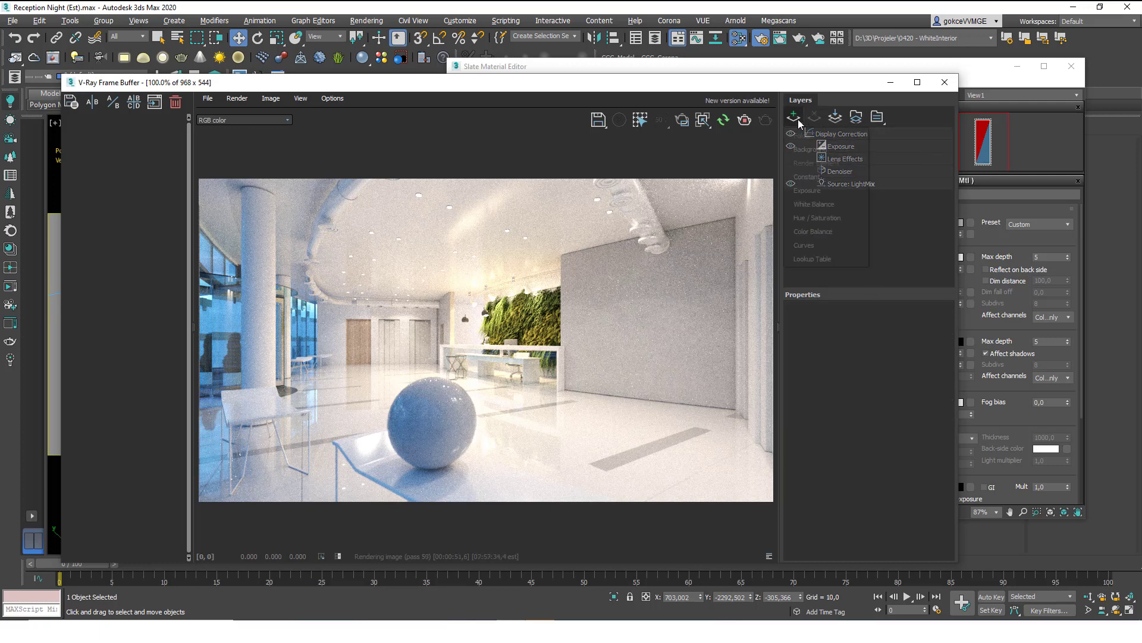
click(814, 204)
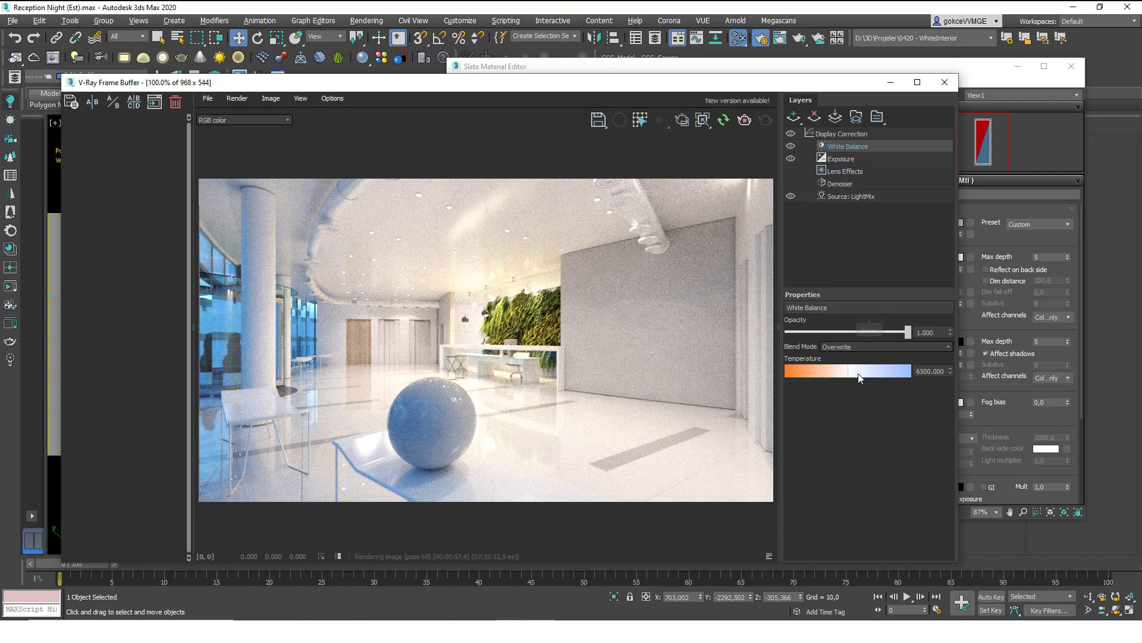
Lower the White Balance temperature to about 5388 to warm the render.
drag(849, 371, 863, 374)
drag(844, 166, 845, 159)
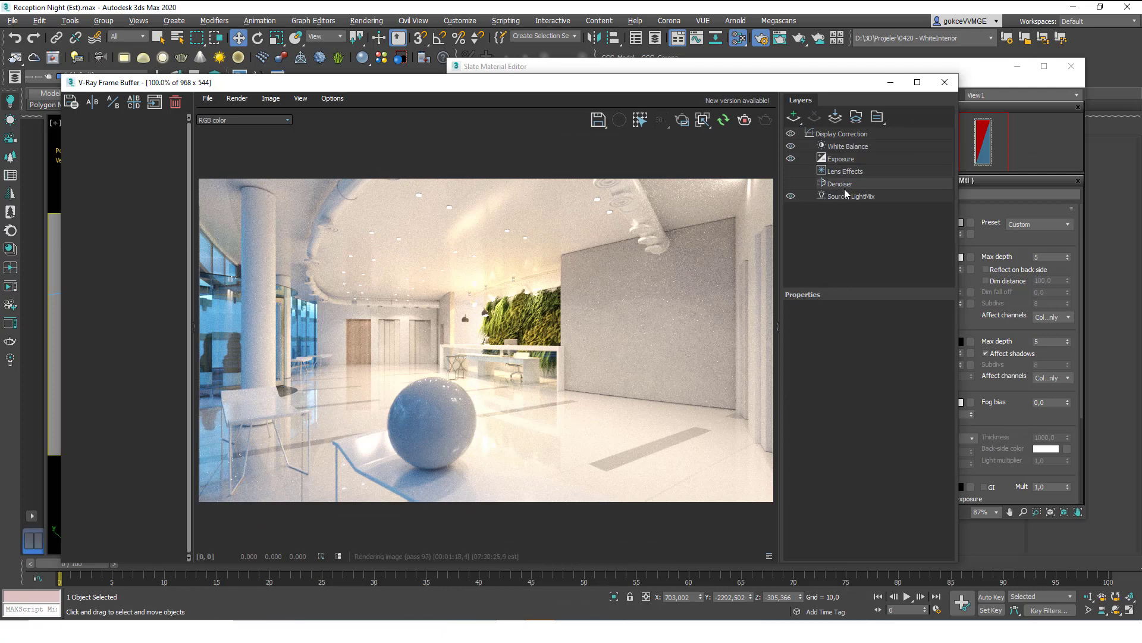
click(795, 116)
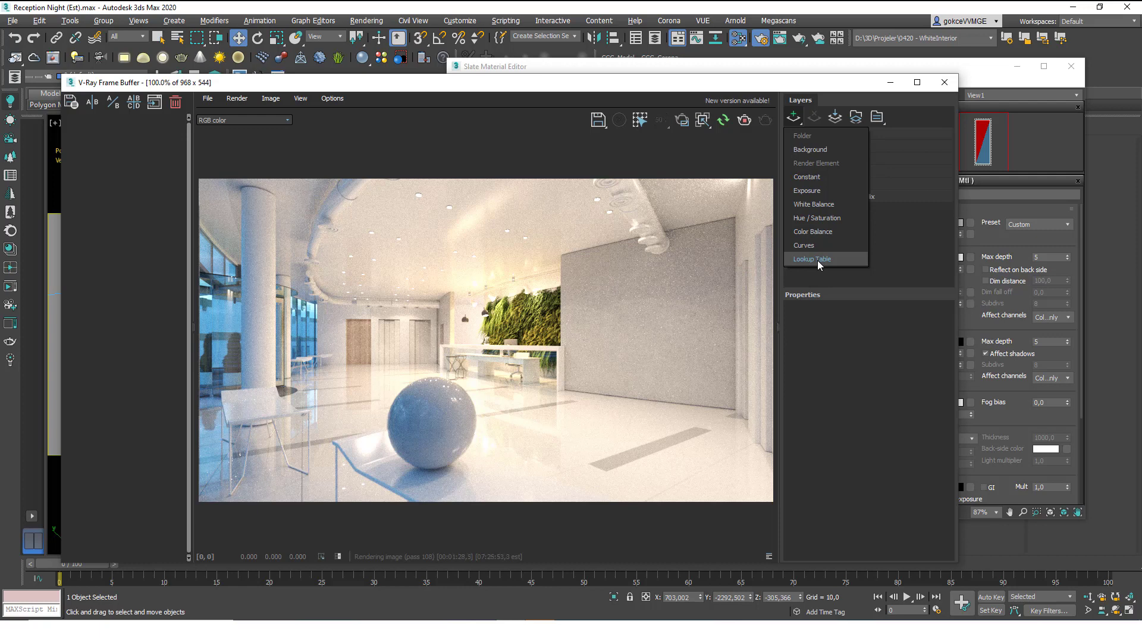
Add a Lookup Table layer, then browse free LUT search results in Chrome and minimize it.
click(818, 260)
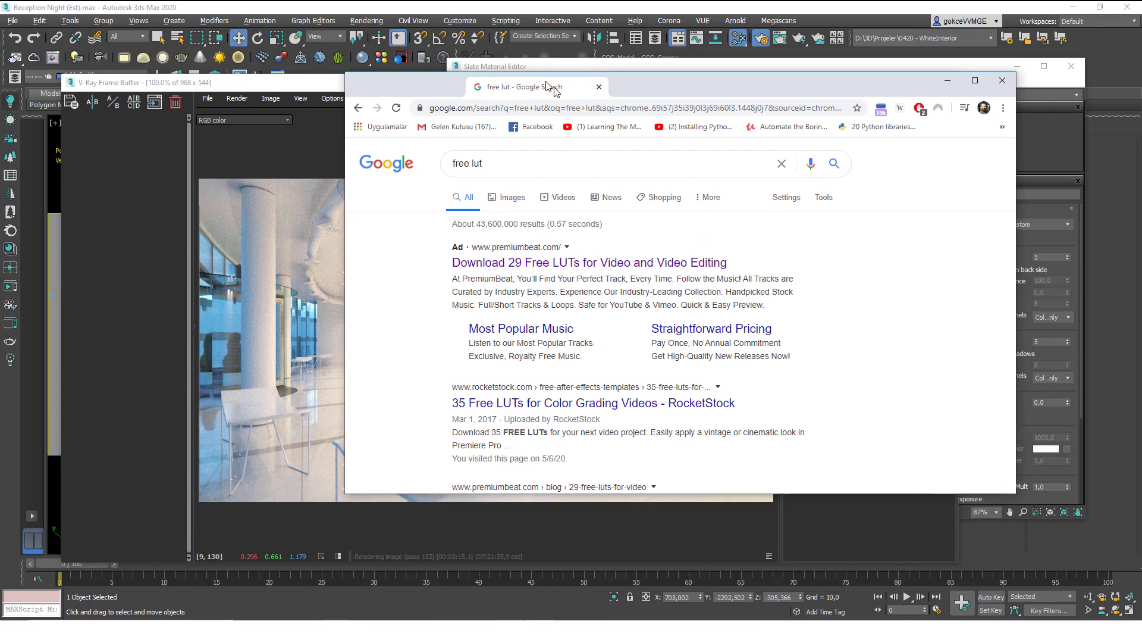
double_click(556, 89)
scroll(486, 270, down, 3)
scroll(486, 271, down, 7)
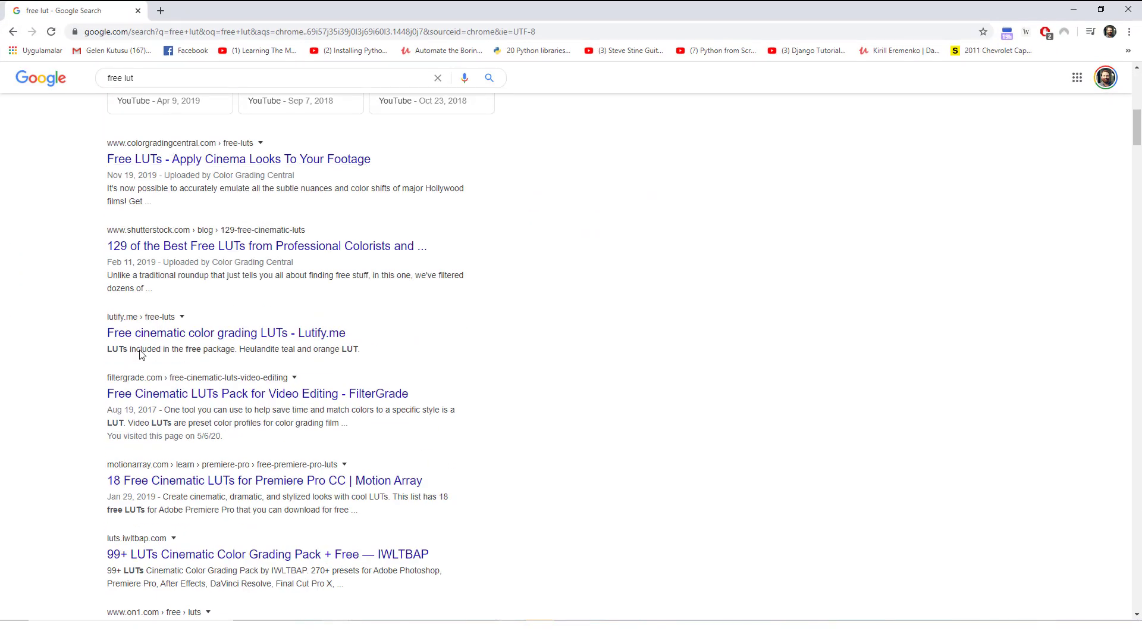
click(1074, 9)
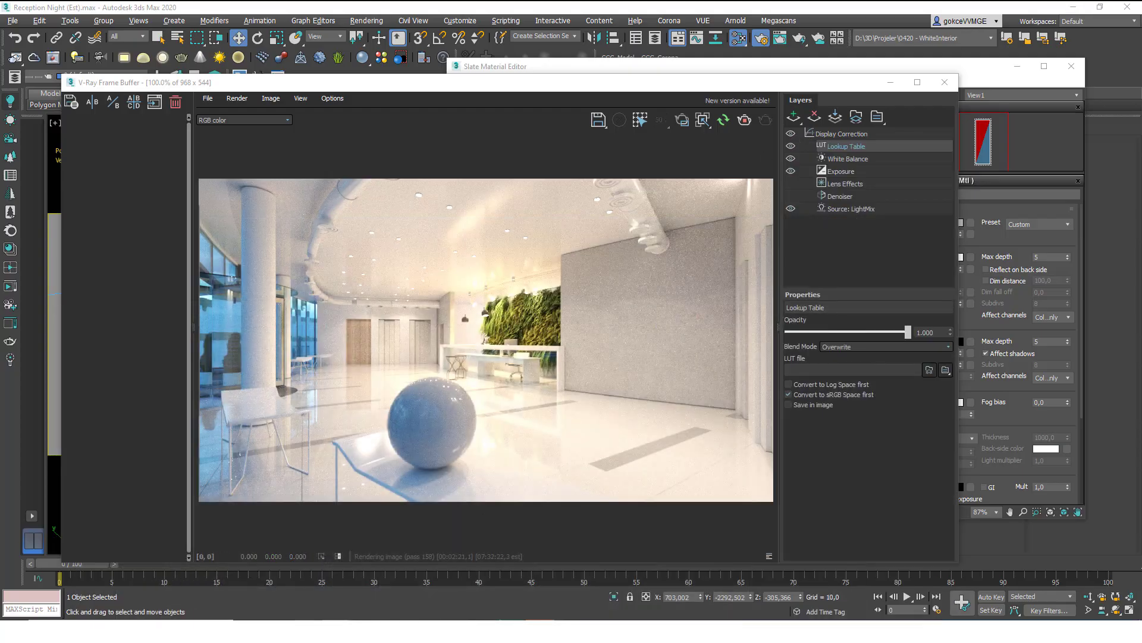
Load the first .cube file from the smallhd_movielooks folder as the layer's LUT.
mouse_move(305, 631)
click(457, 581)
click(522, 119)
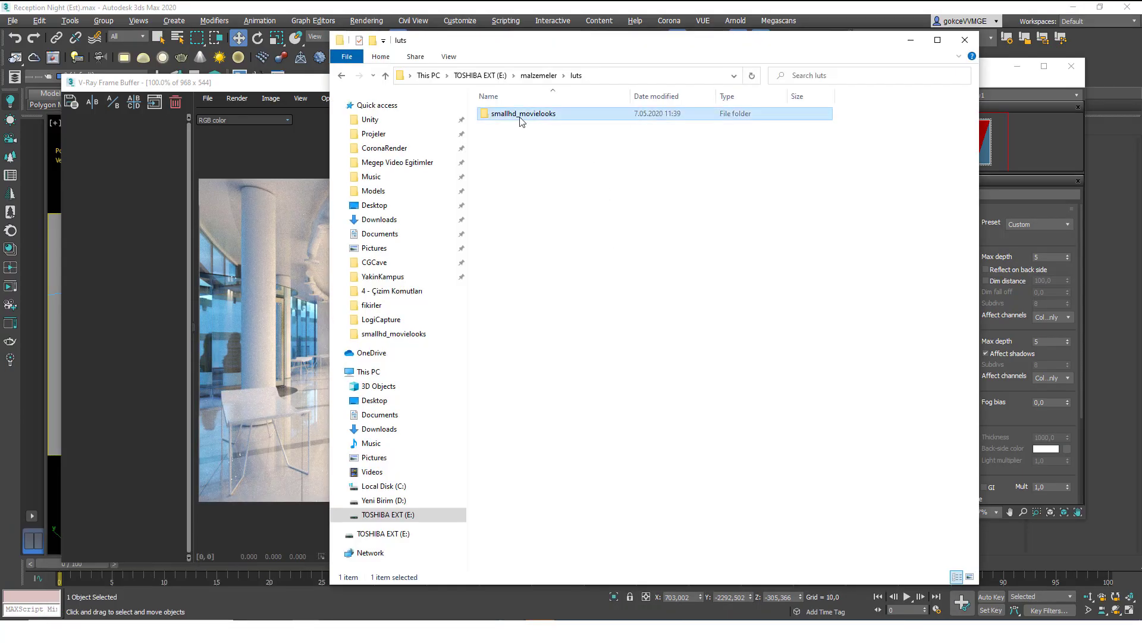
double_click(522, 119)
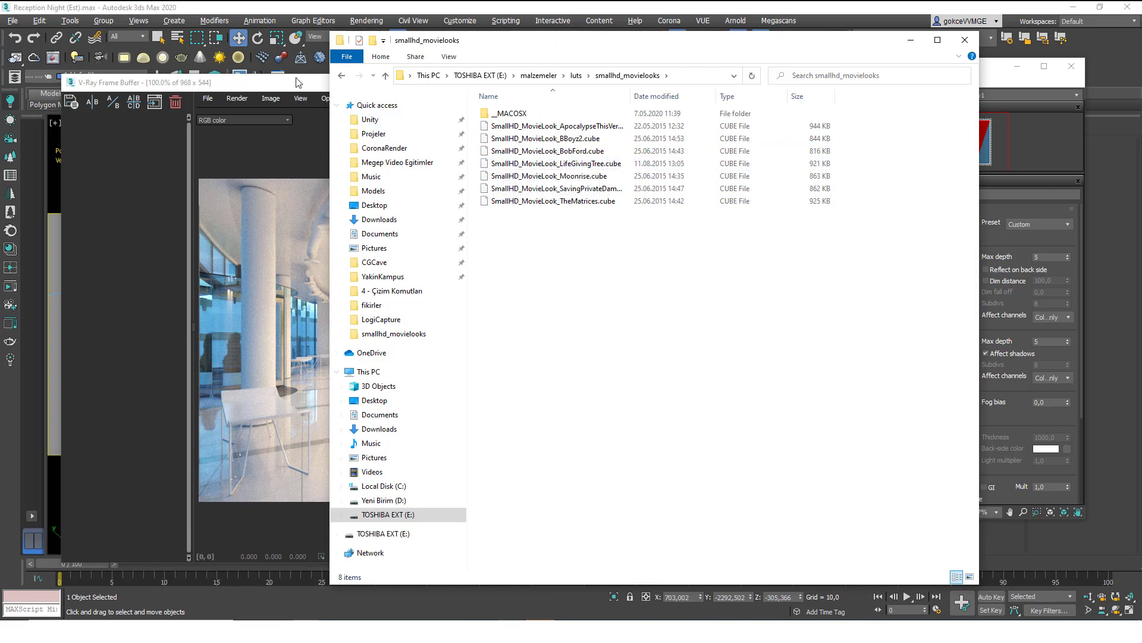
click(298, 82)
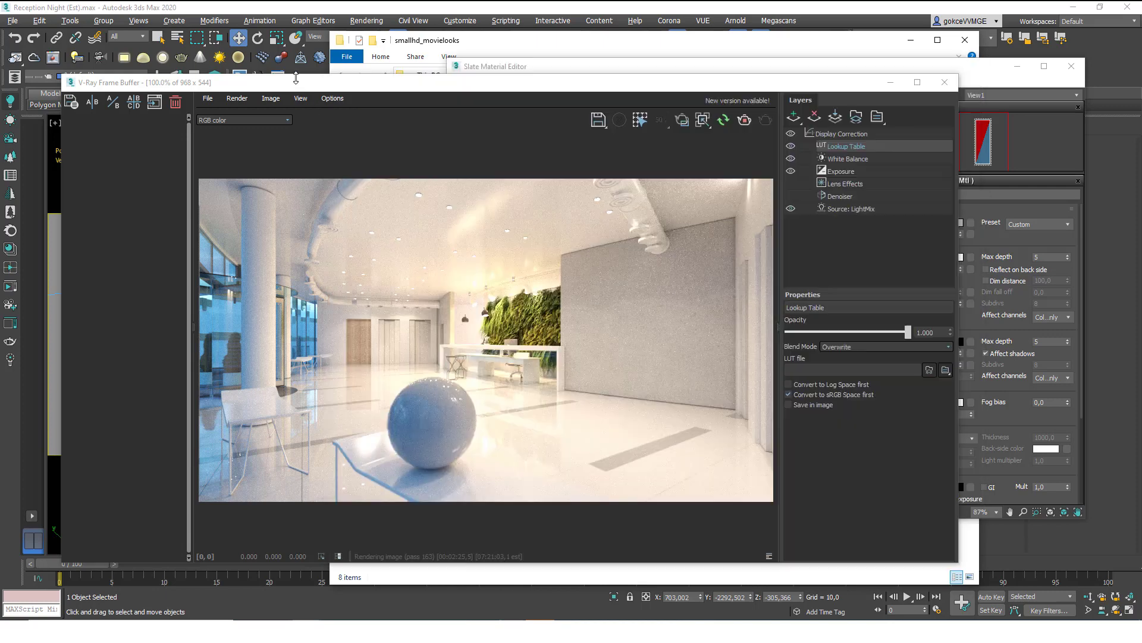
click(929, 371)
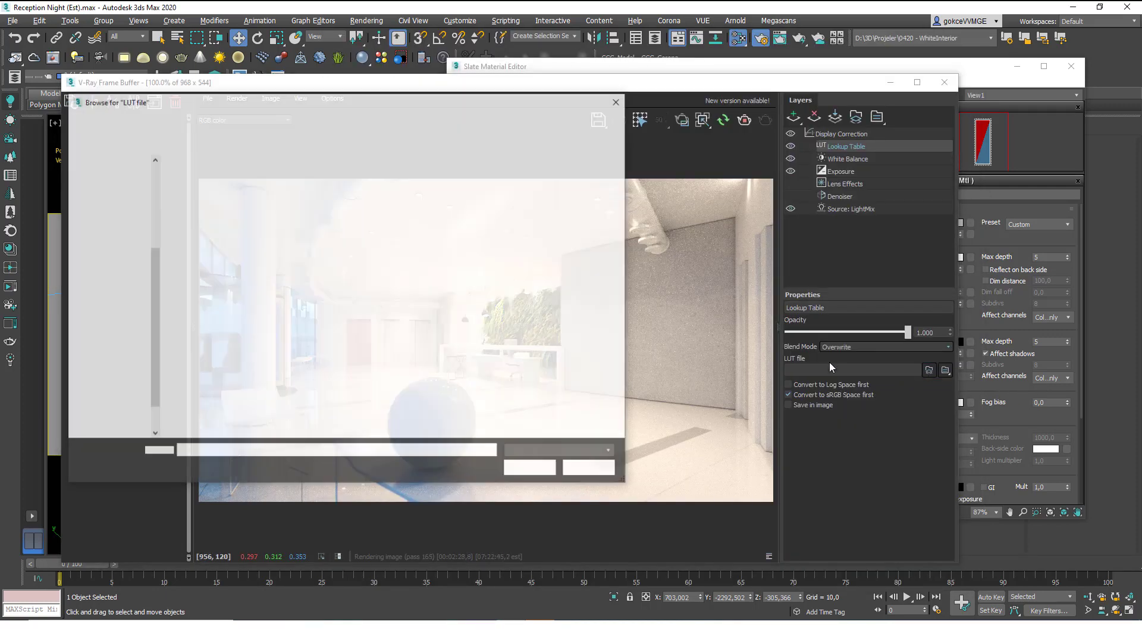
double_click(217, 191)
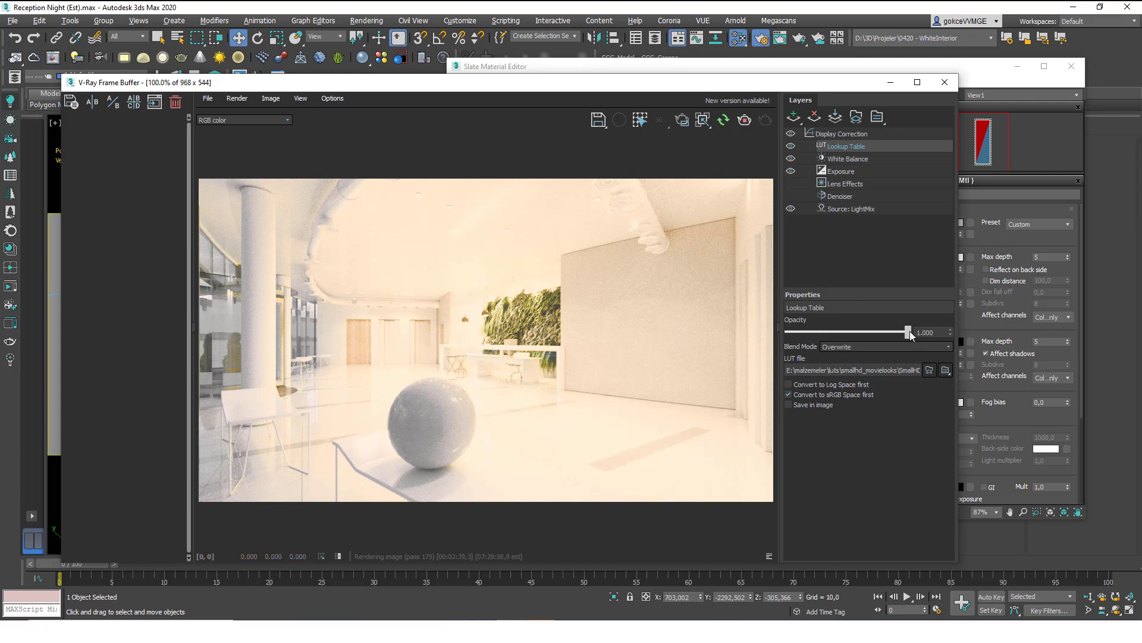
Compare several movie-look LUTs, settling on the BobFord LUT at about 0.24 opacity.
drag(909, 331, 834, 331)
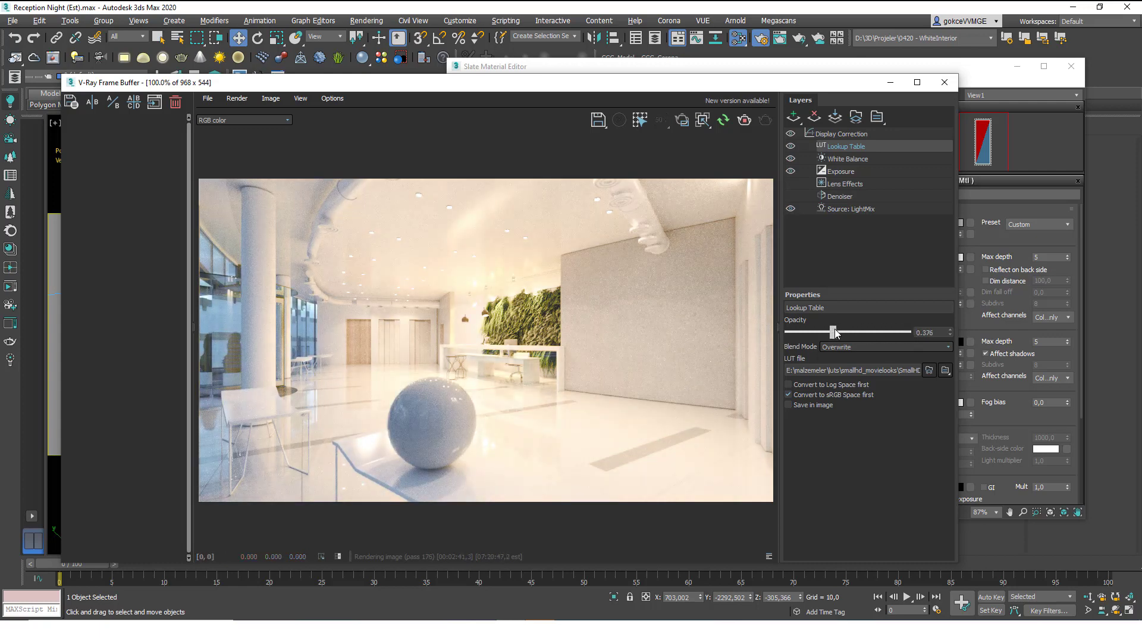
click(791, 146)
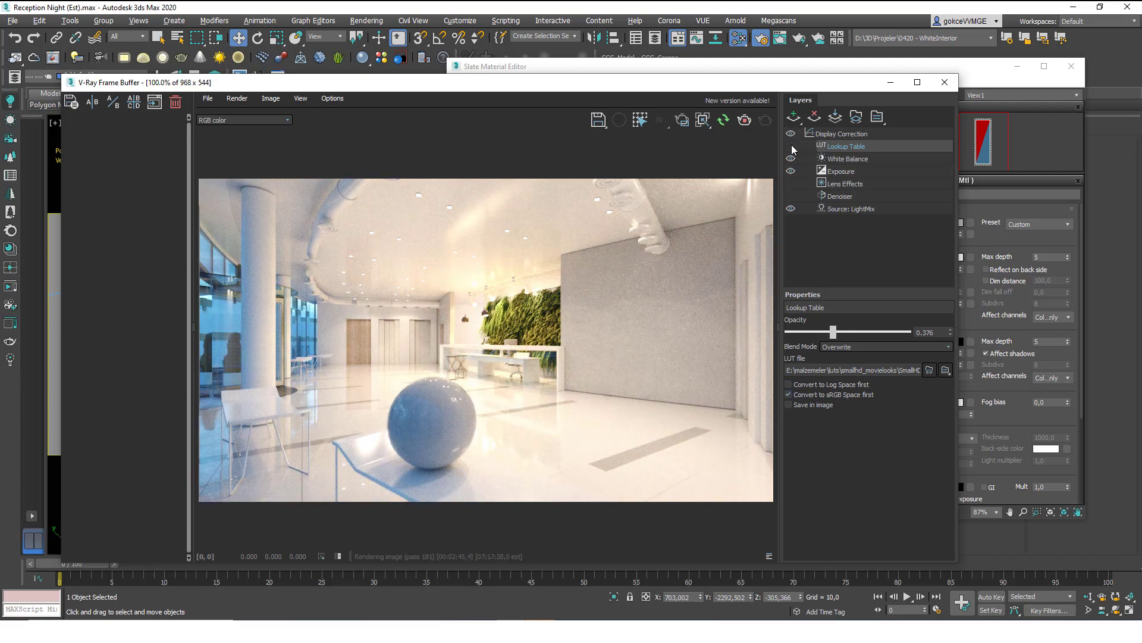
click(792, 146)
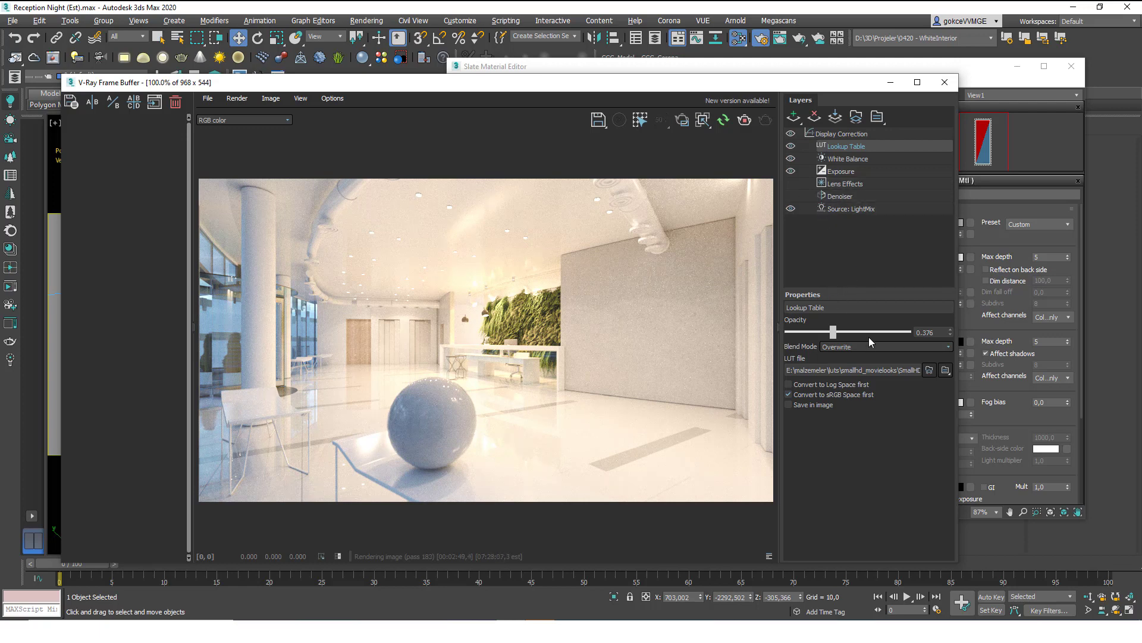
click(929, 369)
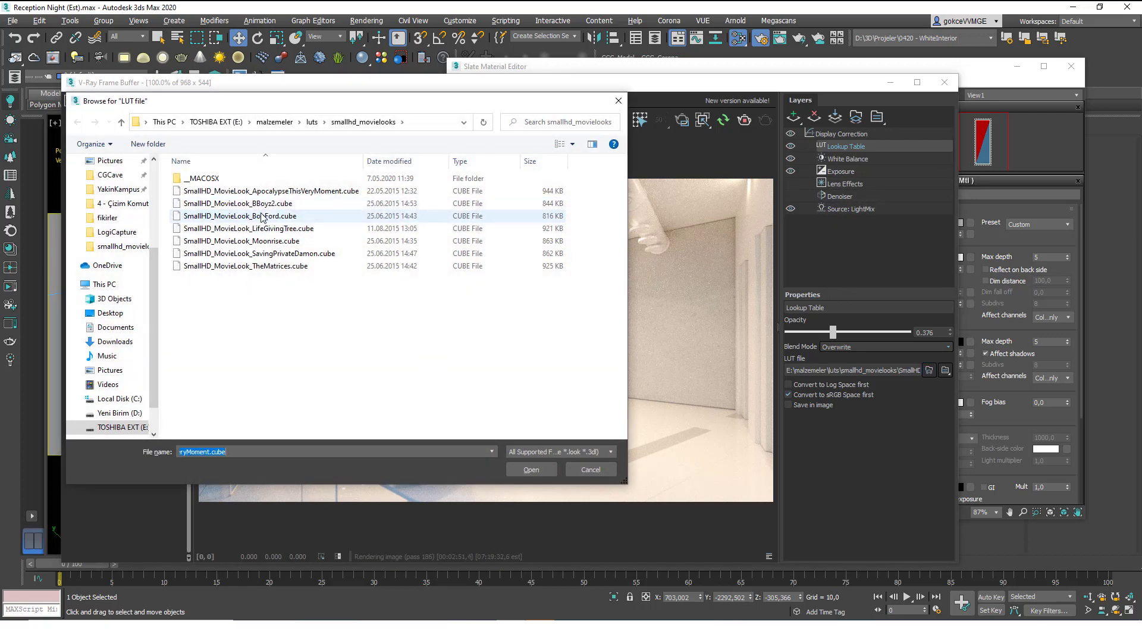
double_click(250, 202)
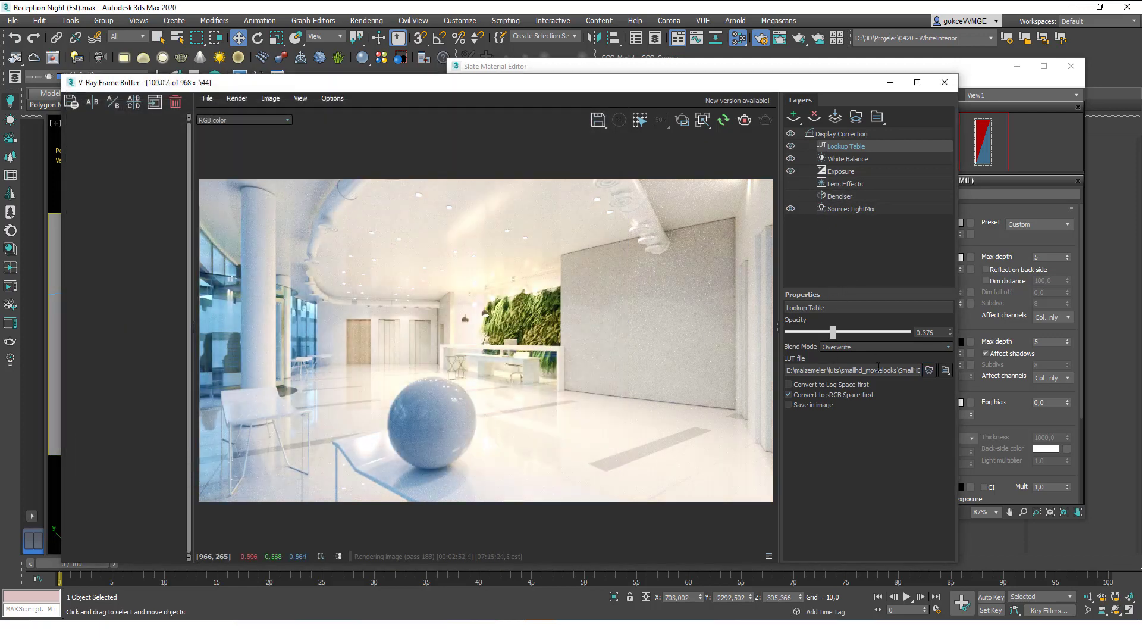
click(929, 370)
double_click(288, 217)
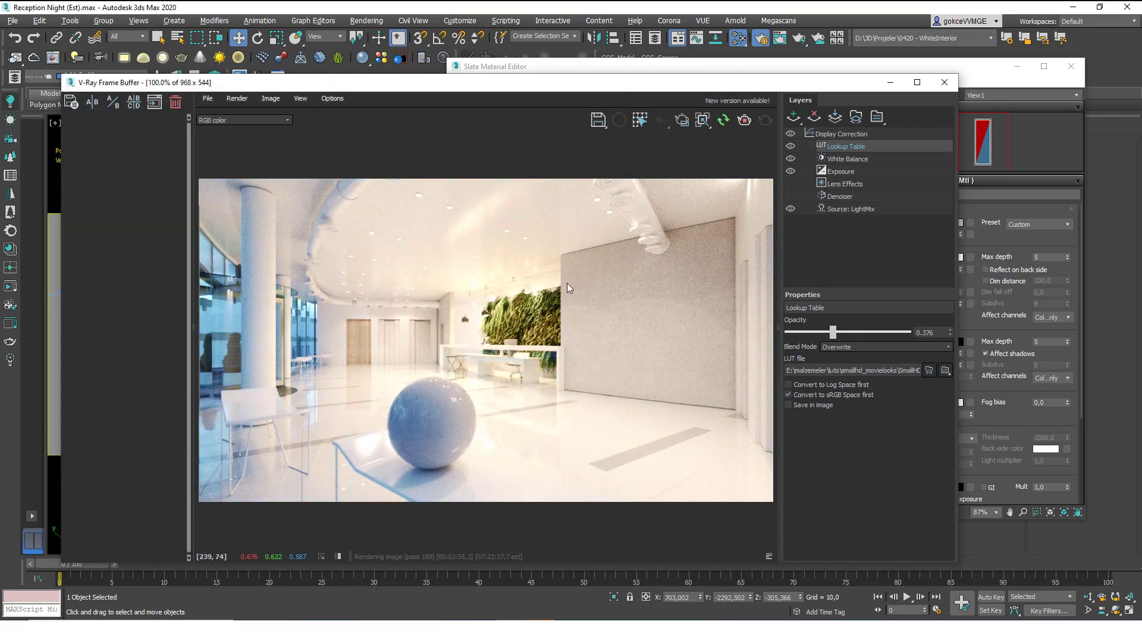
drag(848, 333, 807, 325)
click(843, 185)
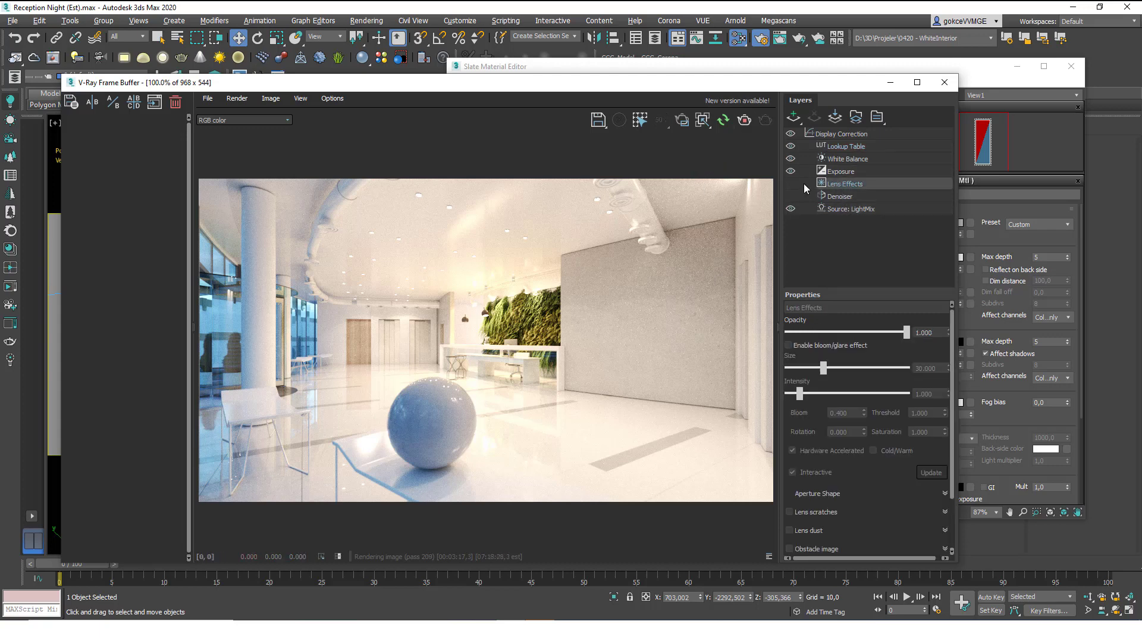
Enable bloom/glare on the Lens Effects layer (size 30, bloom 0.4) and stop the render.
click(789, 346)
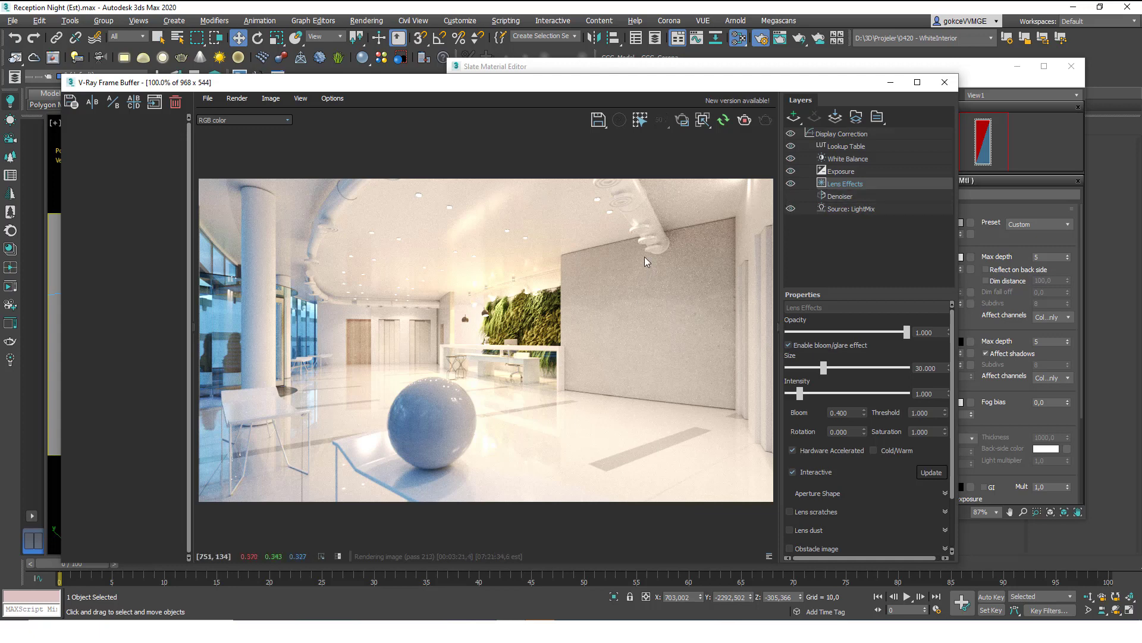
click(745, 120)
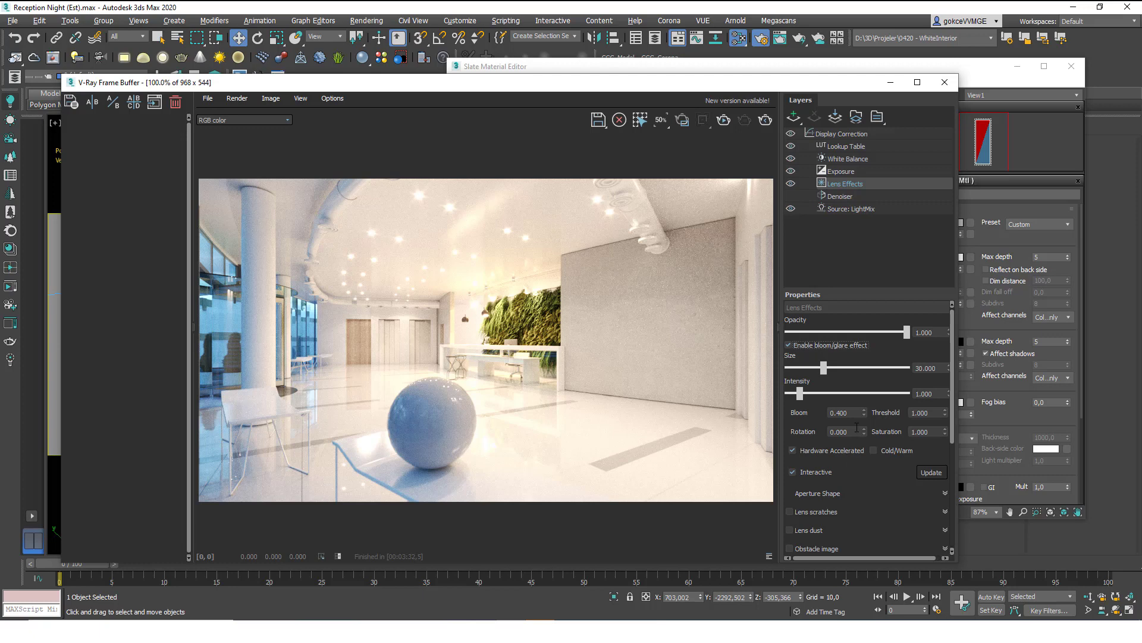
Try lens scratches with a Length of 20, then switch them off again.
scroll(857, 461, down, 3)
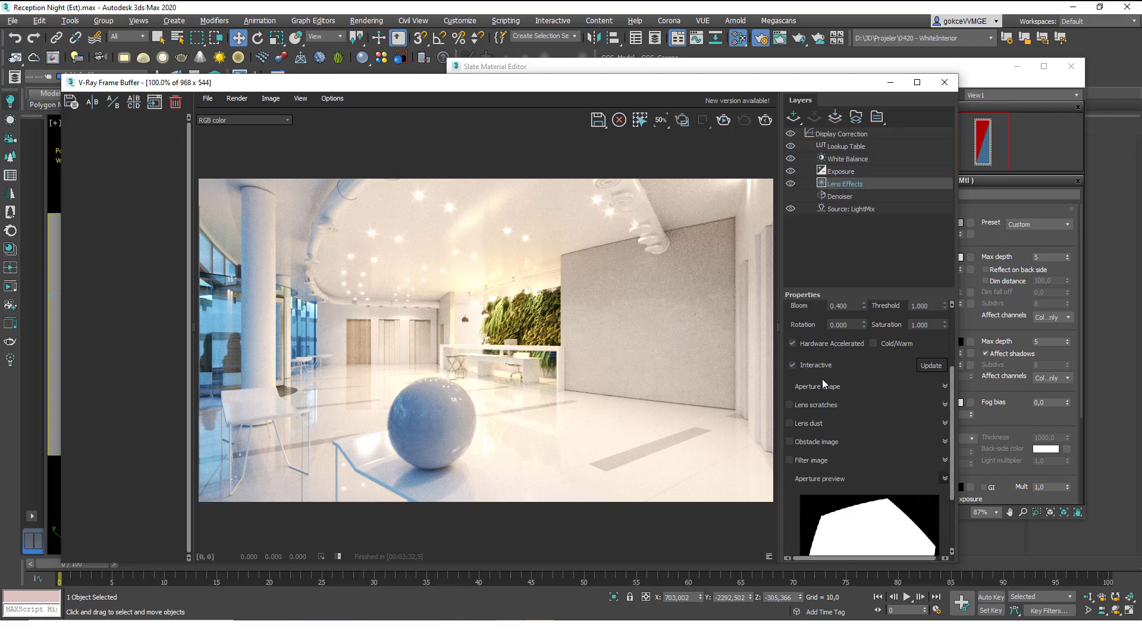
scroll(881, 437, down, 1)
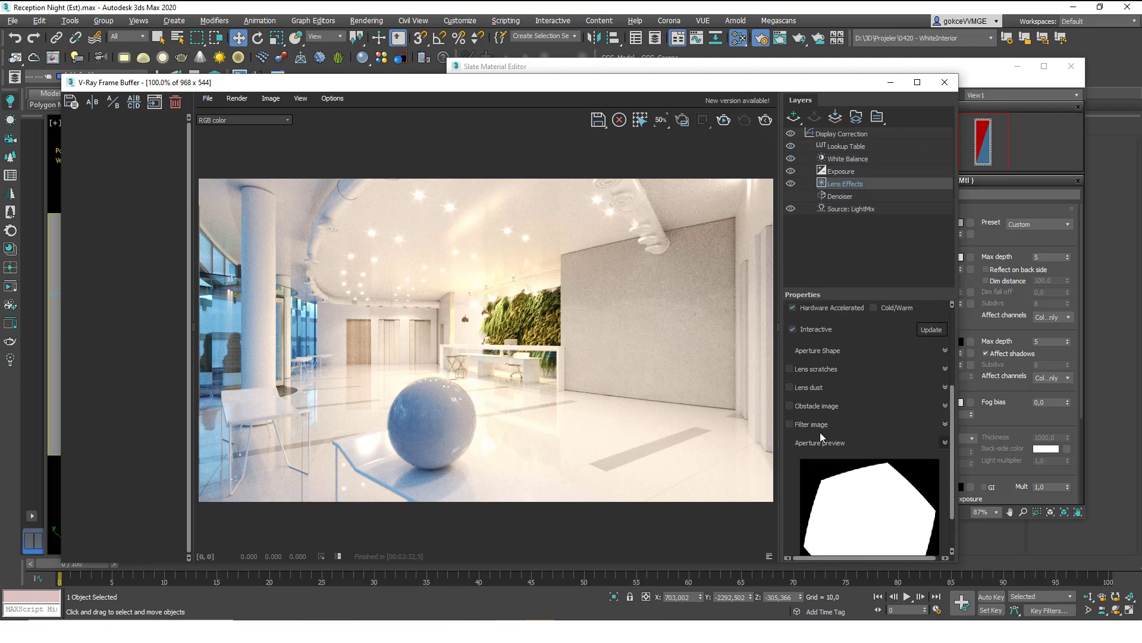
click(791, 370)
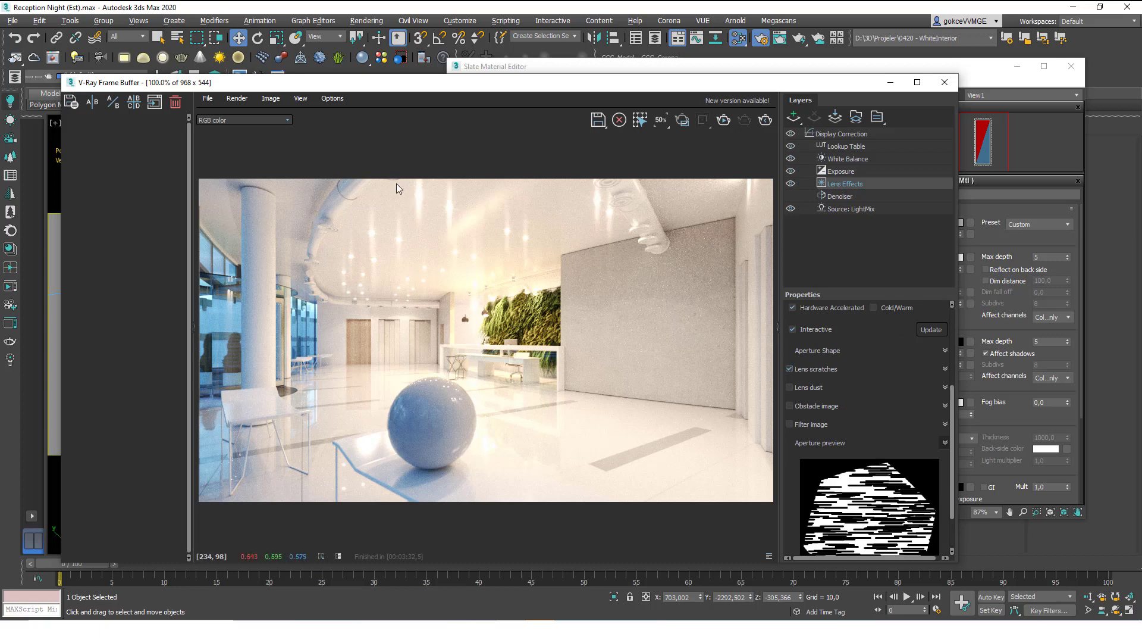
scroll(851, 389, up, 1)
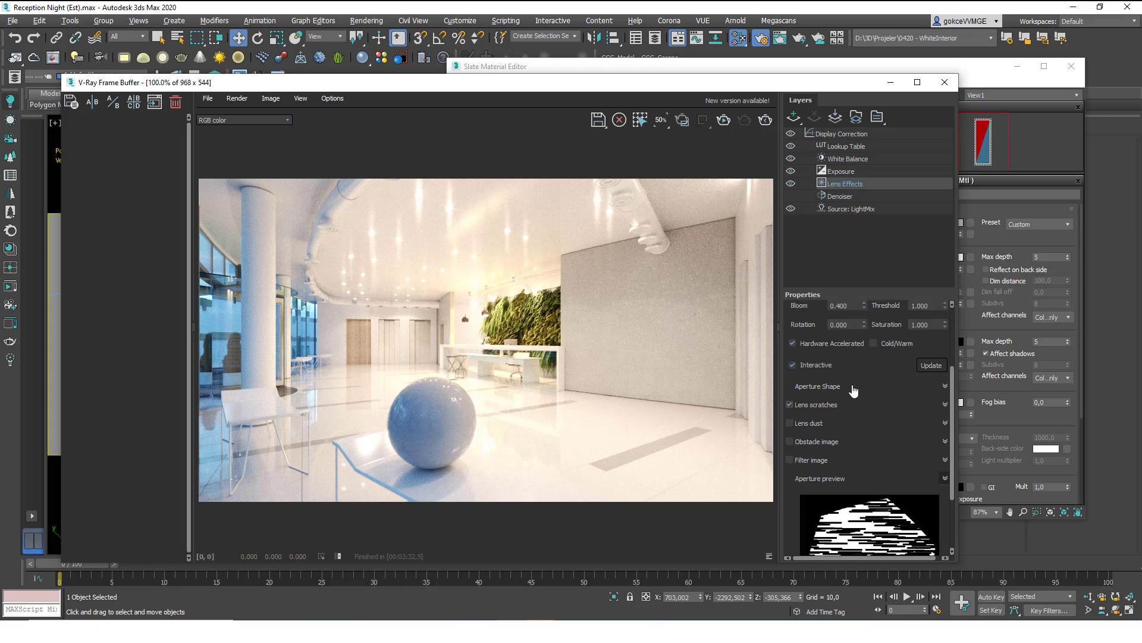
click(944, 405)
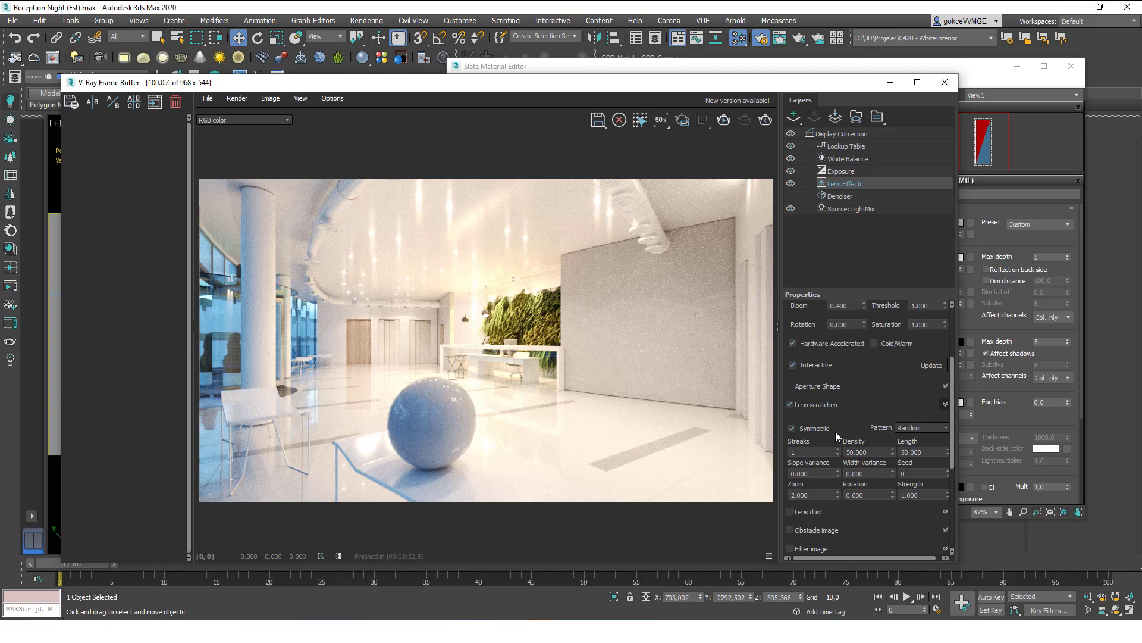
click(878, 453)
key(Tab)
text(20)
click(862, 473)
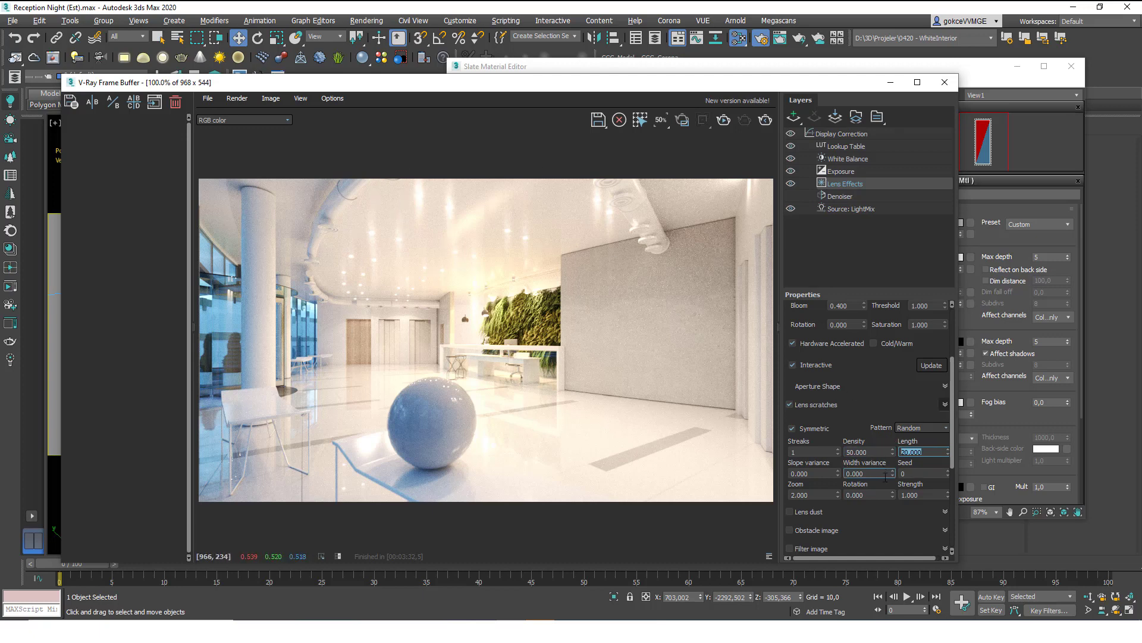
click(790, 511)
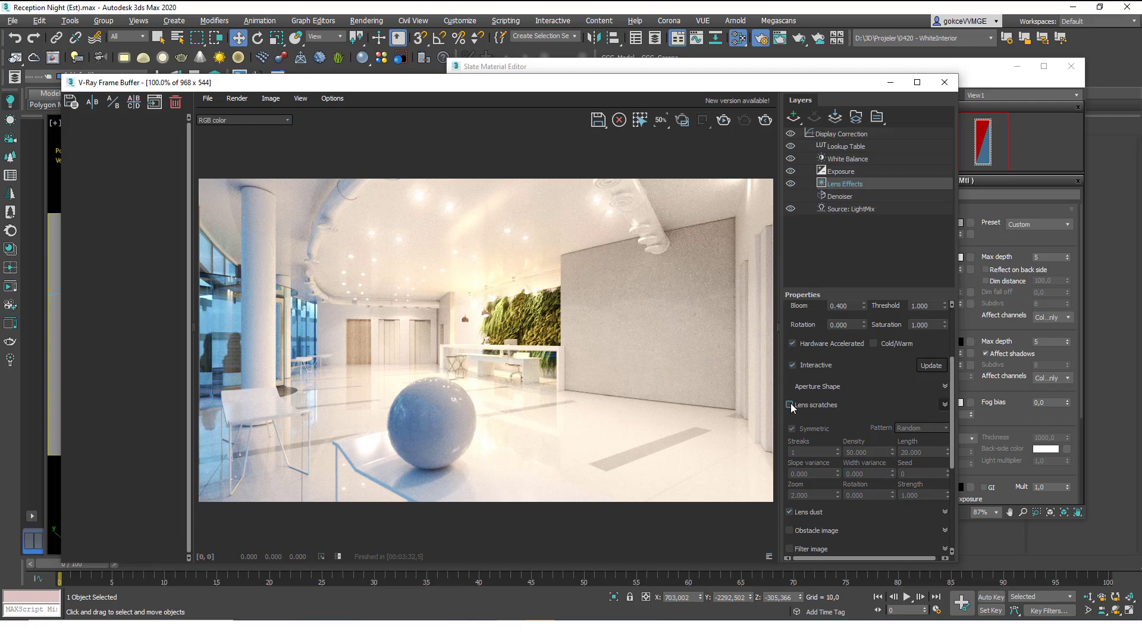
Enable the lens dust effect in the frame buffer and expand its settings.
click(790, 513)
scroll(833, 467, down, 2)
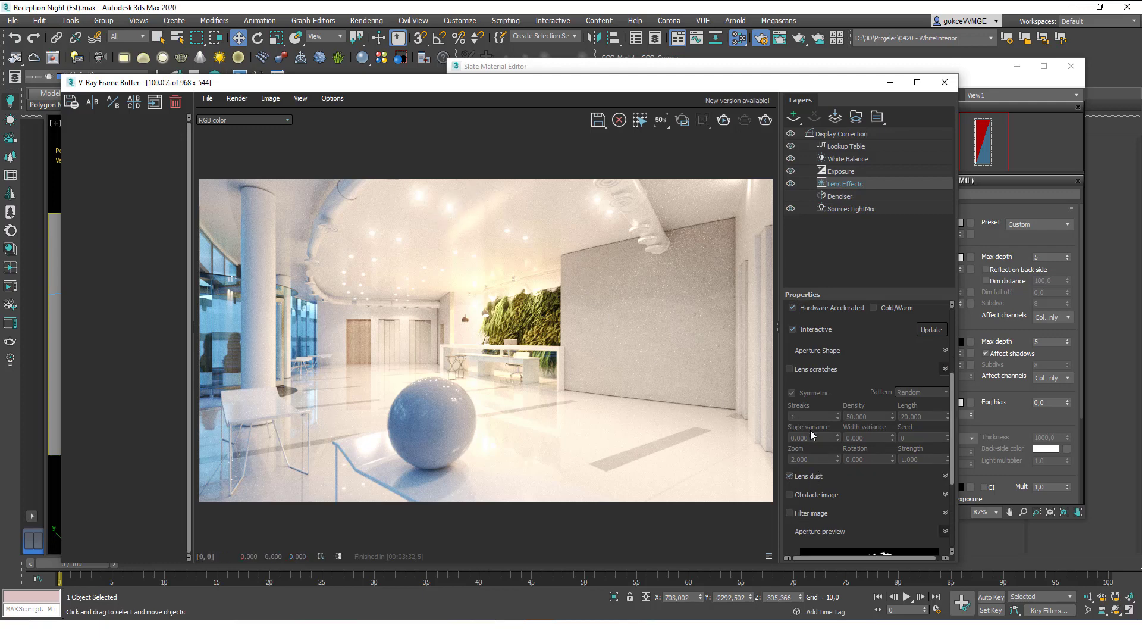
click(812, 476)
scroll(814, 461, down, 3)
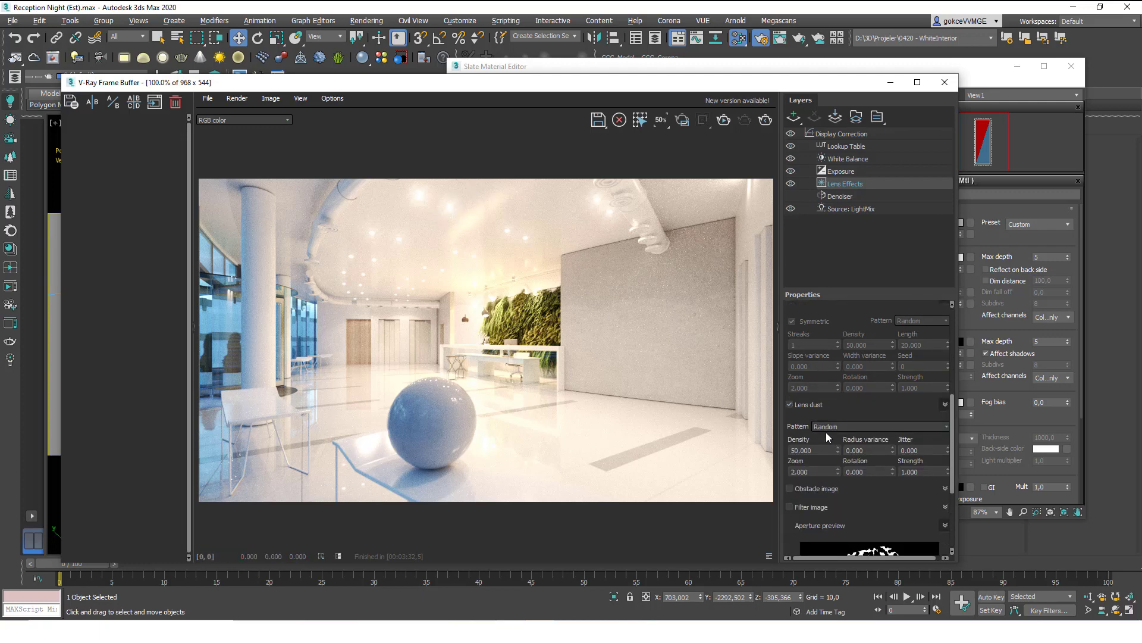
Lower the lens dust density from 50 to 20.
double_click(822, 451)
text(20)
key(Return)
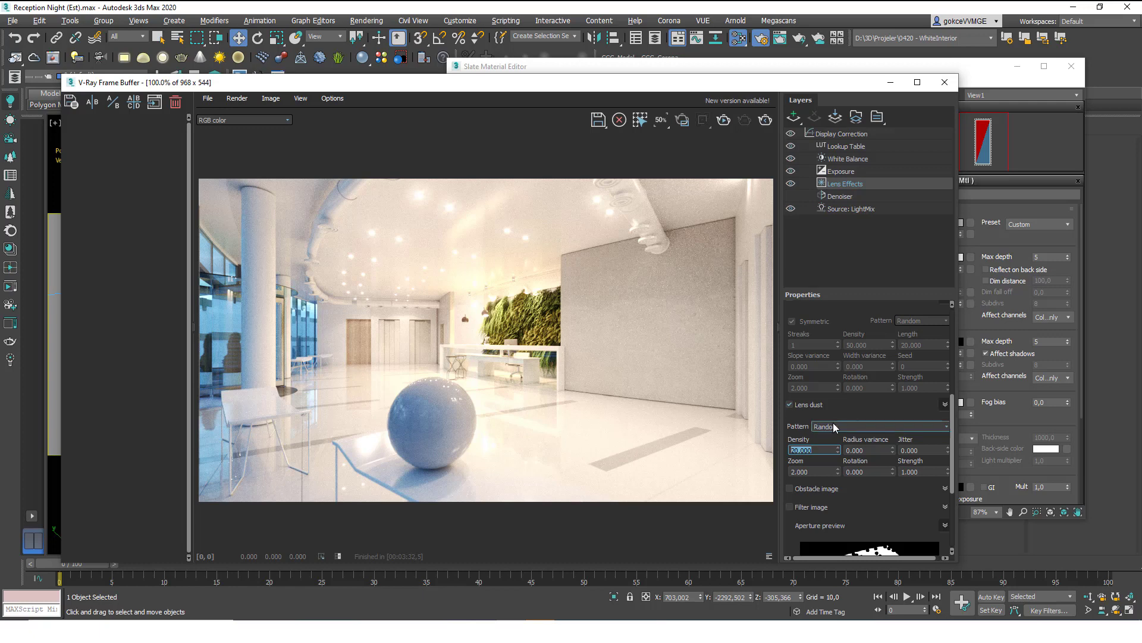
scroll(858, 426, down, 3)
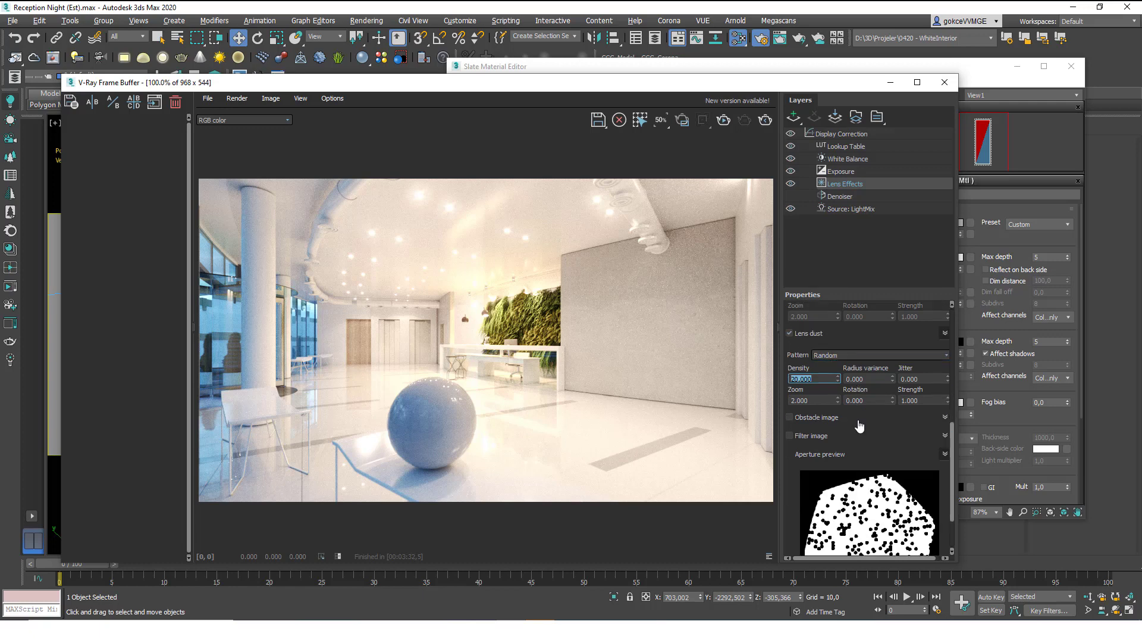
scroll(859, 425, down, 3)
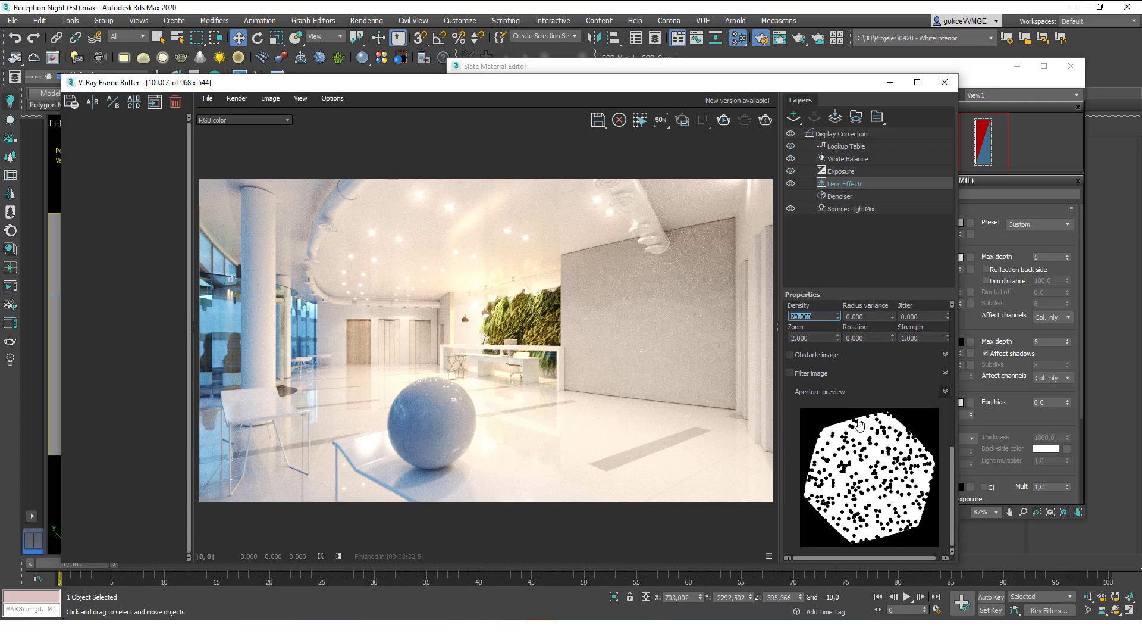
scroll(822, 406, up, 5)
scroll(816, 388, up, 6)
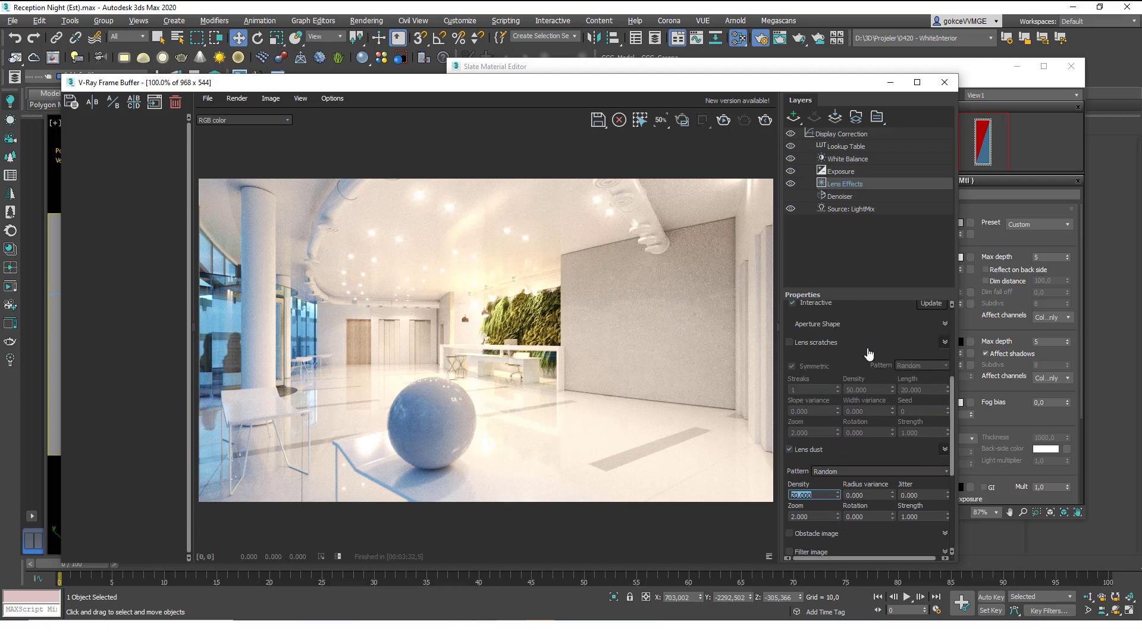
scroll(814, 339, up, 4)
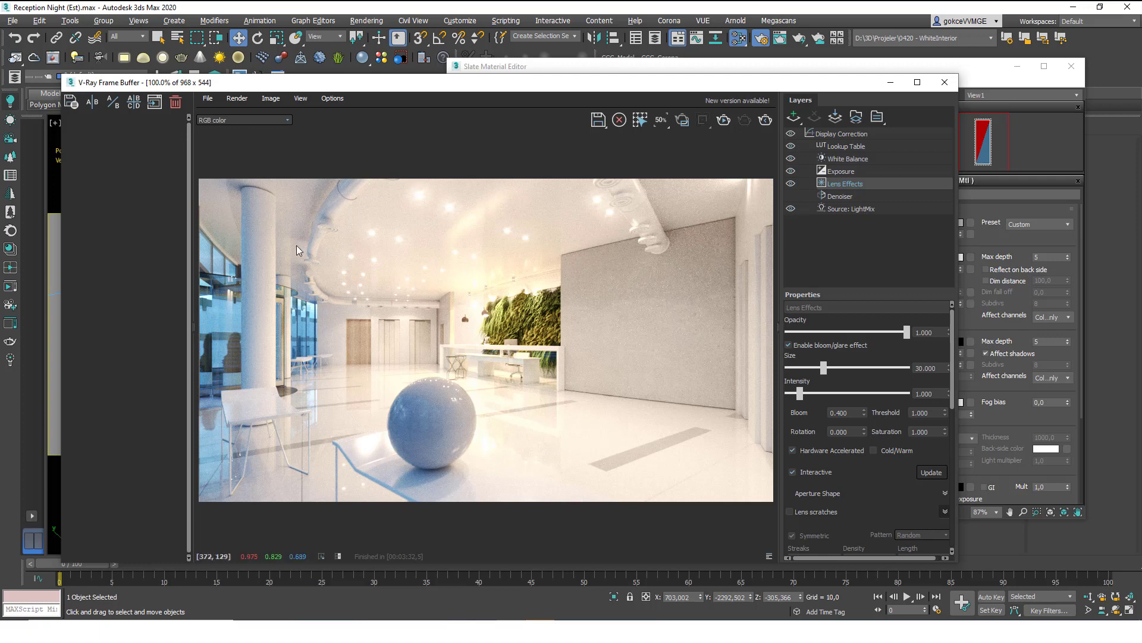
click(333, 98)
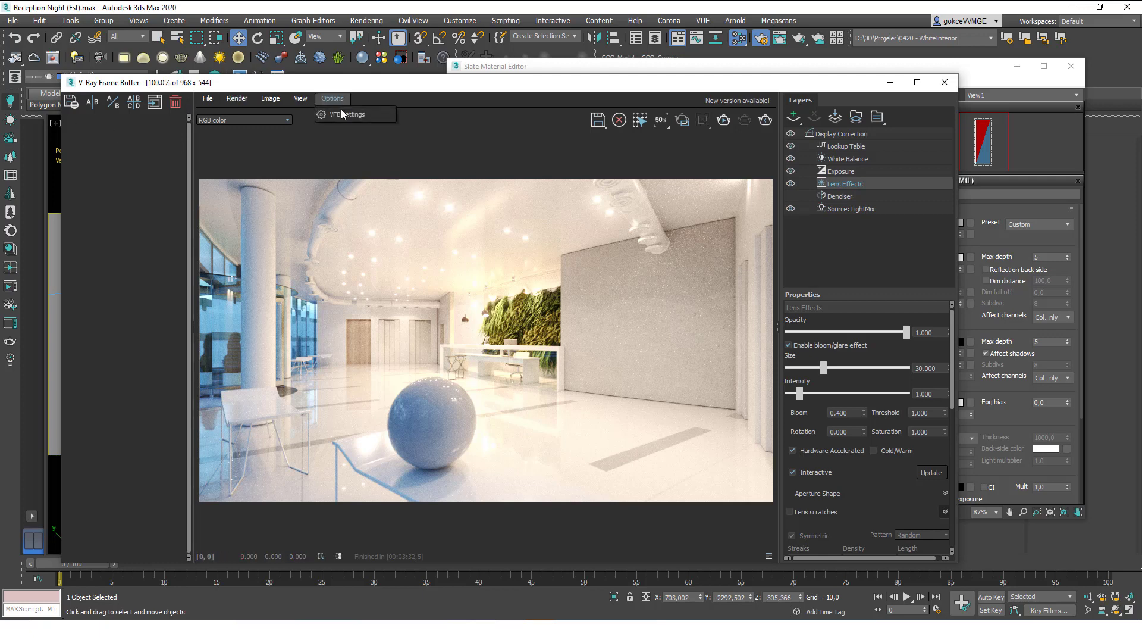
Check the History settings in the frame buffer's VFB options, then return to the Slate Material Editor.
click(338, 114)
click(489, 98)
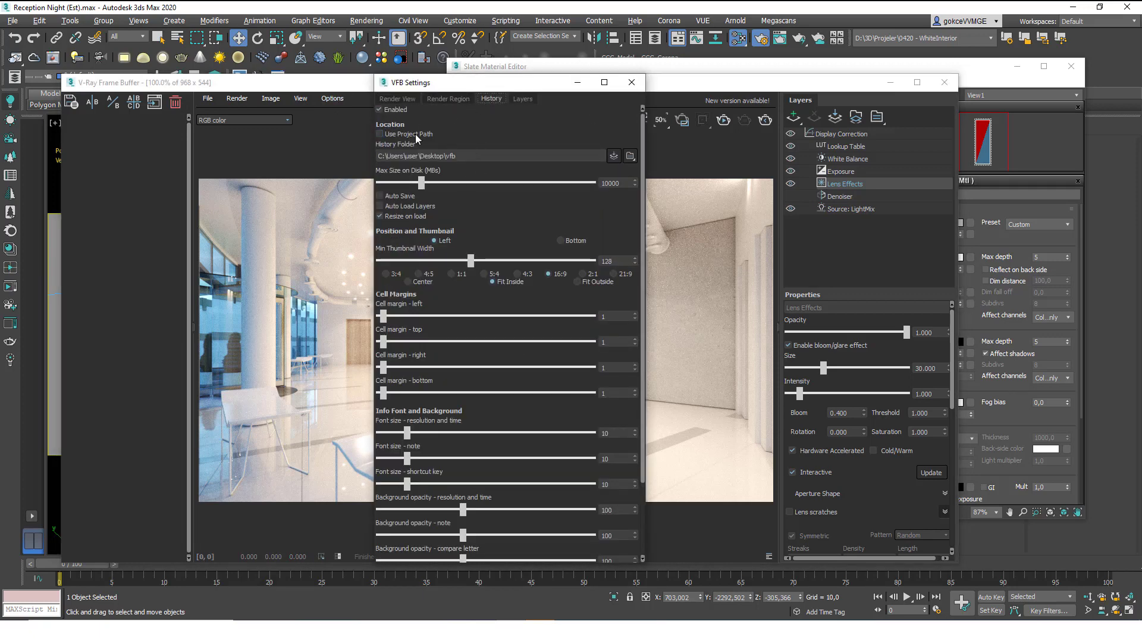
click(636, 86)
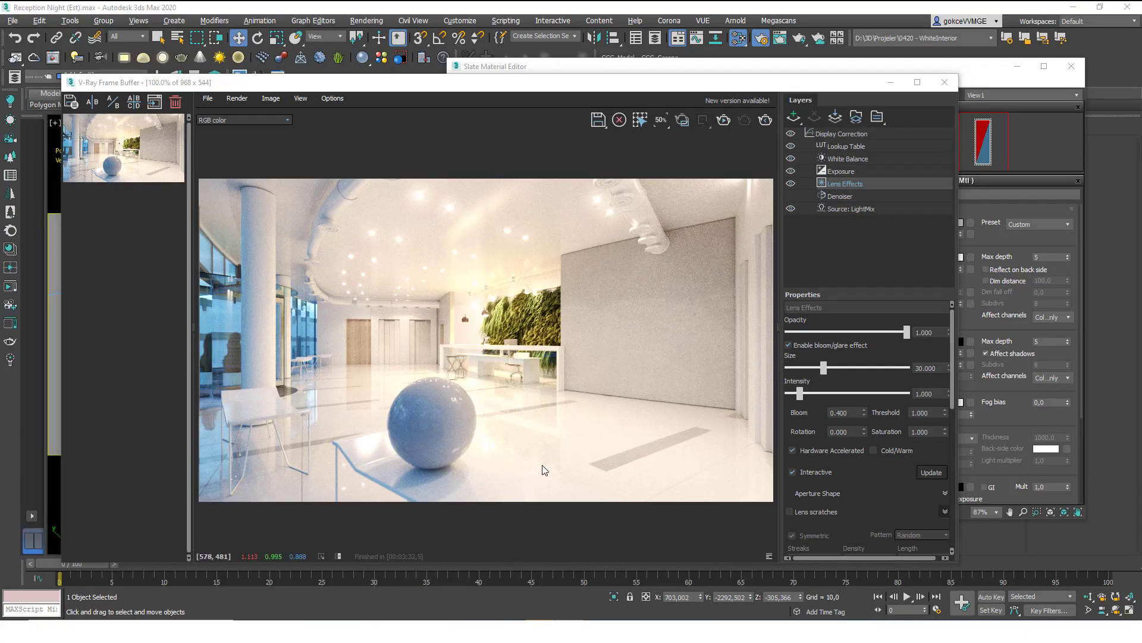
click(708, 70)
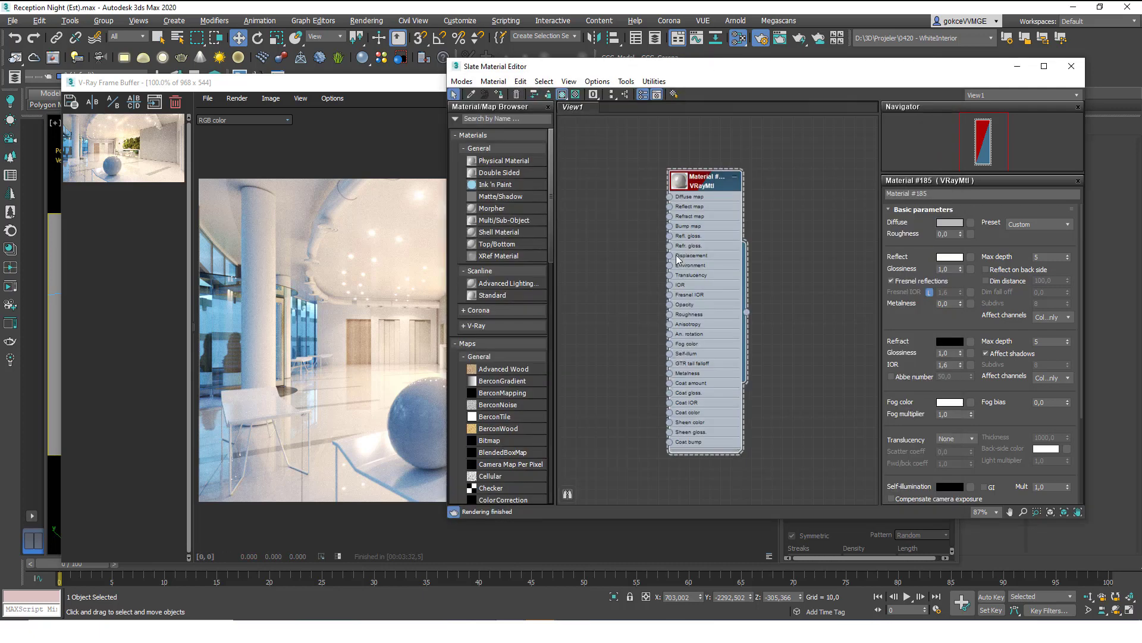
Apply the Copper preset to the sphere's V-Ray material, giving metalness 1,0 and IOR 1,219.
double_click(672, 189)
scroll(708, 290, up, 3)
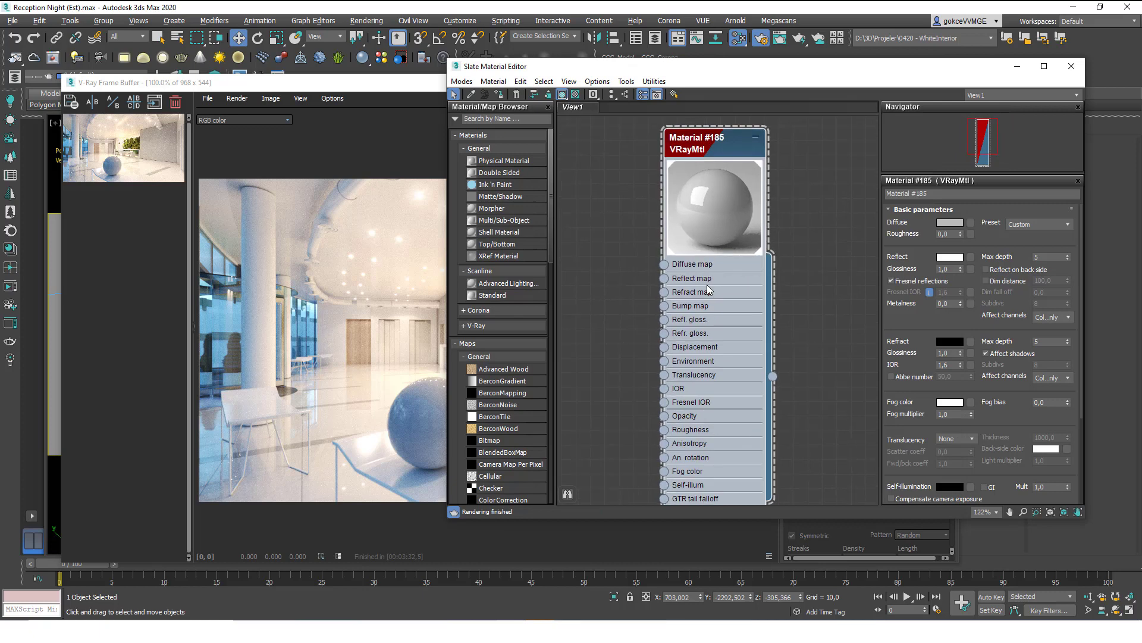
click(1046, 225)
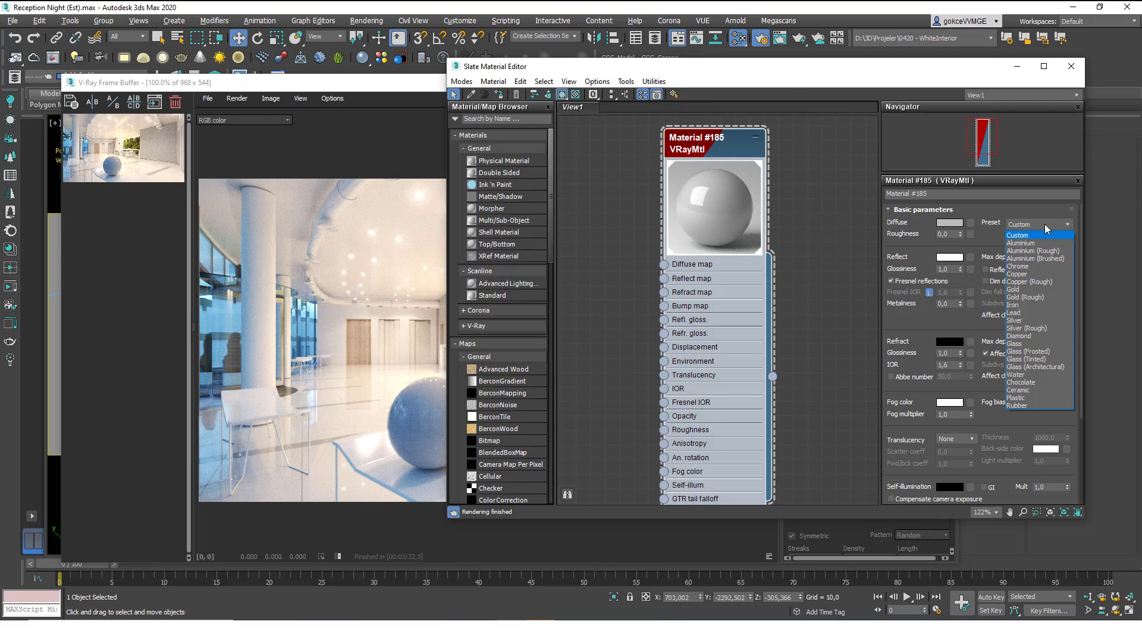
click(1019, 274)
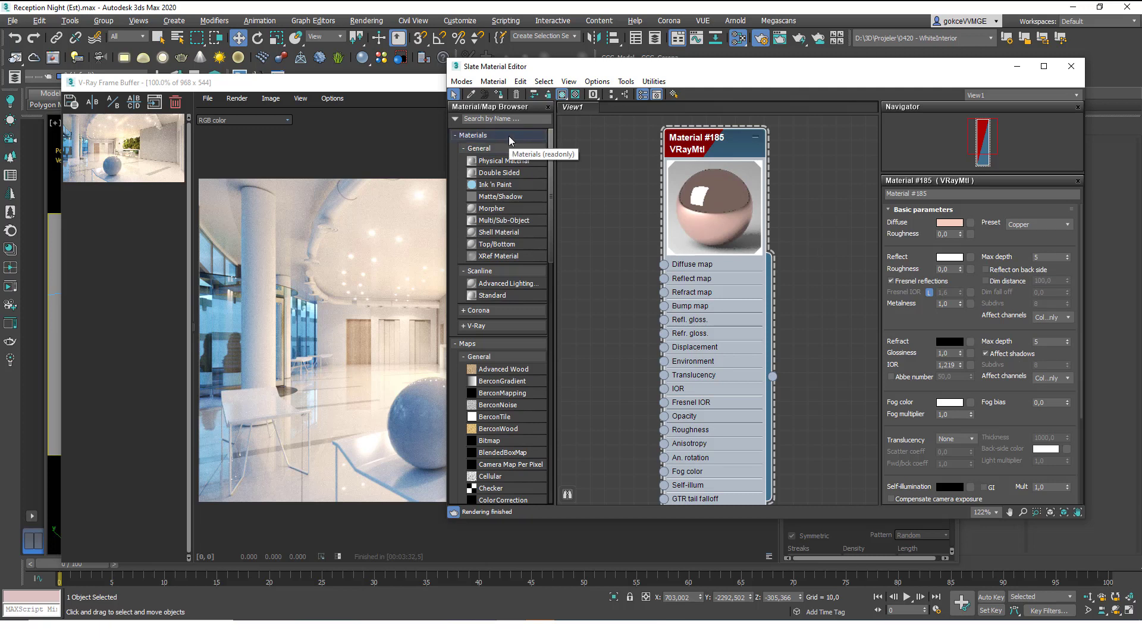
click(376, 90)
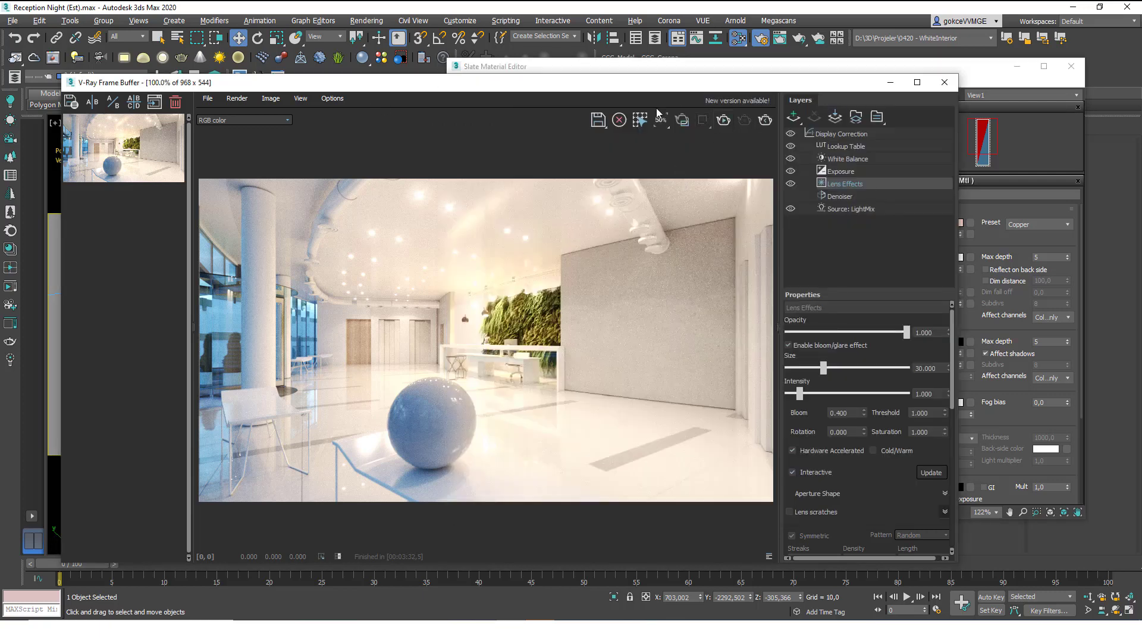
Start a new render and rearrange the material editor and frame buffer windows.
key(shift+q)
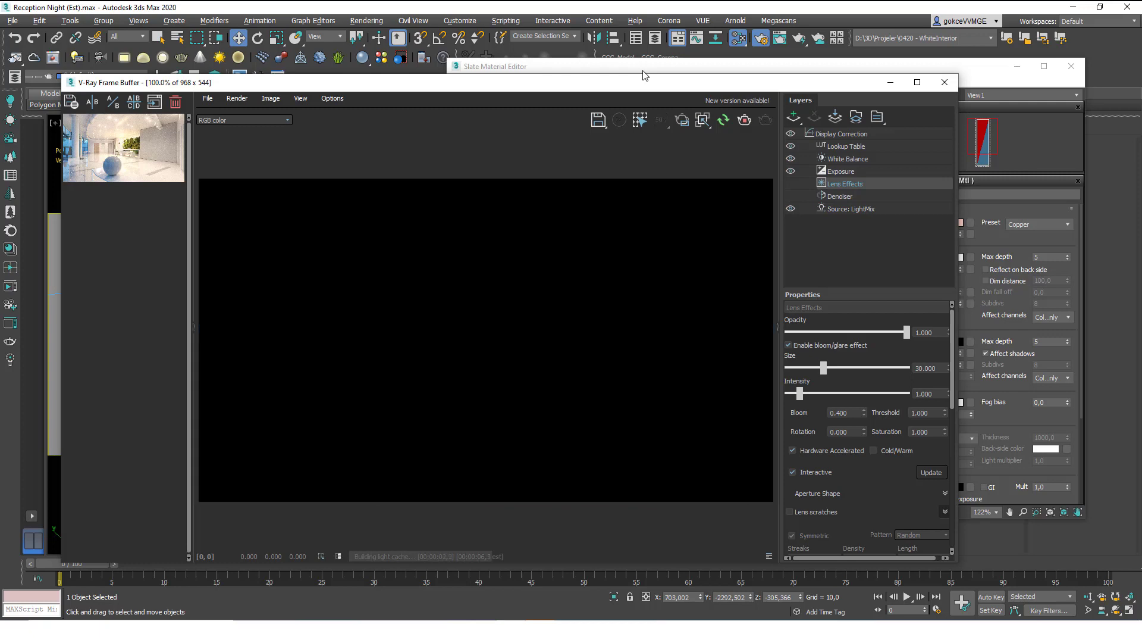
drag(640, 70, 688, 23)
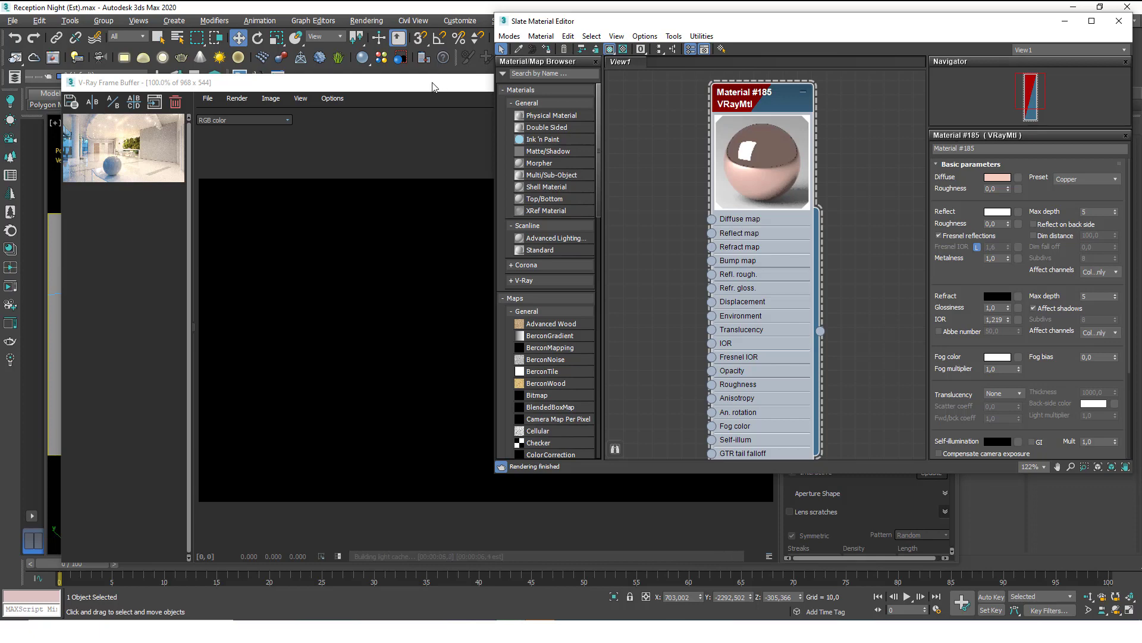
drag(436, 87, 378, 48)
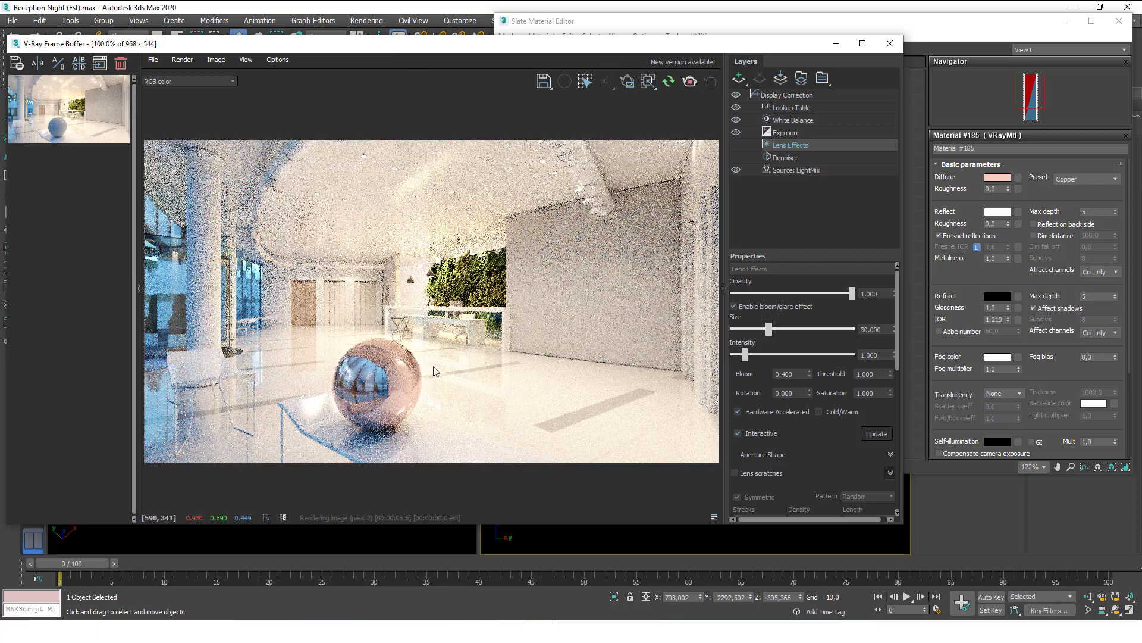
Draw a render region tightly around the copper sphere and zoom to 200% on it.
click(627, 81)
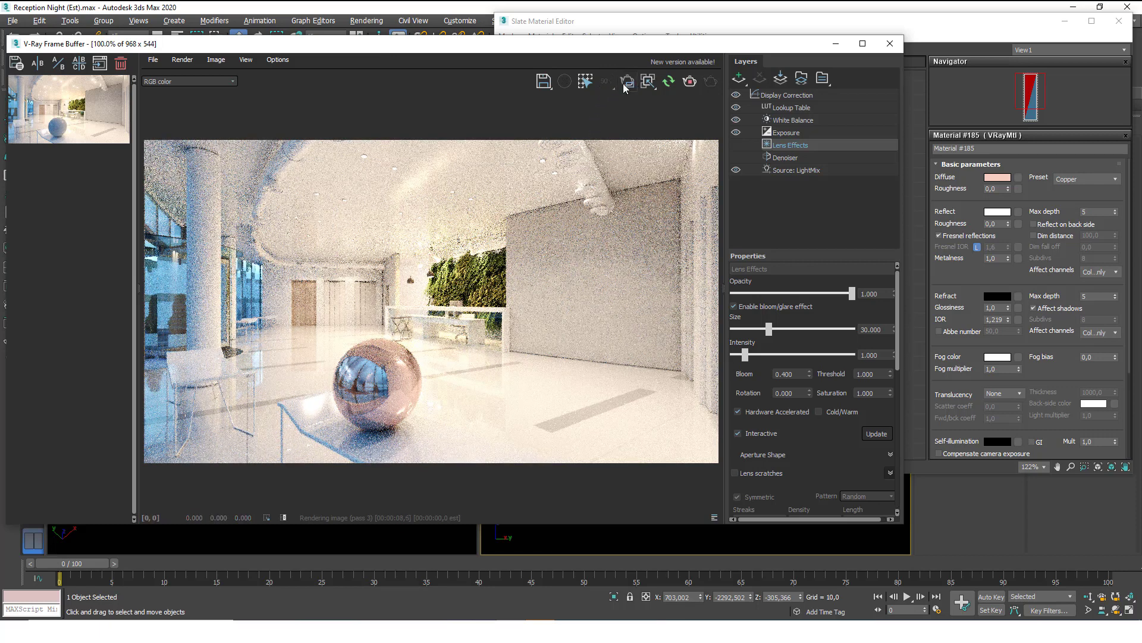
drag(308, 315, 419, 422)
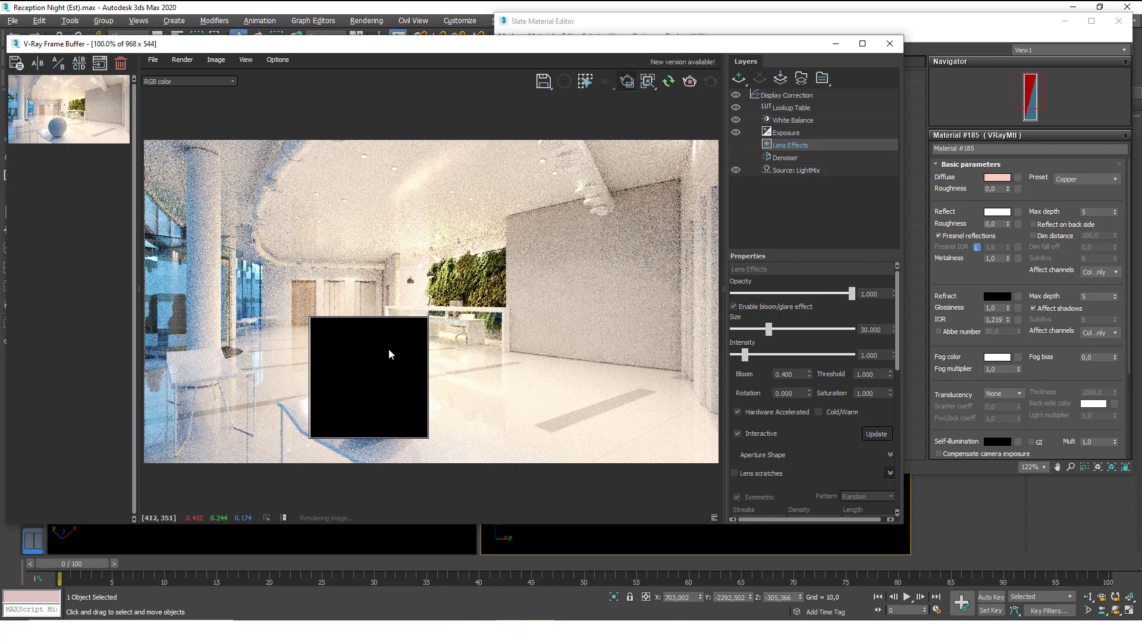
mouse_move(430, 443)
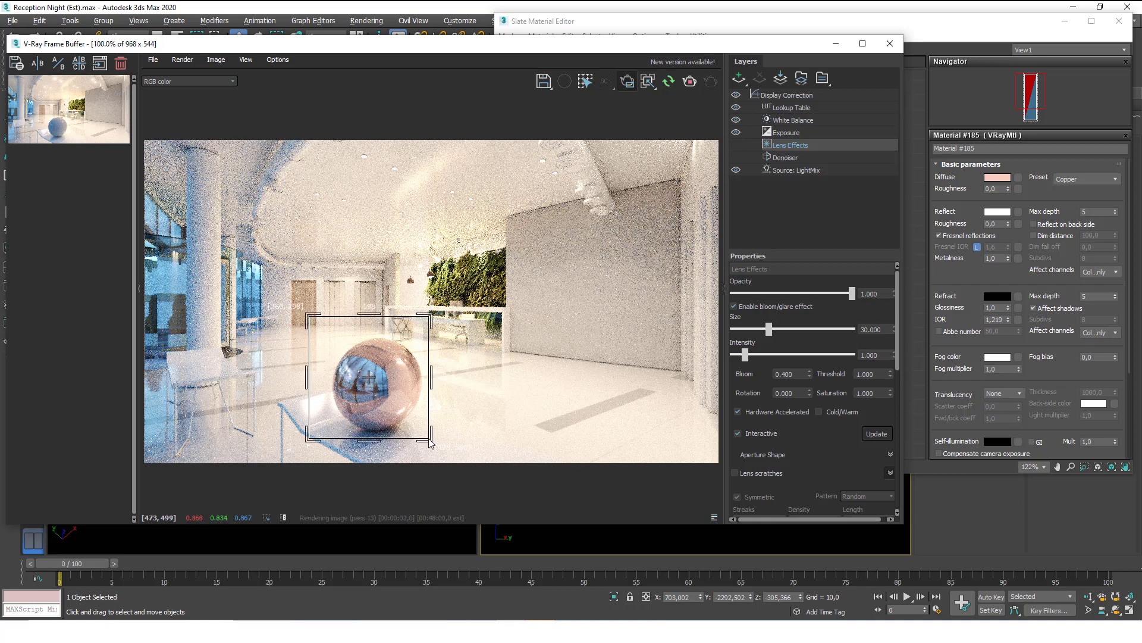
drag(432, 442, 440, 450)
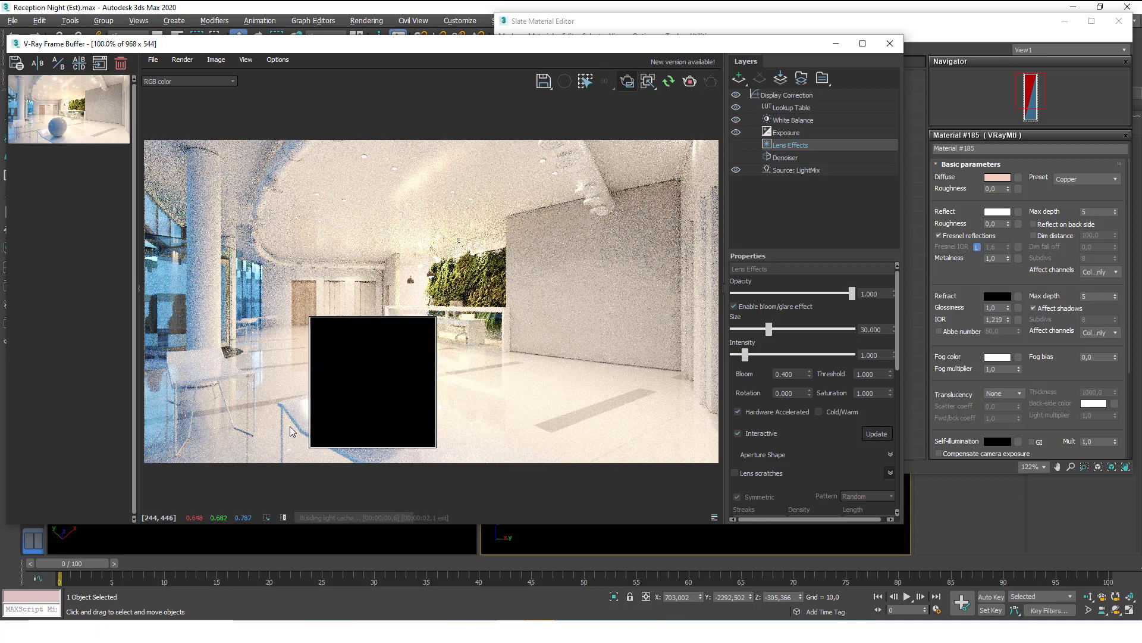
drag(309, 316, 312, 318)
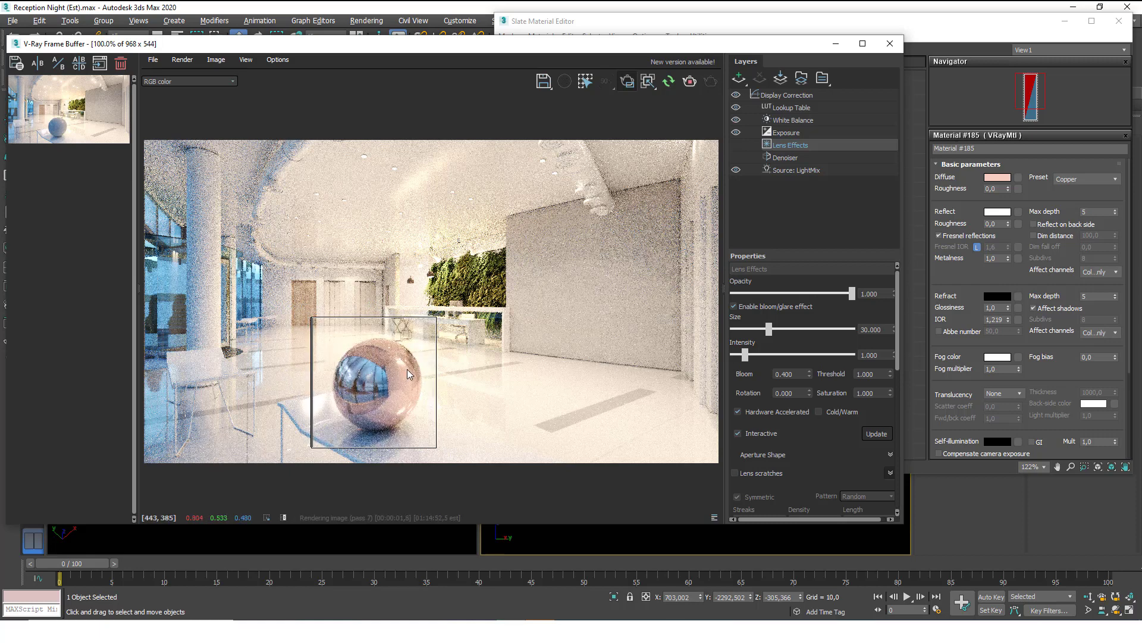
scroll(402, 395, down, 1)
scroll(398, 380, up, 1)
middle_drag(437, 360, 487, 317)
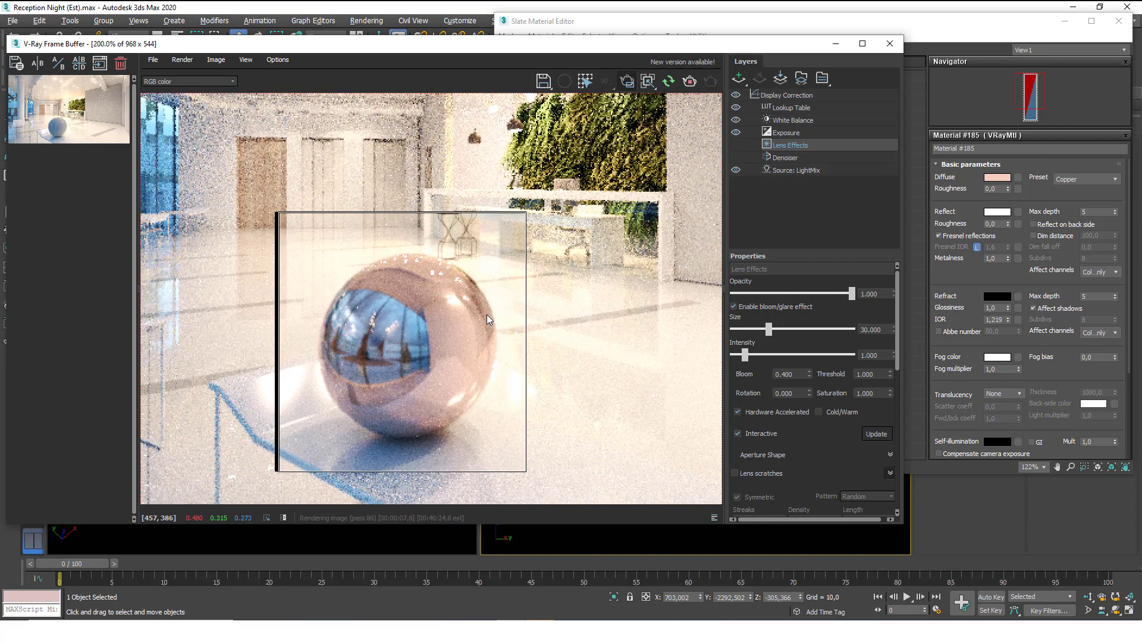
click(1075, 171)
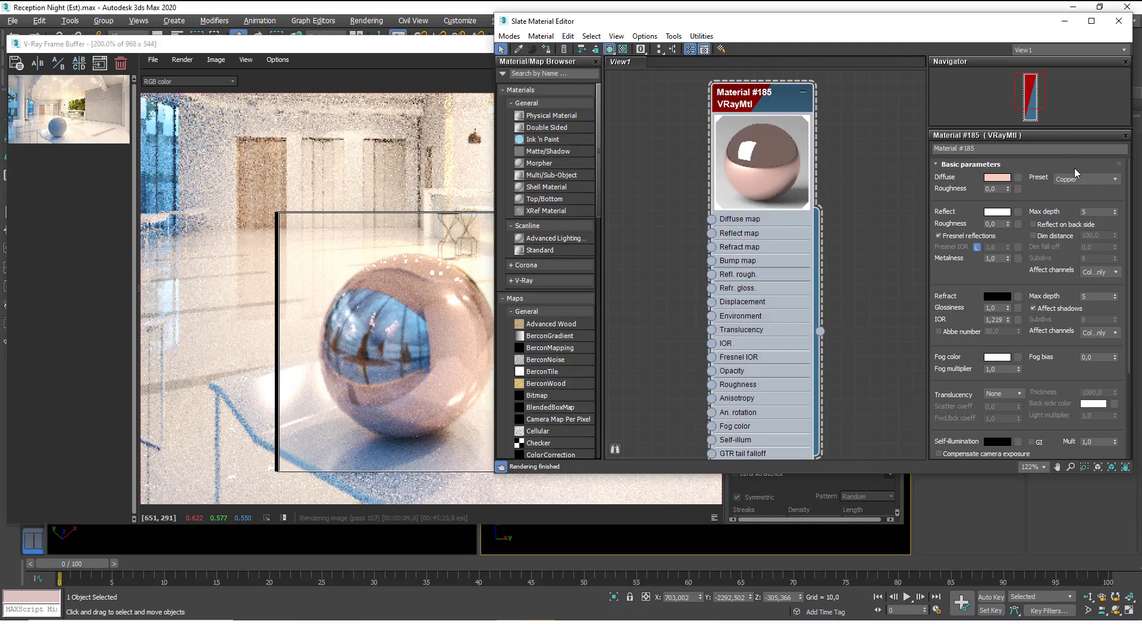
Try the Gold preset, then switch the material to Gold (Rough) with roughness 0,15.
click(1082, 176)
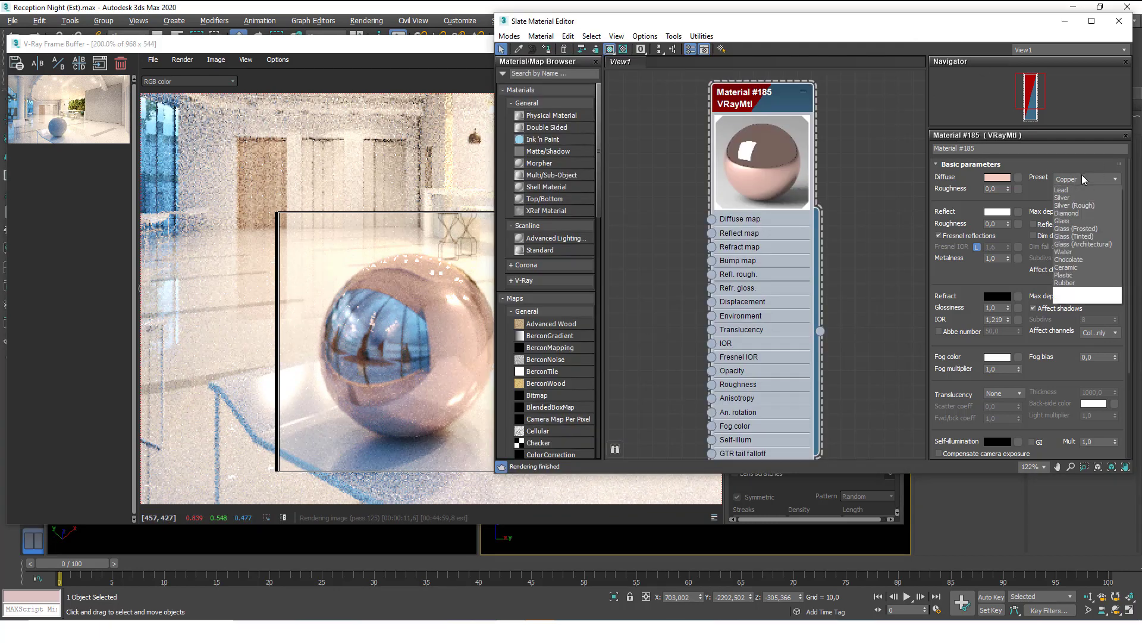
click(1076, 244)
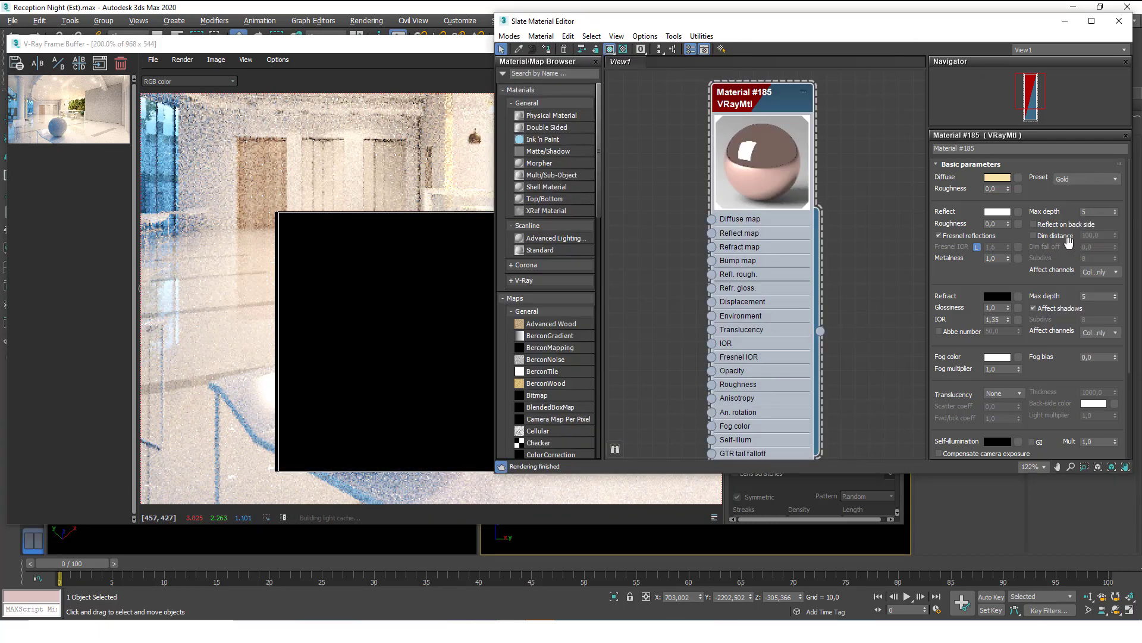
click(1091, 180)
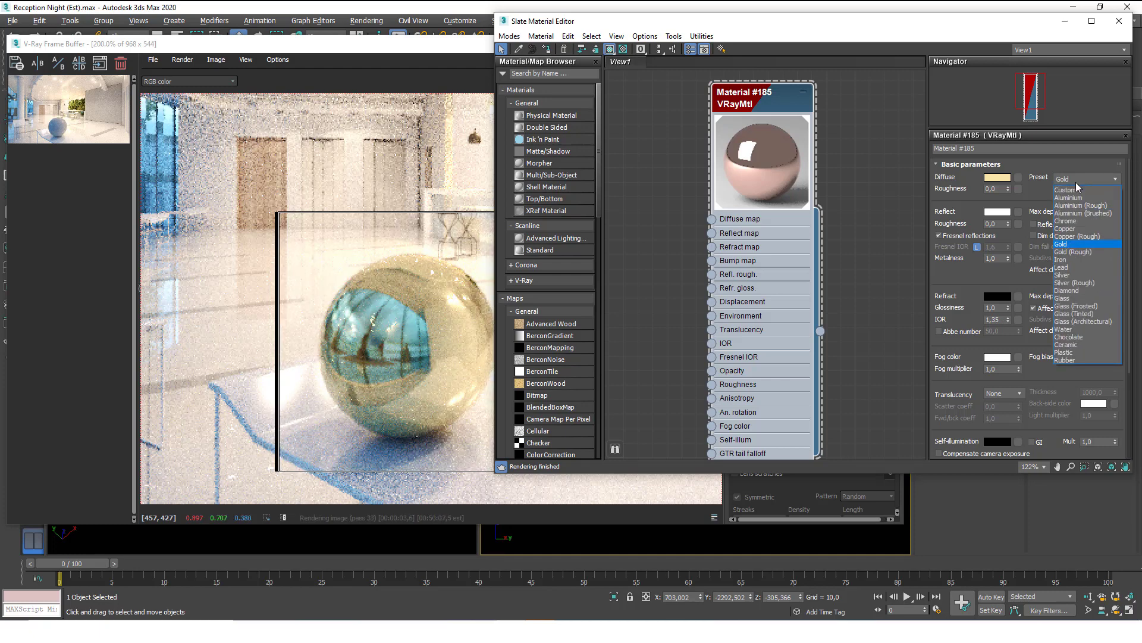
click(1071, 251)
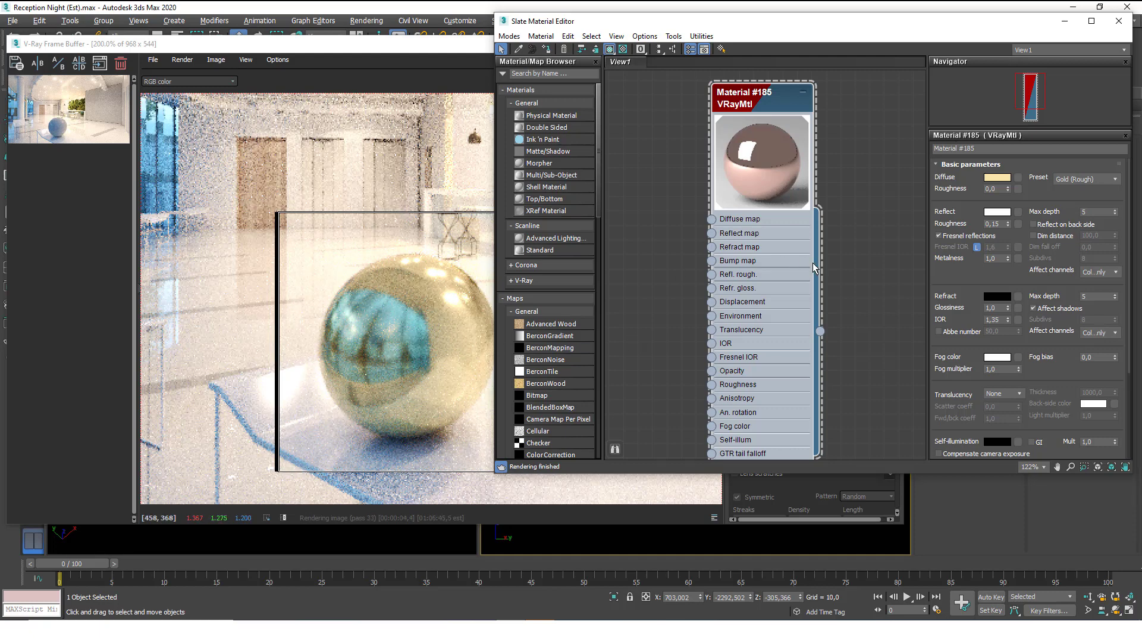
click(449, 71)
Resize the frame buffer, reopen the Slate Material Editor, and reveal the scene viewport.
scroll(400, 232, down, 1)
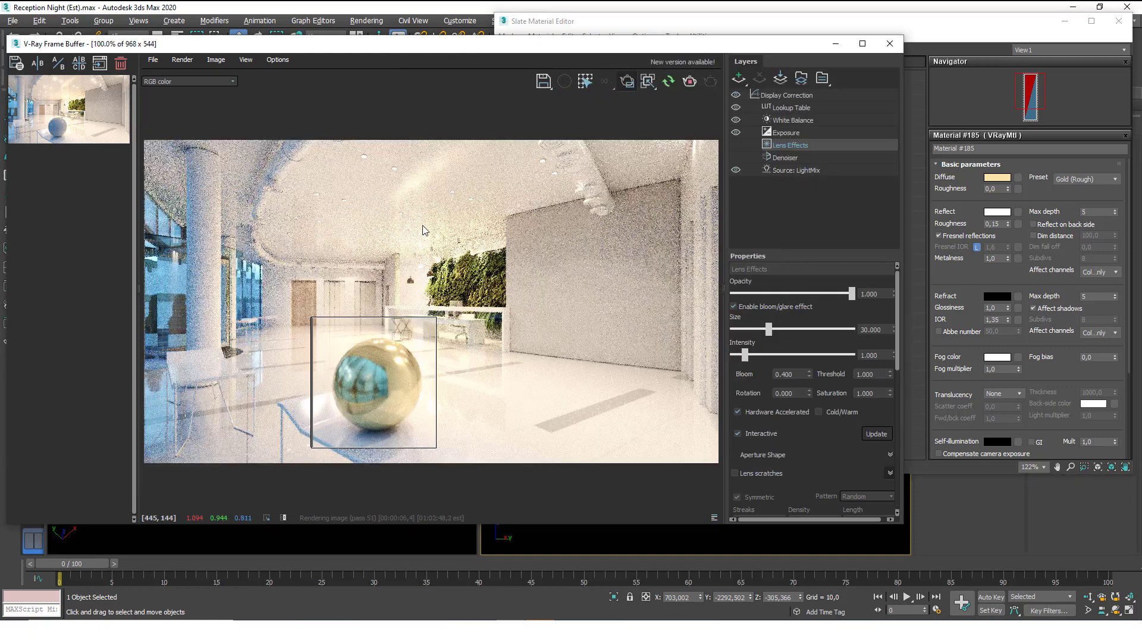
scroll(366, 391, up, 1)
middle_drag(366, 390, 369, 369)
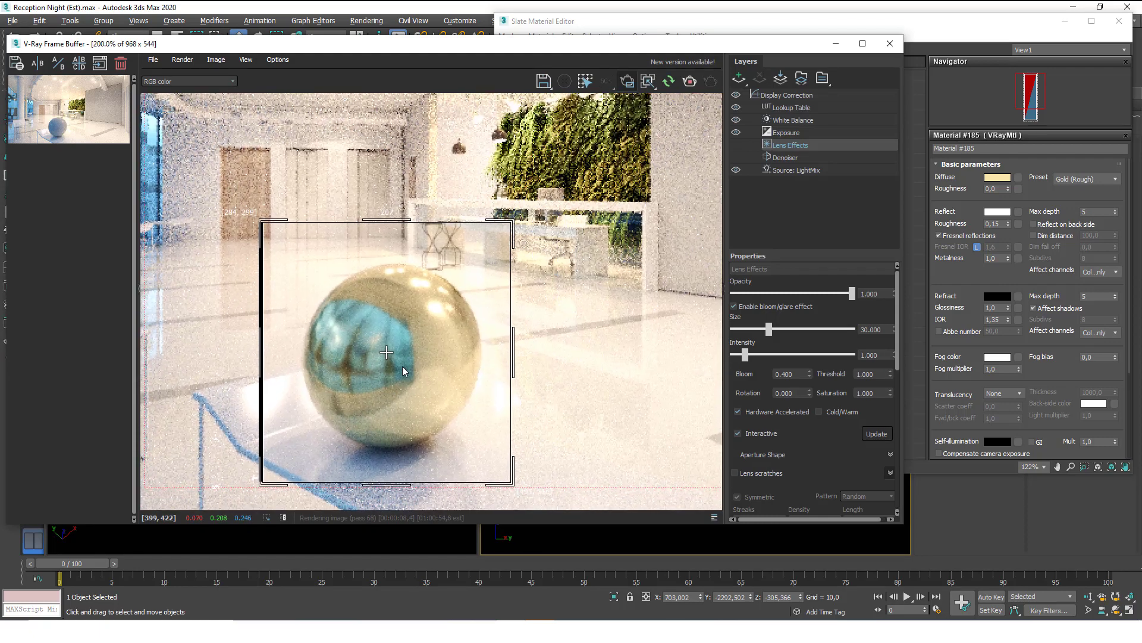
drag(905, 528, 1055, 613)
drag(447, 39, 439, 20)
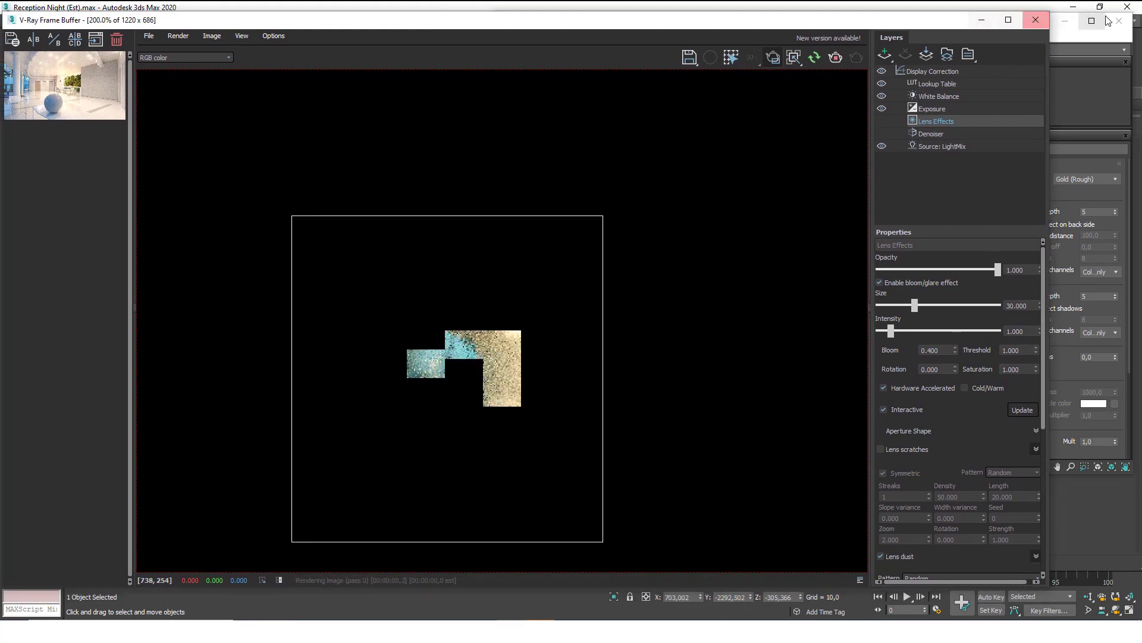
click(1067, 38)
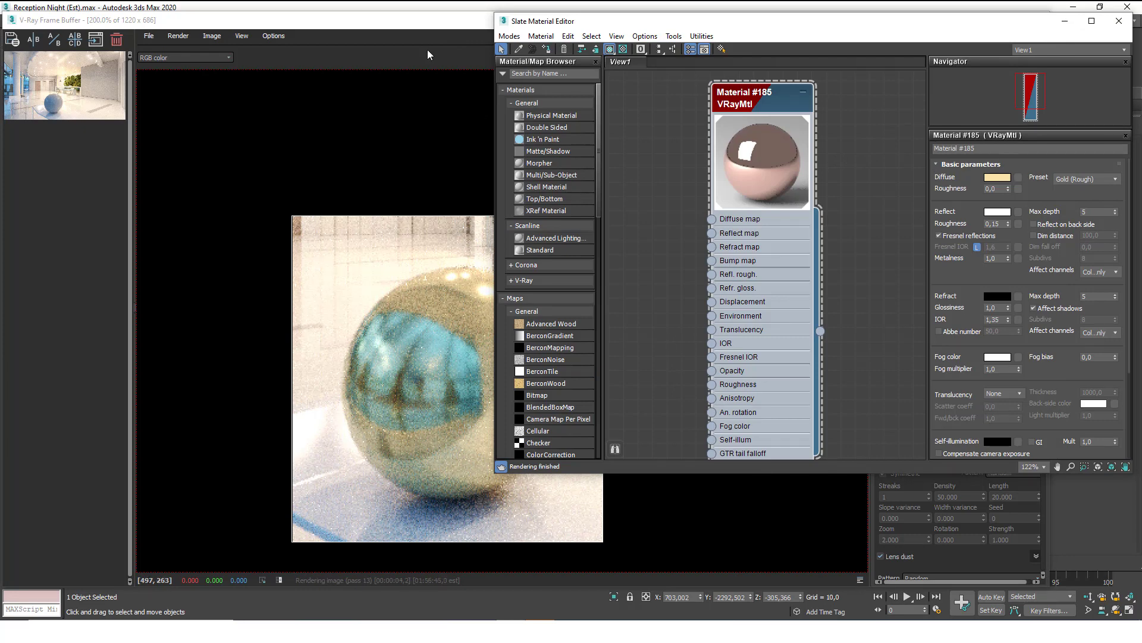
drag(426, 24, 435, 160)
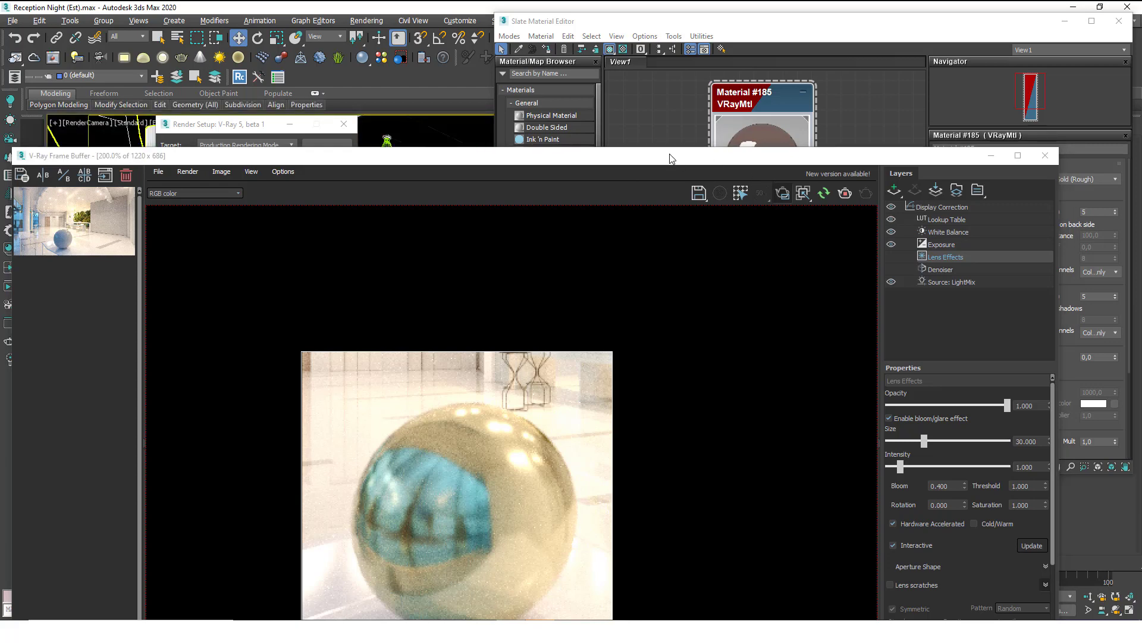
drag(673, 160, 680, 200)
Select RenderCamera through the viewport's Select Camera option and show its VRayPhysicalCamera parameters.
click(333, 125)
click(289, 124)
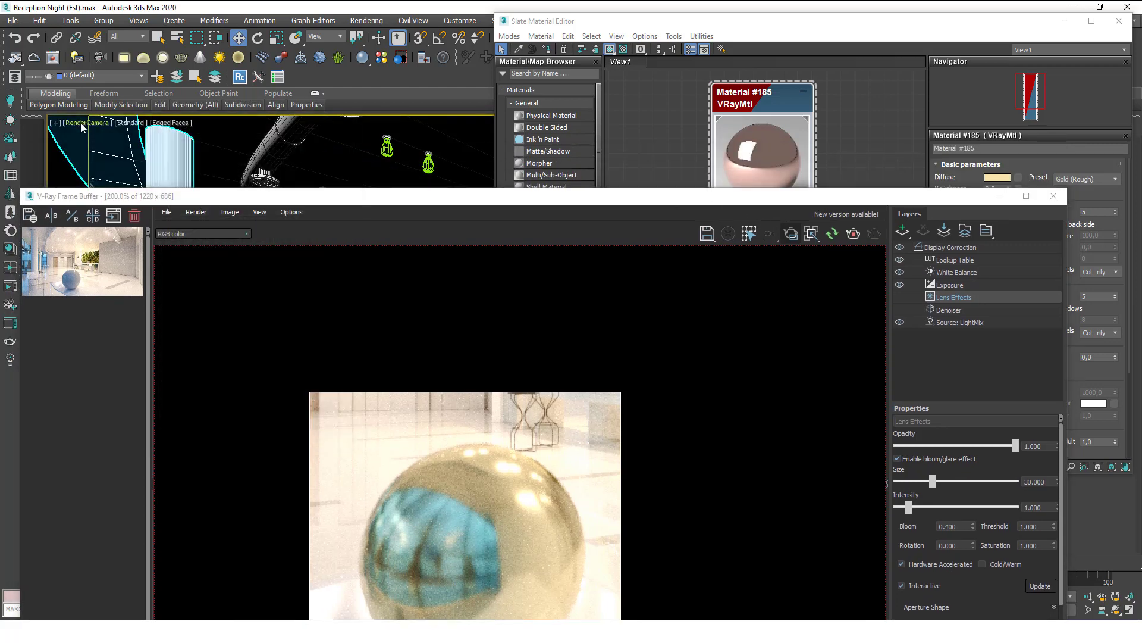
click(87, 122)
click(122, 347)
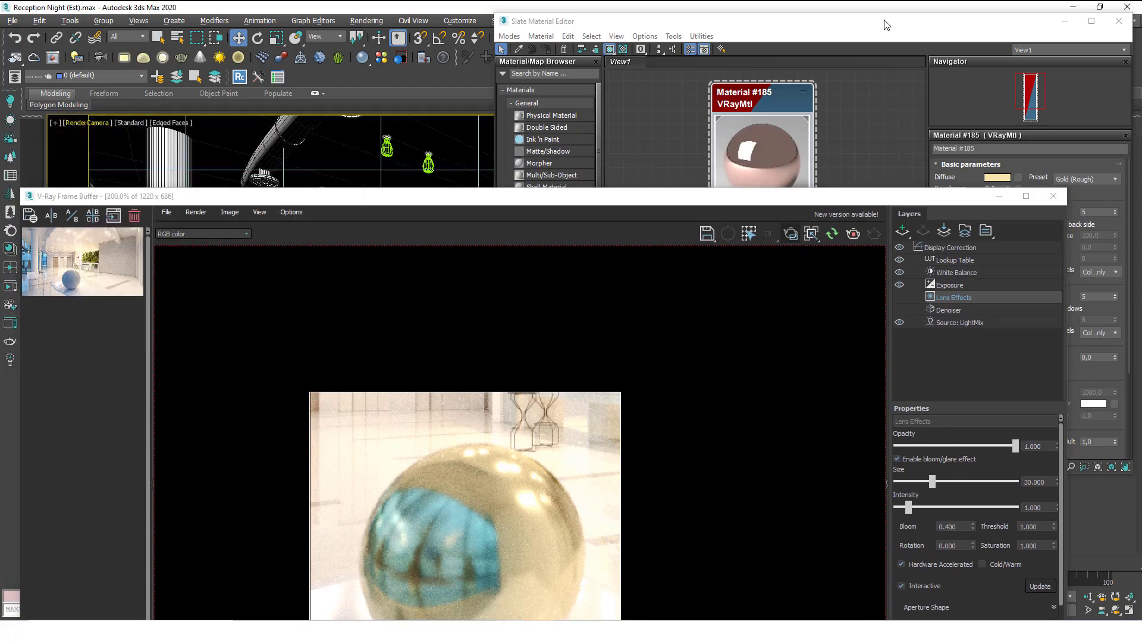
drag(887, 23, 410, 74)
drag(958, 199, 883, 107)
drag(810, 106, 558, 98)
click(944, 127)
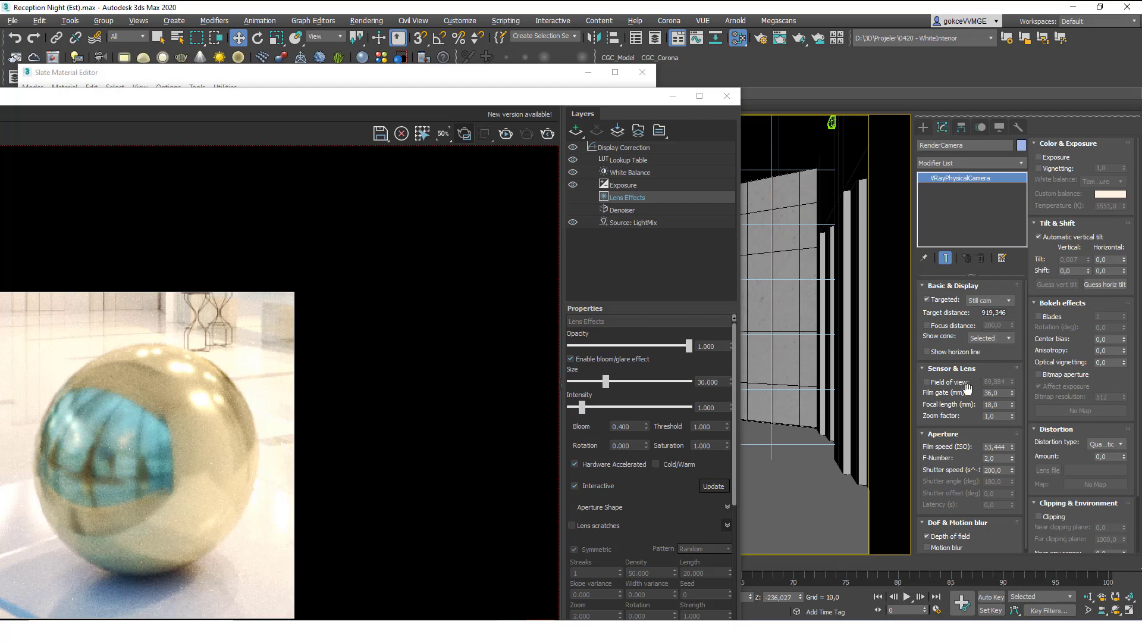
Turn off depth of field on RenderCamera and re-render the gold sphere.
drag(1049, 190, 1046, 160)
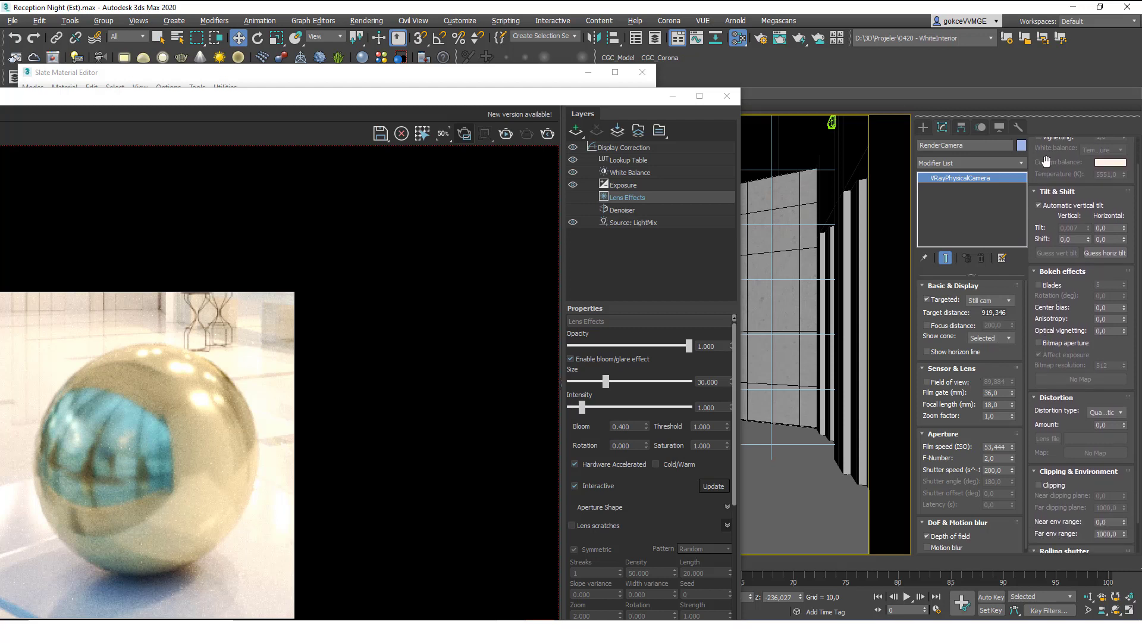
click(951, 540)
drag(580, 94, 727, 44)
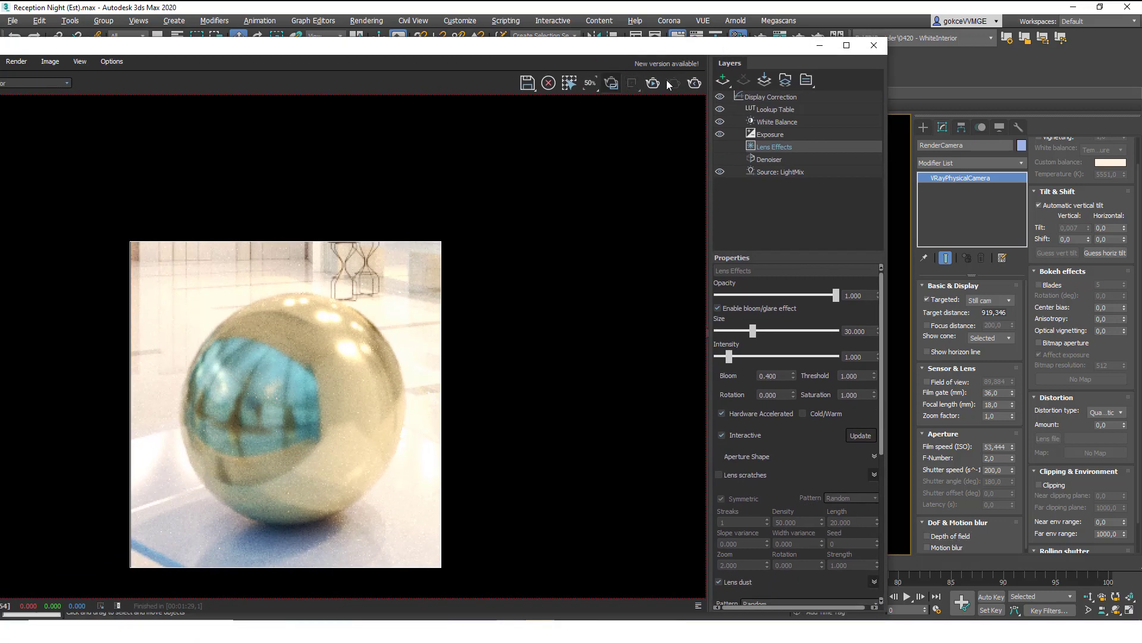
key(shift+q)
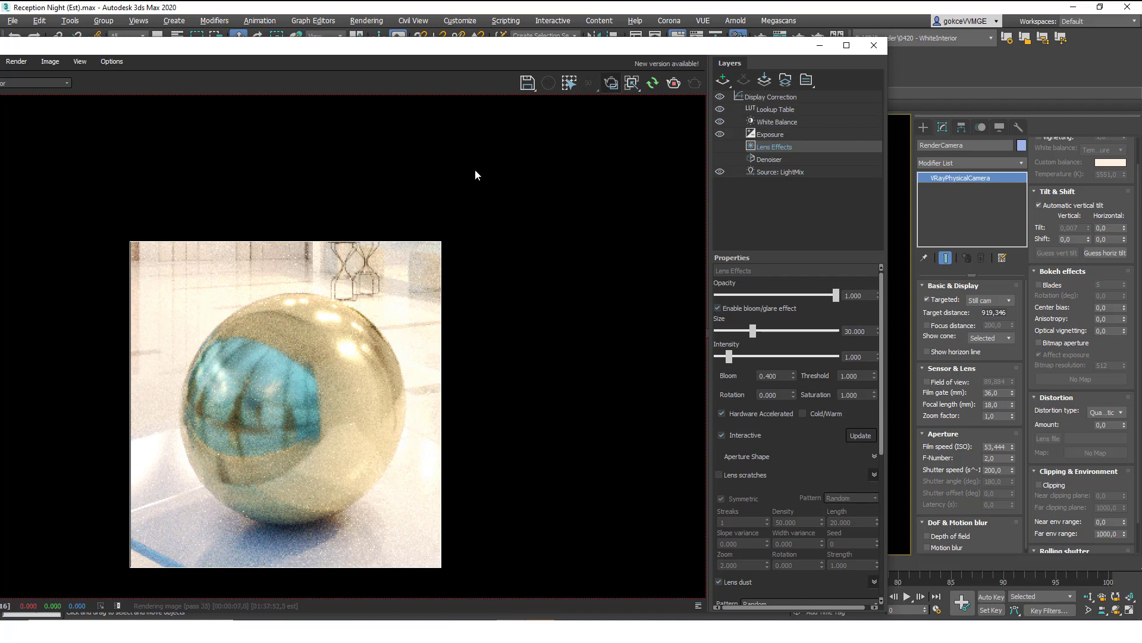
drag(597, 52, 764, 89)
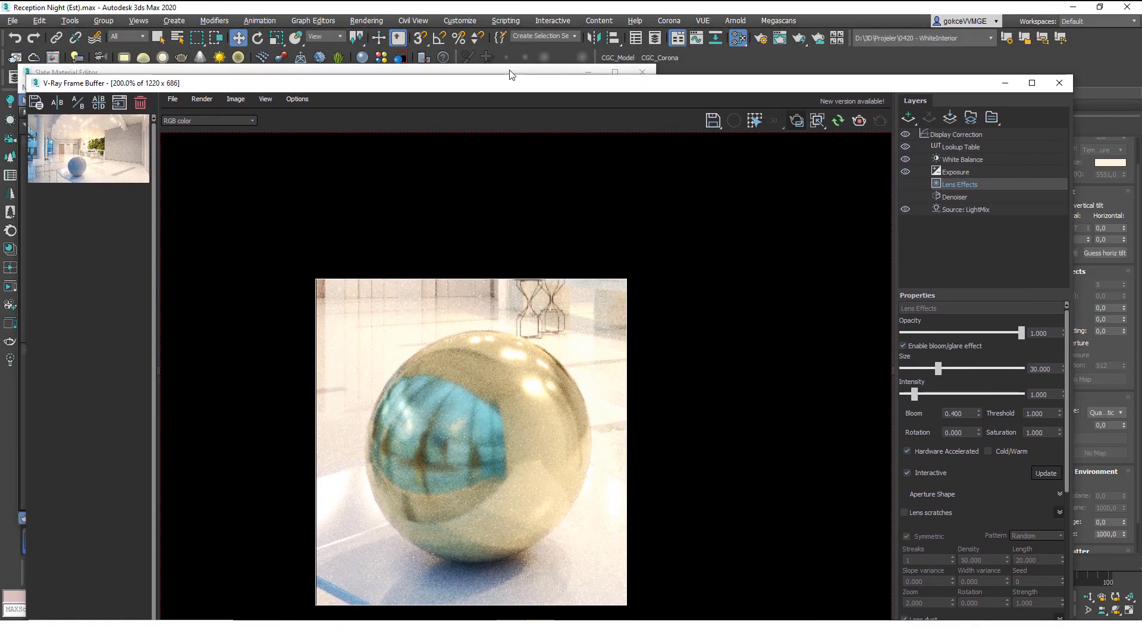
drag(566, 69, 994, 38)
Apply the Rubber preset, check the render, then set the preset label back to Custom.
drag(425, 84, 357, 57)
click(1043, 200)
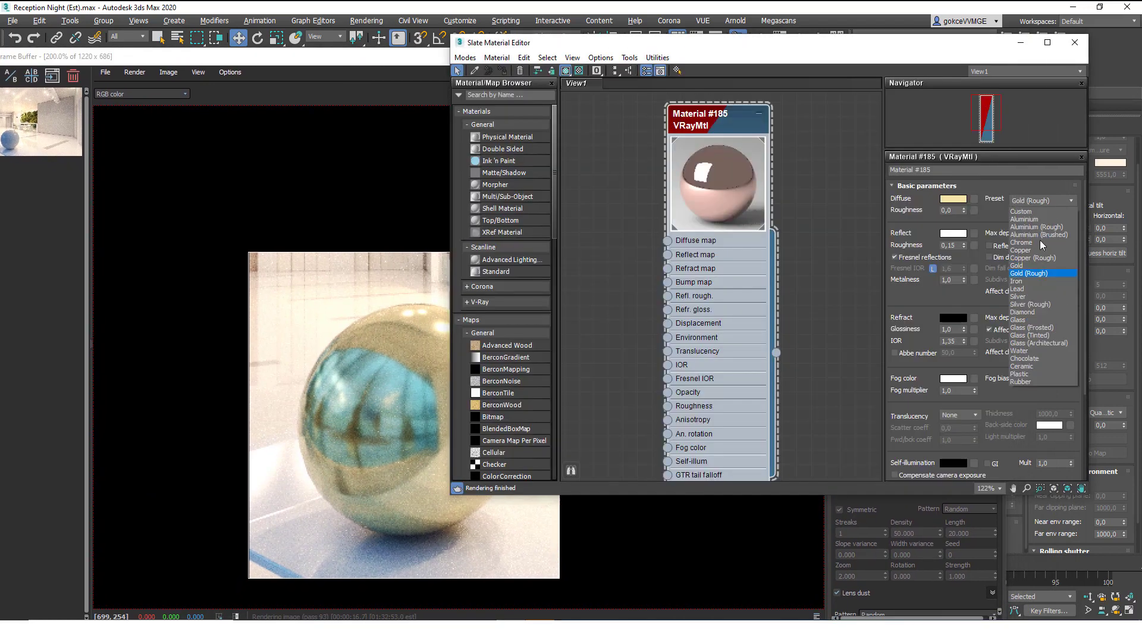
click(1035, 381)
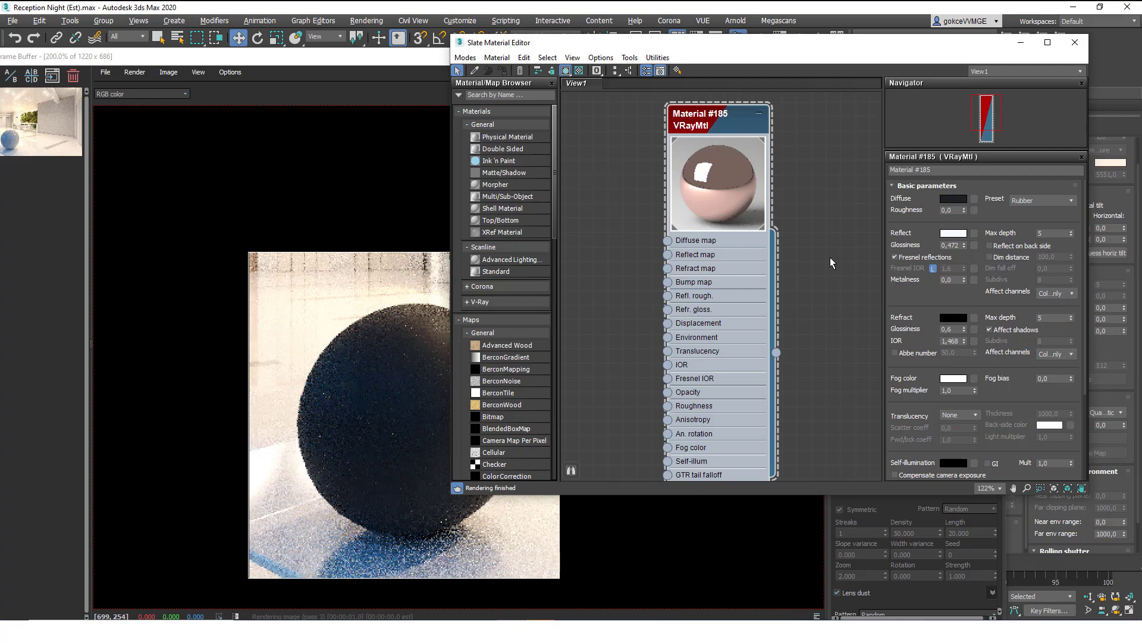
drag(517, 45, 563, 17)
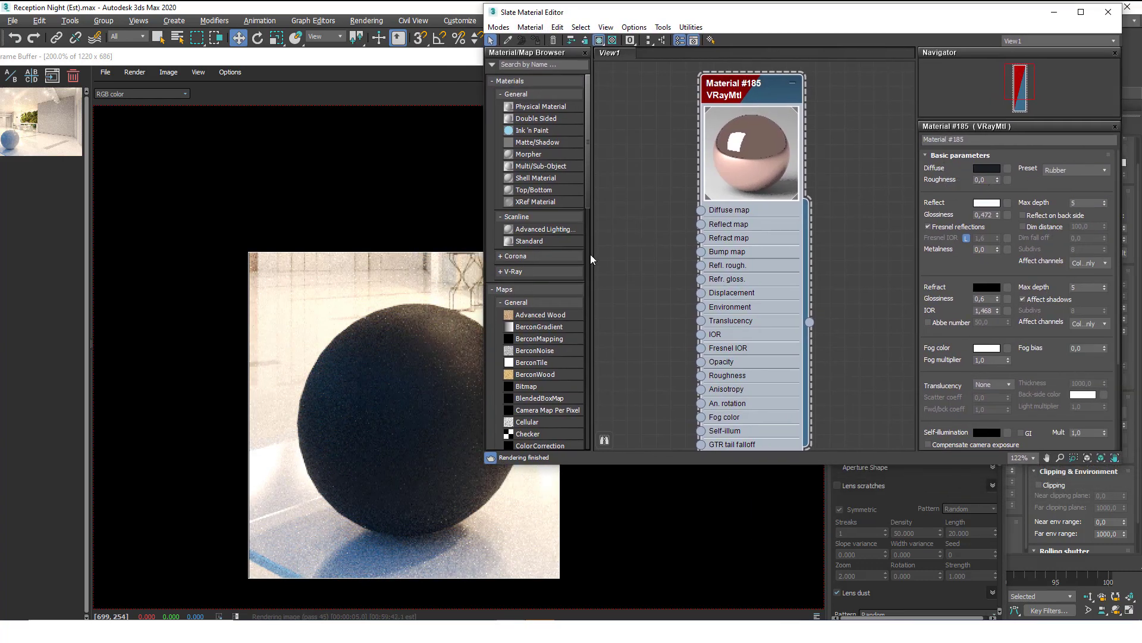
drag(408, 63, 382, 51)
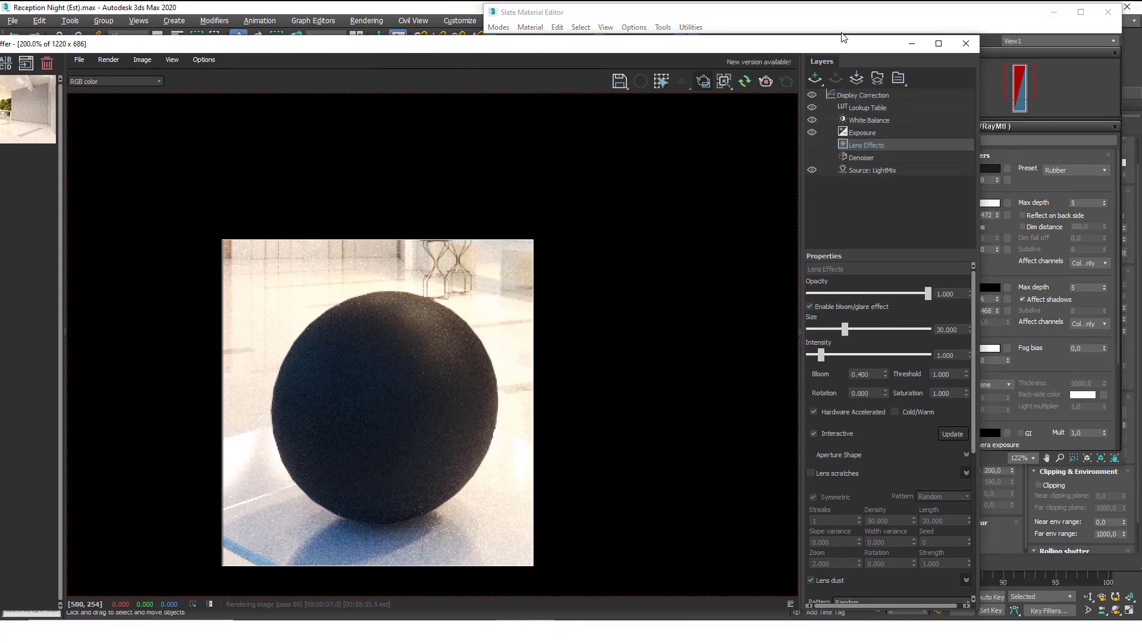
click(839, 17)
click(1068, 167)
click(1063, 180)
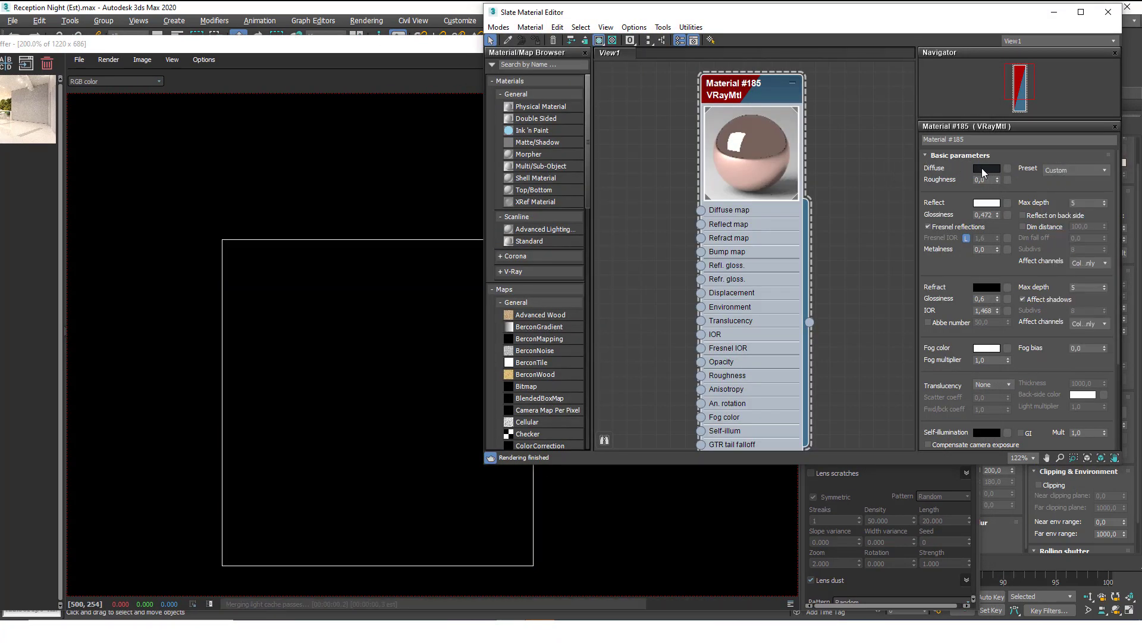
Create a new VRayMtl node, Material #186, in the Slate editor's View1.
middle_drag(778, 279, 674, 258)
right_click(781, 201)
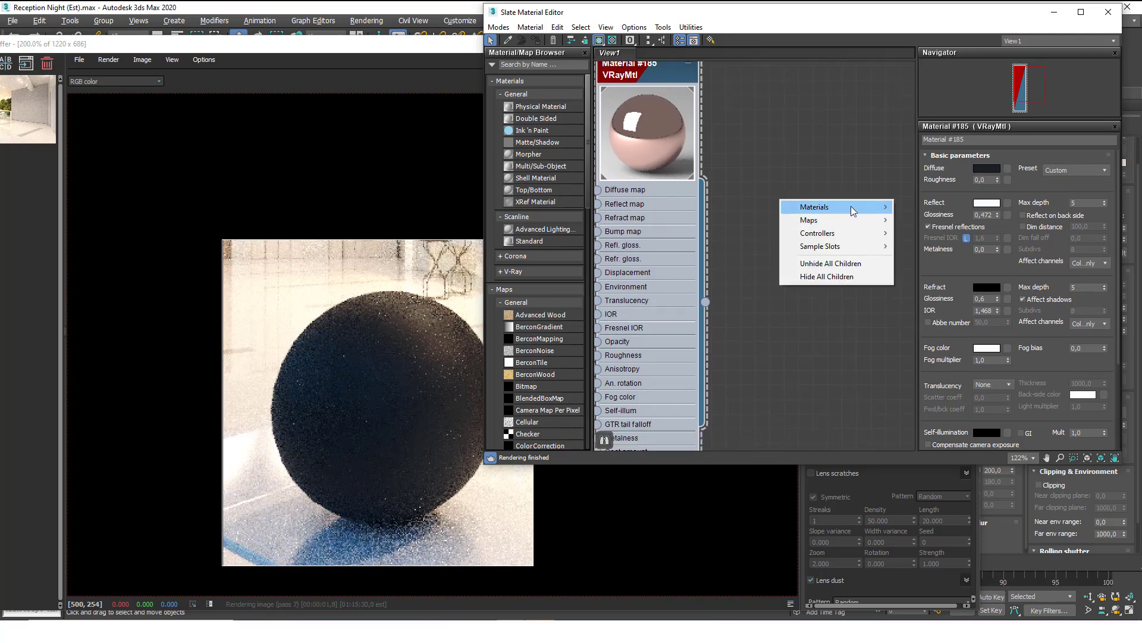
mouse_move(850, 206)
mouse_move(931, 246)
click(994, 400)
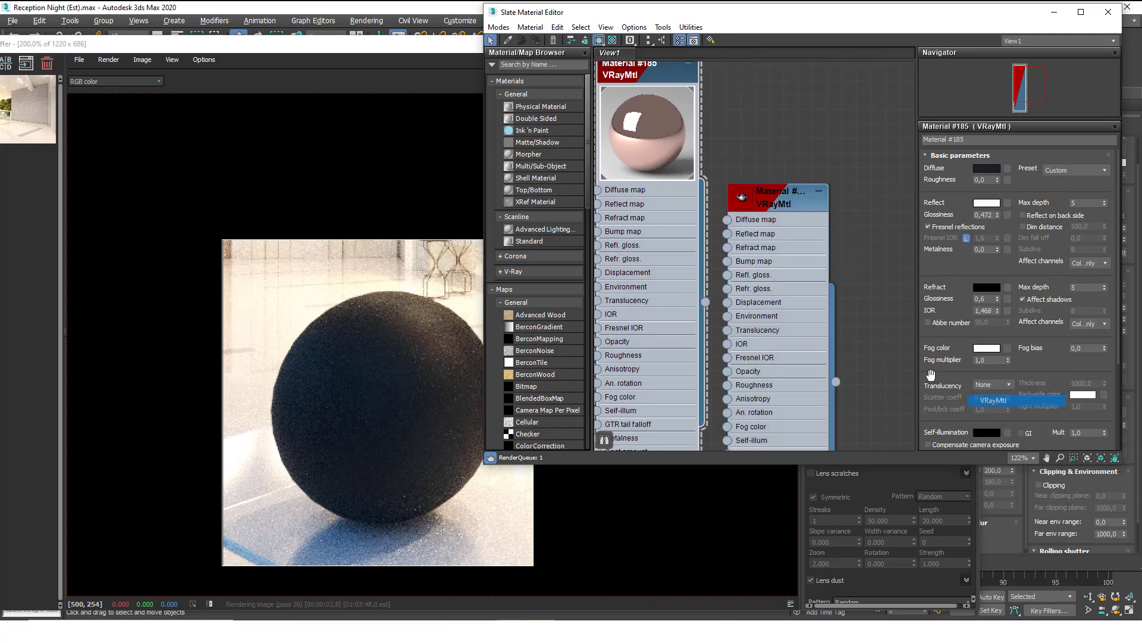
drag(833, 209, 845, 196)
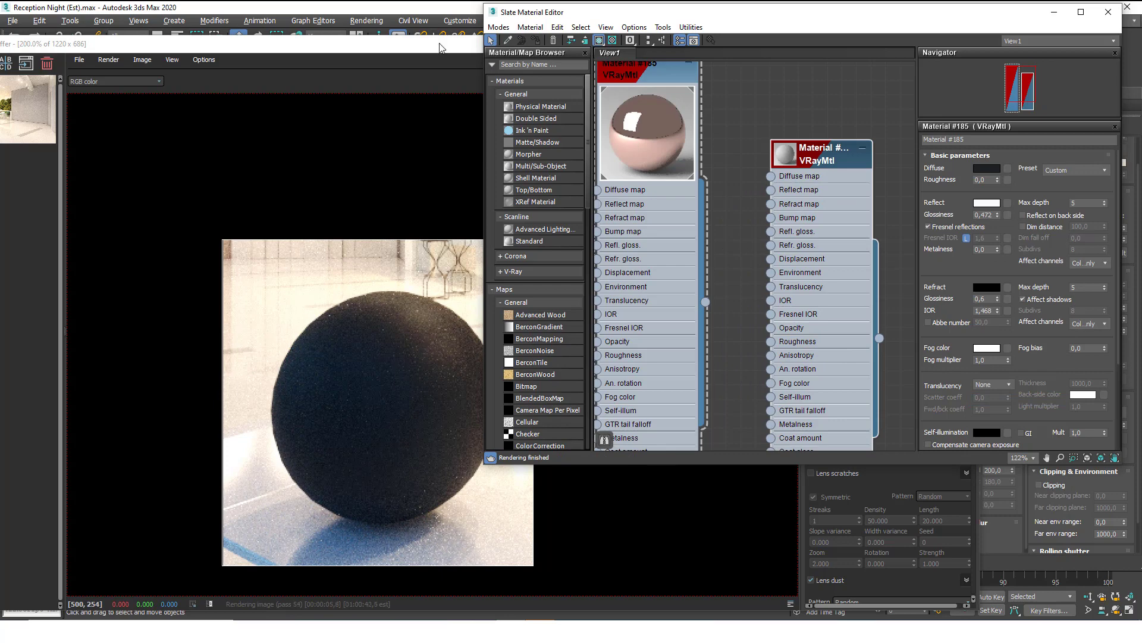
Select the sphere from the frame buffer and assign Material #186 to it.
right_click(393, 361)
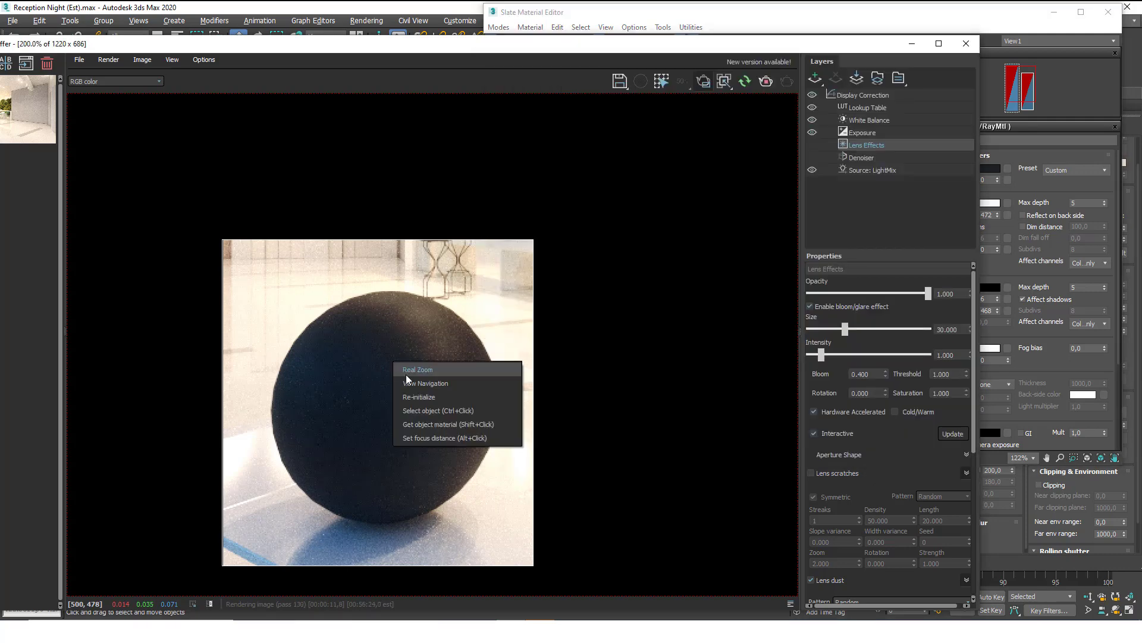
click(409, 412)
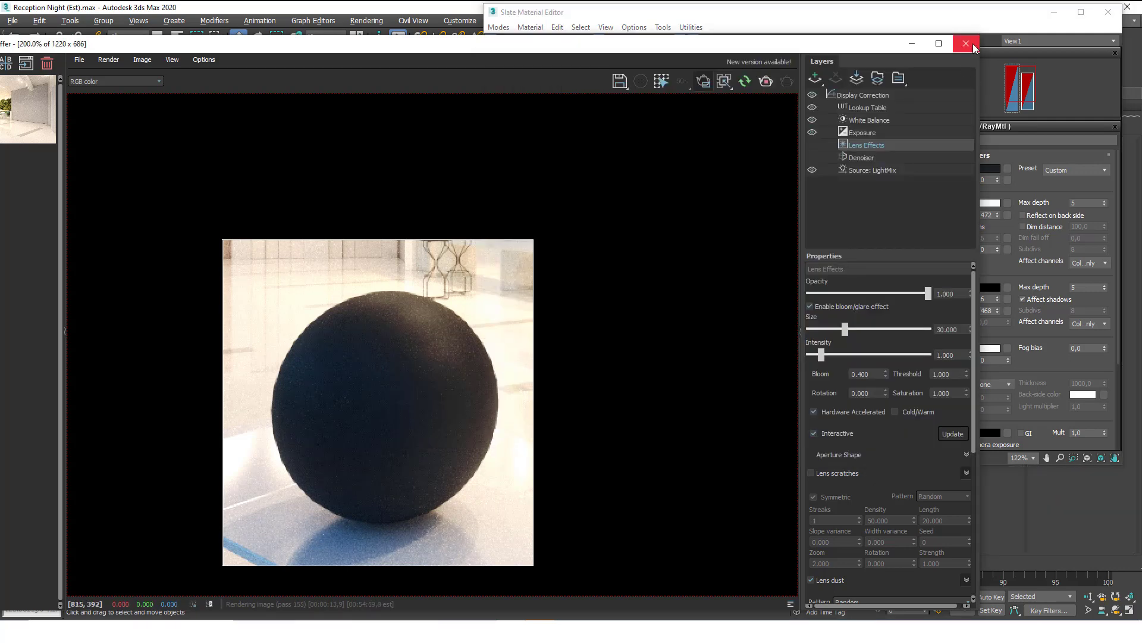
click(991, 45)
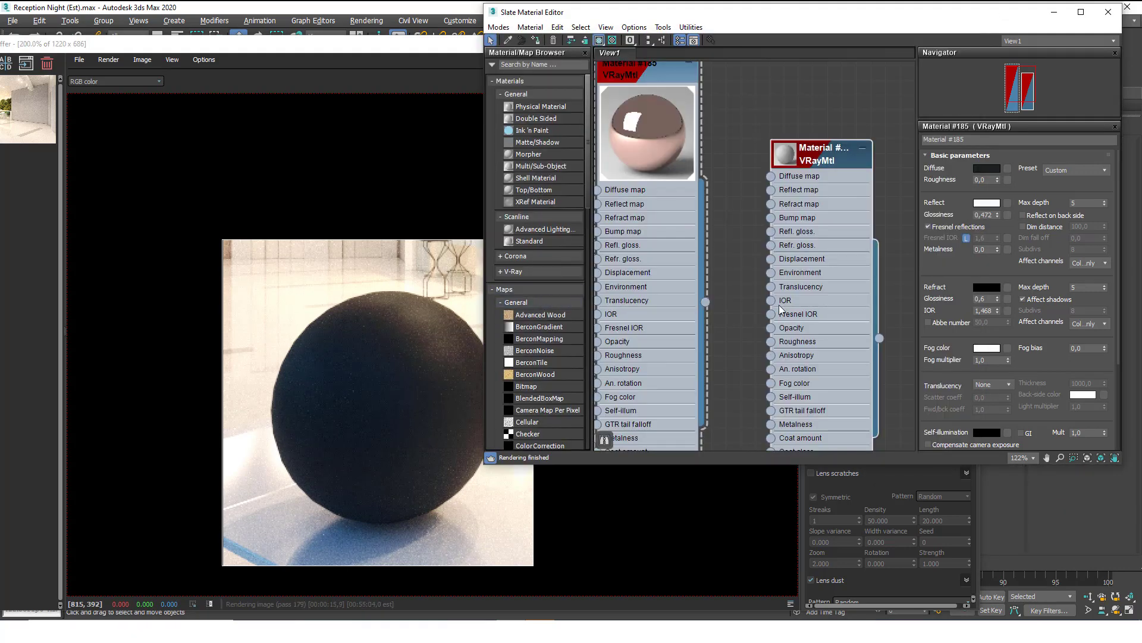
click(535, 40)
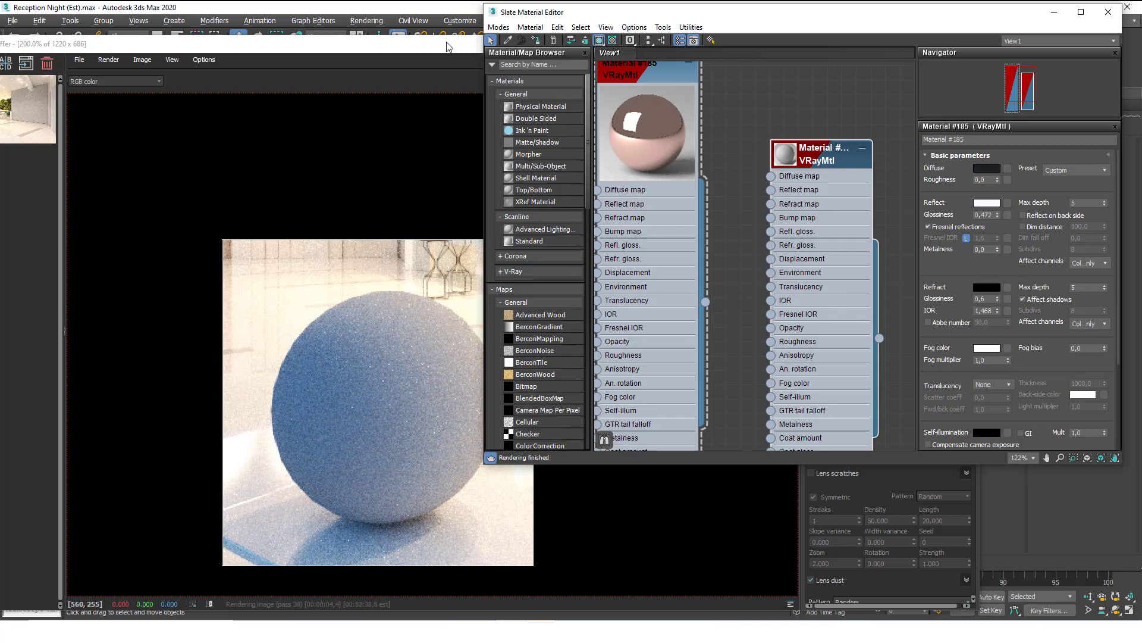
Check the pale grey sphere render and move Material #186 right in the node view.
drag(449, 47, 380, 18)
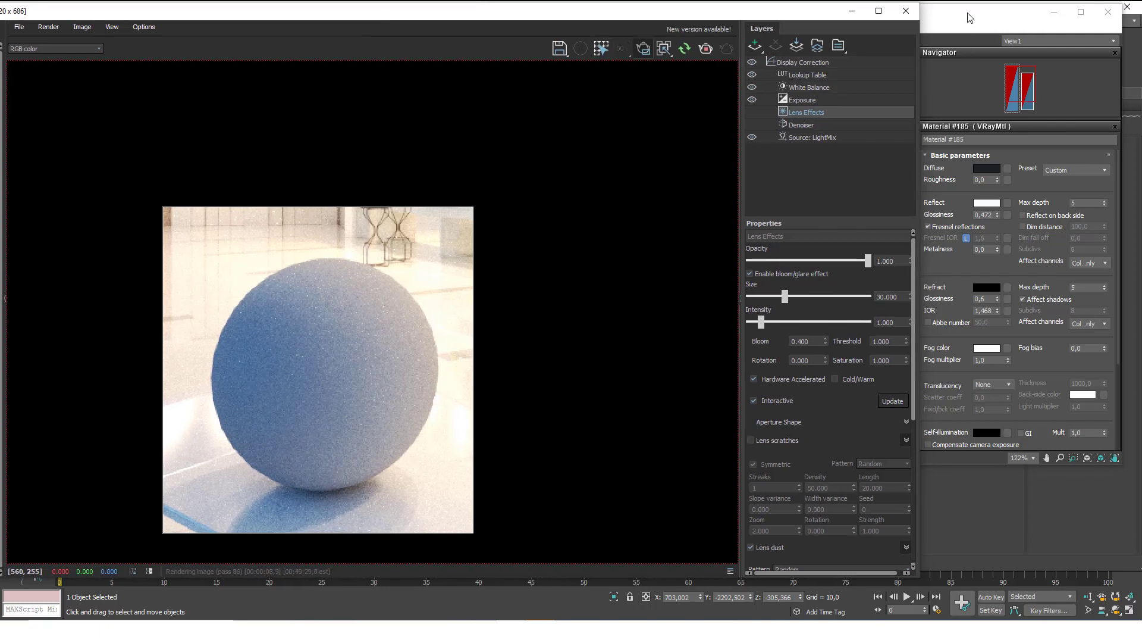
click(971, 18)
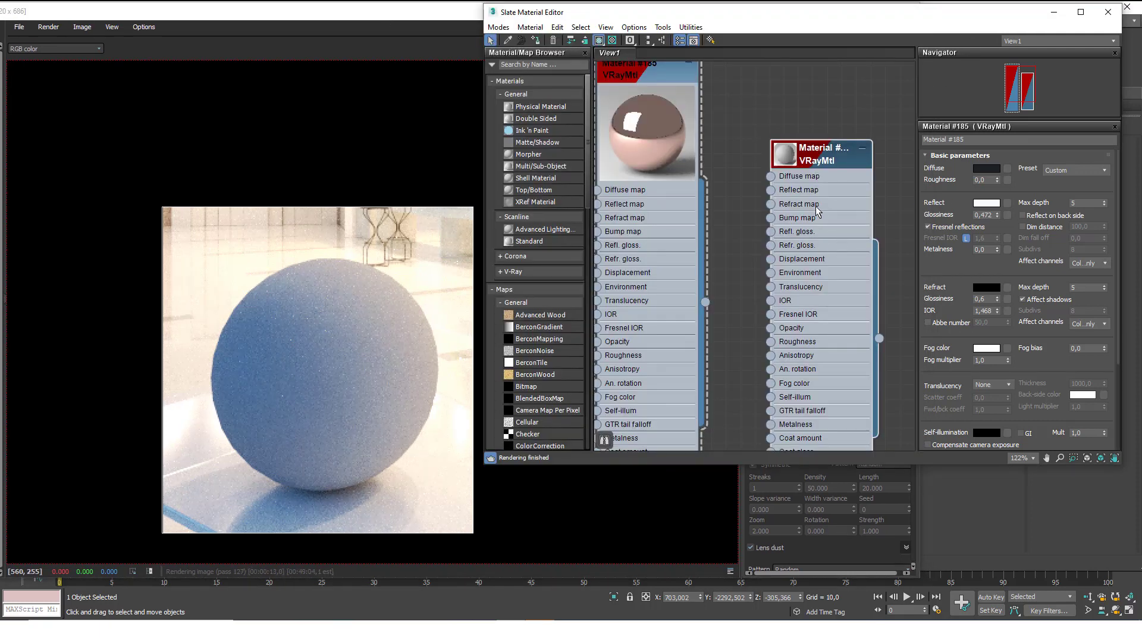
scroll(960, 352, down, 5)
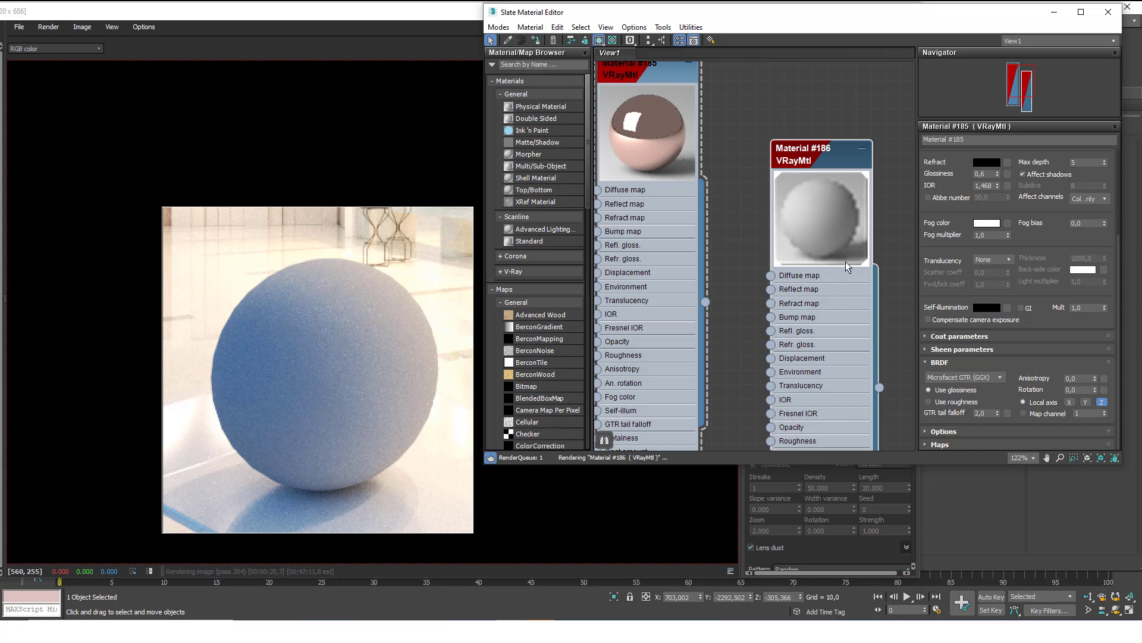
middle_drag(792, 251, 745, 245)
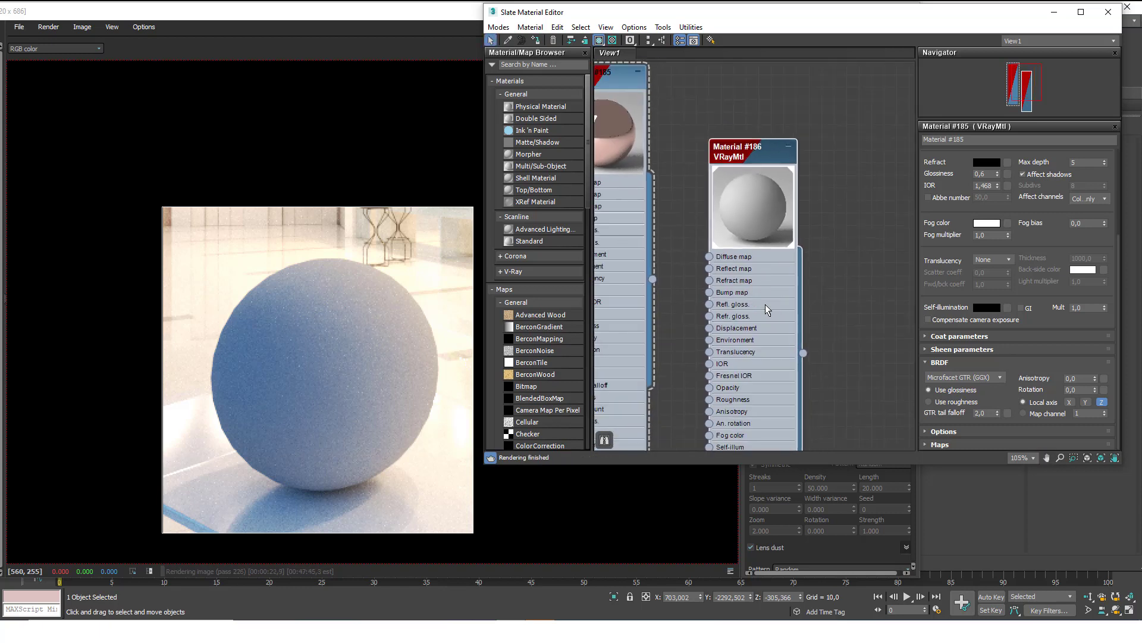
drag(765, 304, 852, 258)
scroll(902, 311, down, 2)
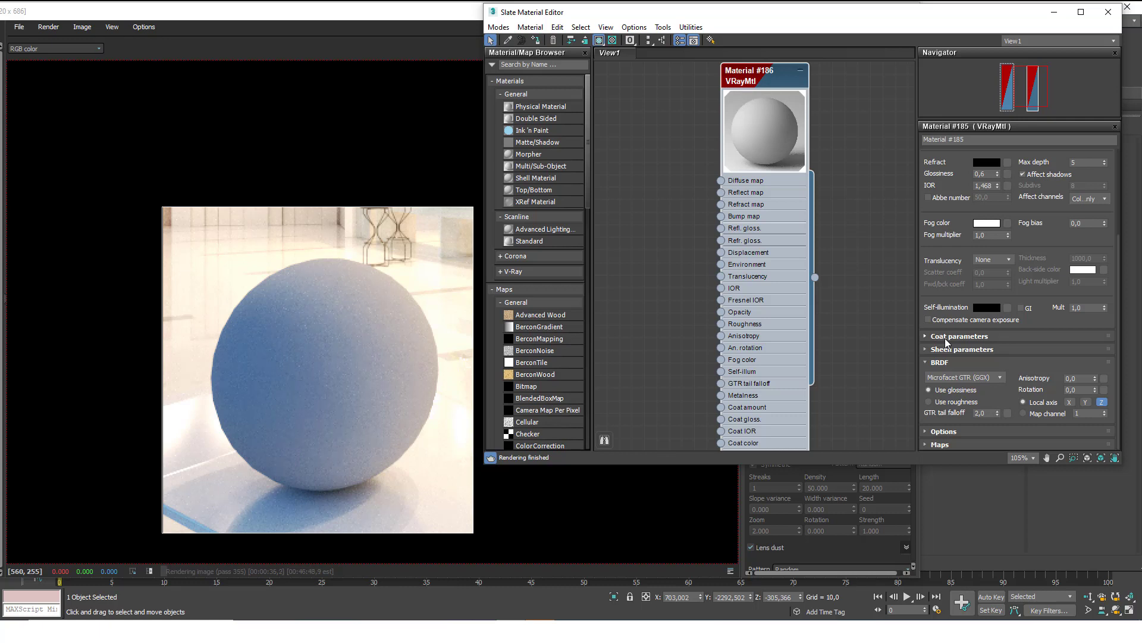
click(948, 337)
drag(998, 347, 997, 320)
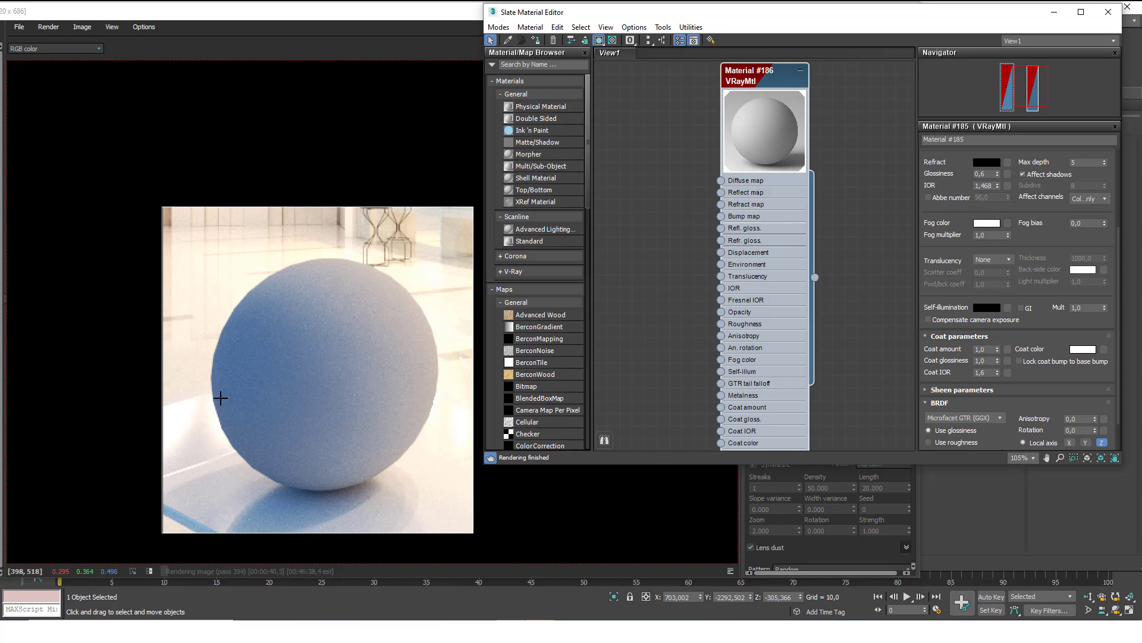
click(364, 22)
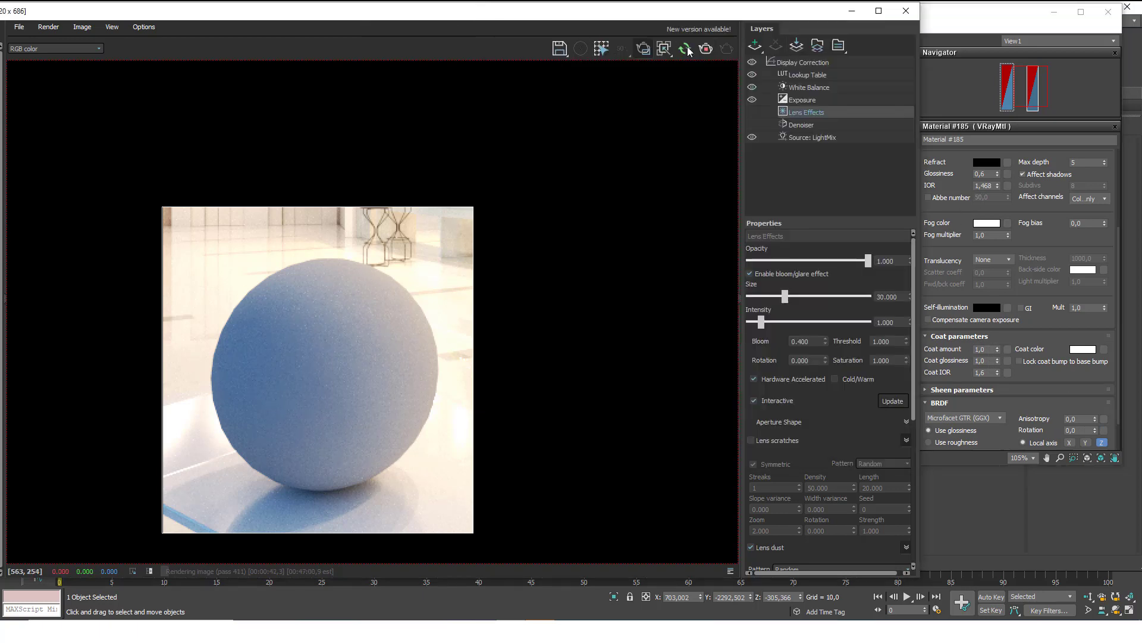
key(m)
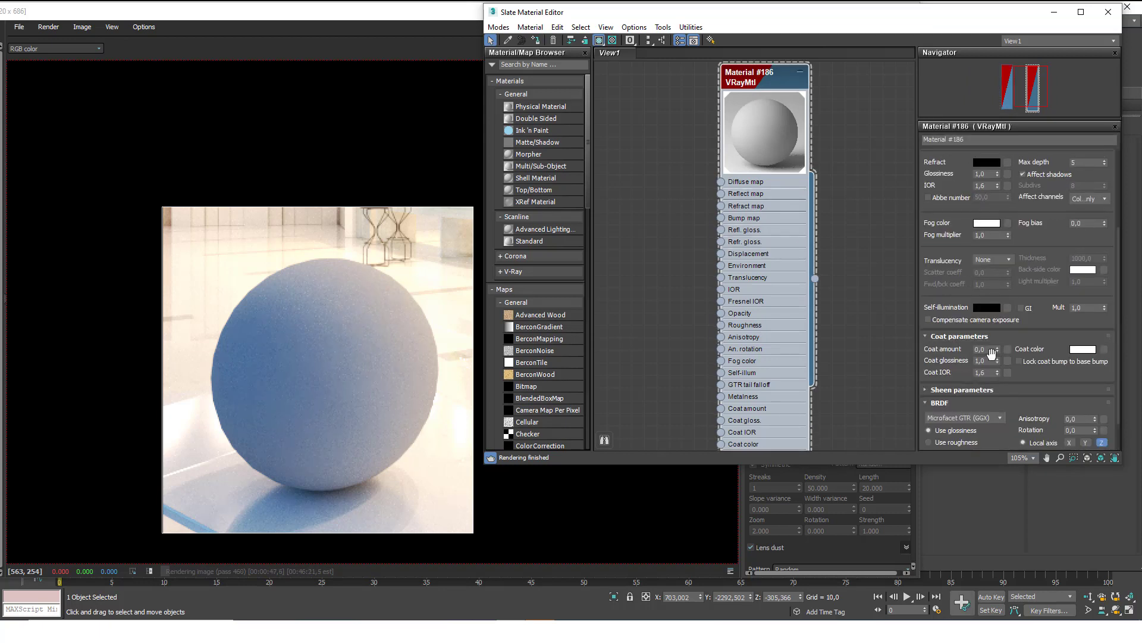
drag(997, 350, 998, 333)
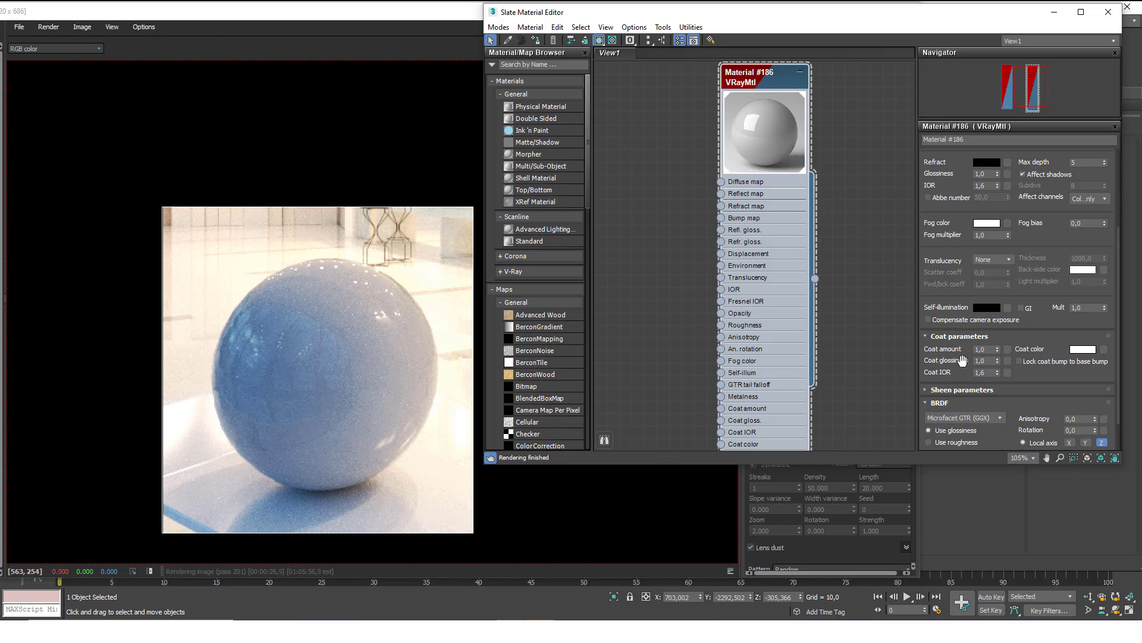
scroll(984, 357, down, 1)
scroll(772, 292, down, 2)
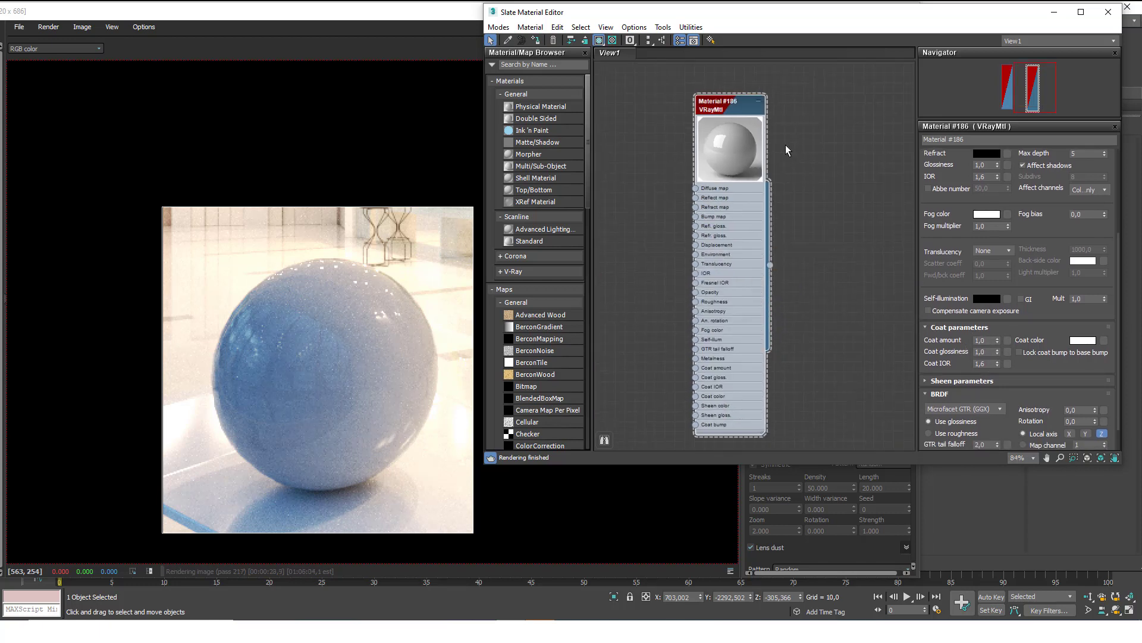
scroll(774, 241, down, 3)
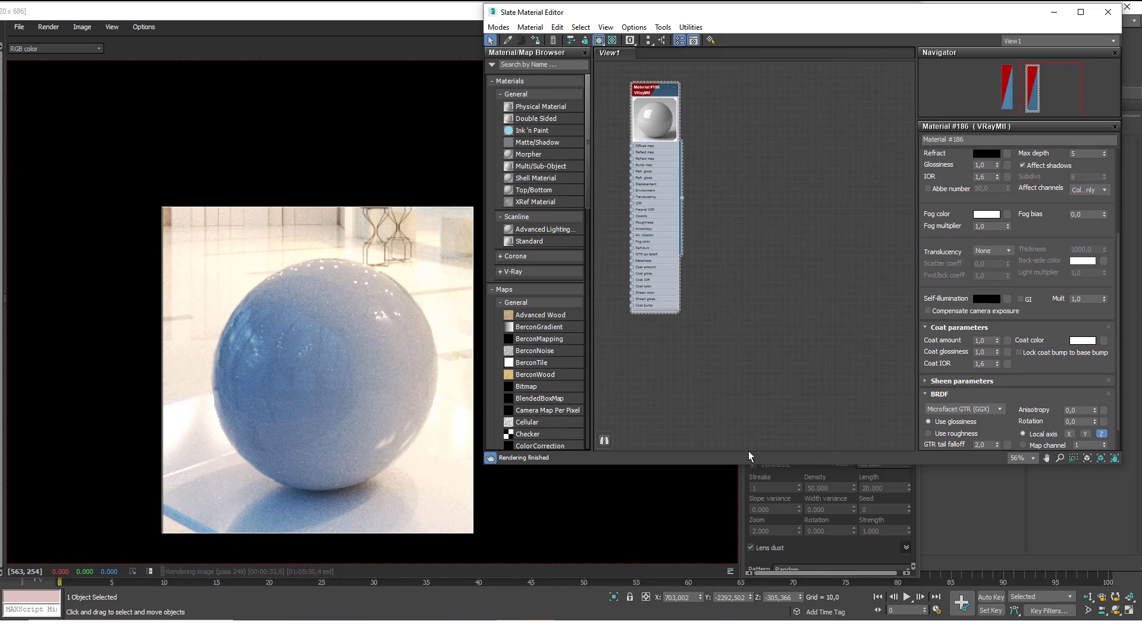
middle_drag(729, 404, 739, 299)
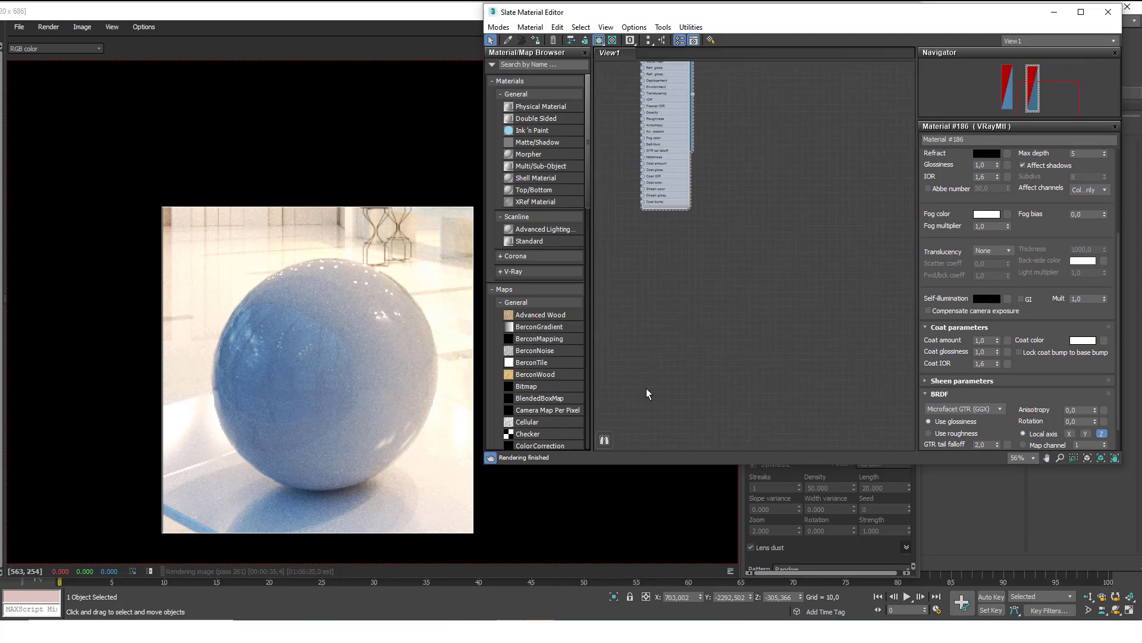
scroll(723, 233, down, 1)
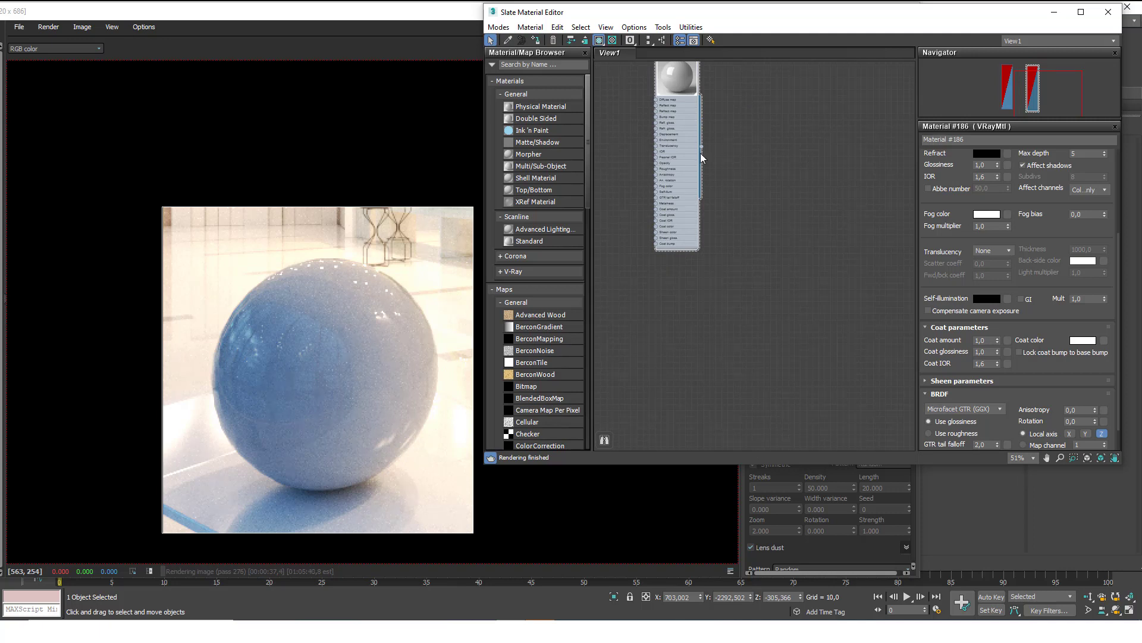
scroll(670, 126, up, 2)
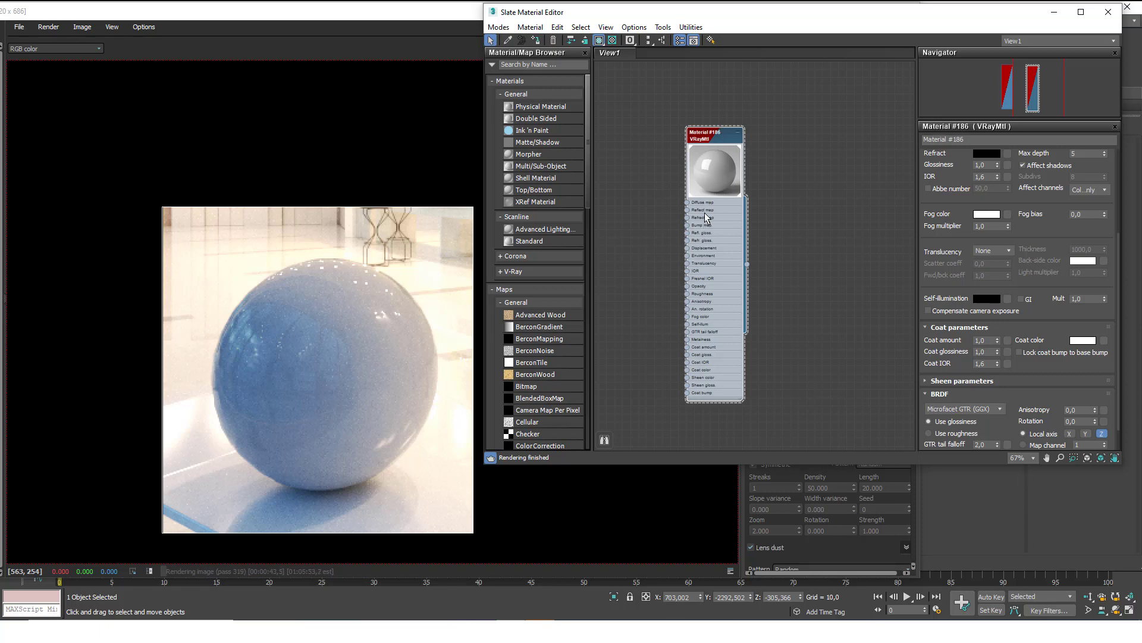
scroll(713, 244, up, 2)
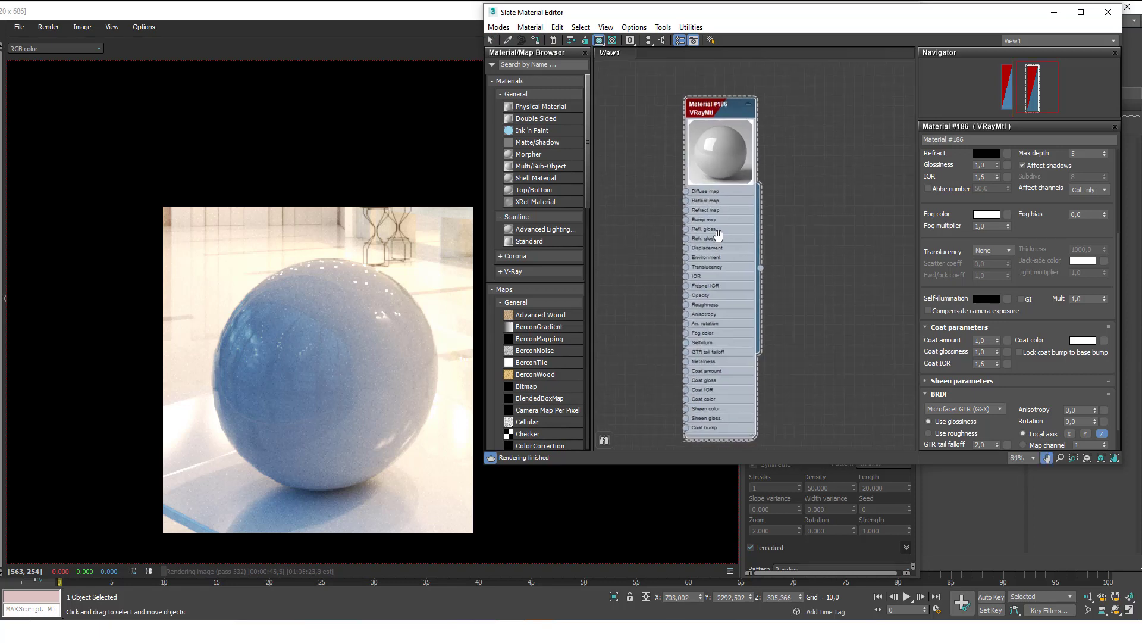
scroll(952, 351, down, 1)
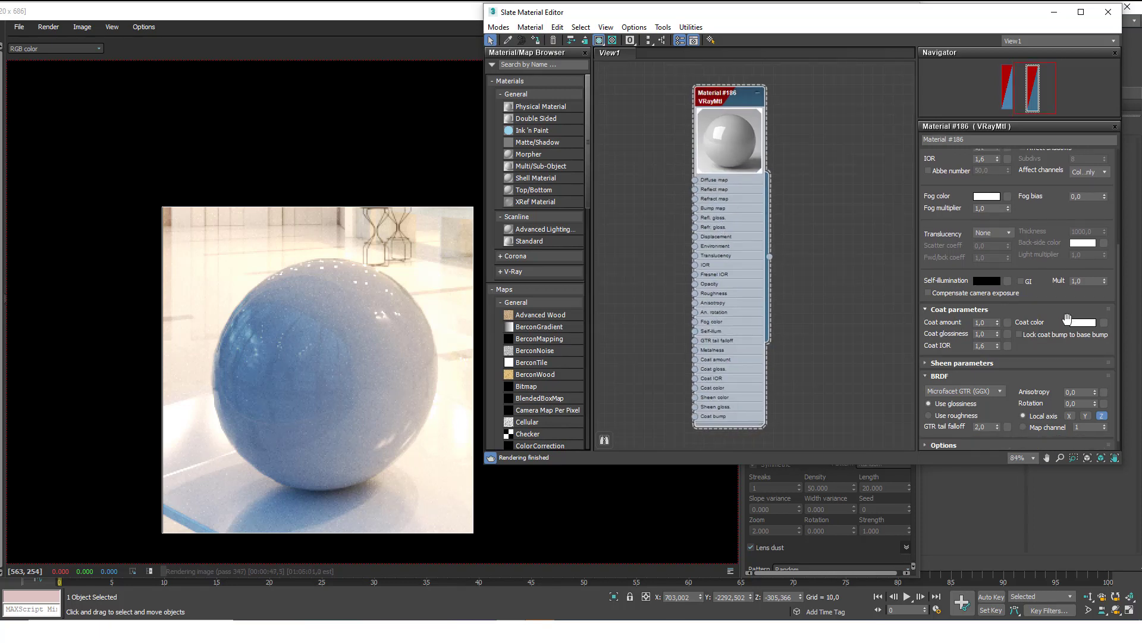
Make the coat colour yellow and set coat glossiness to 0,83.
click(1081, 323)
drag(396, 87, 349, 87)
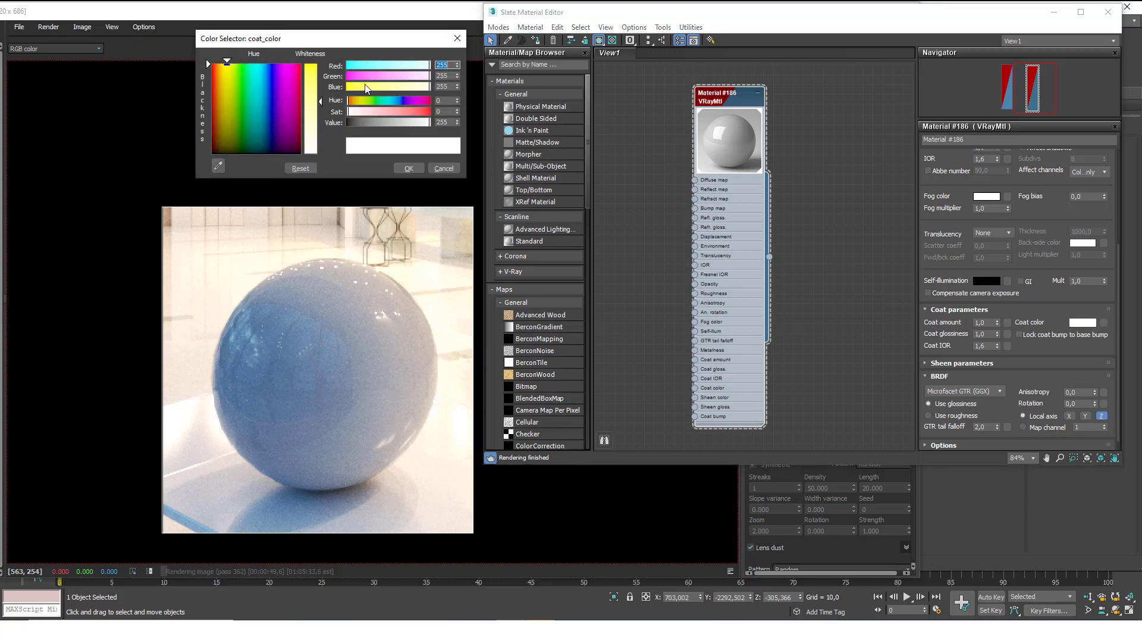
click(416, 169)
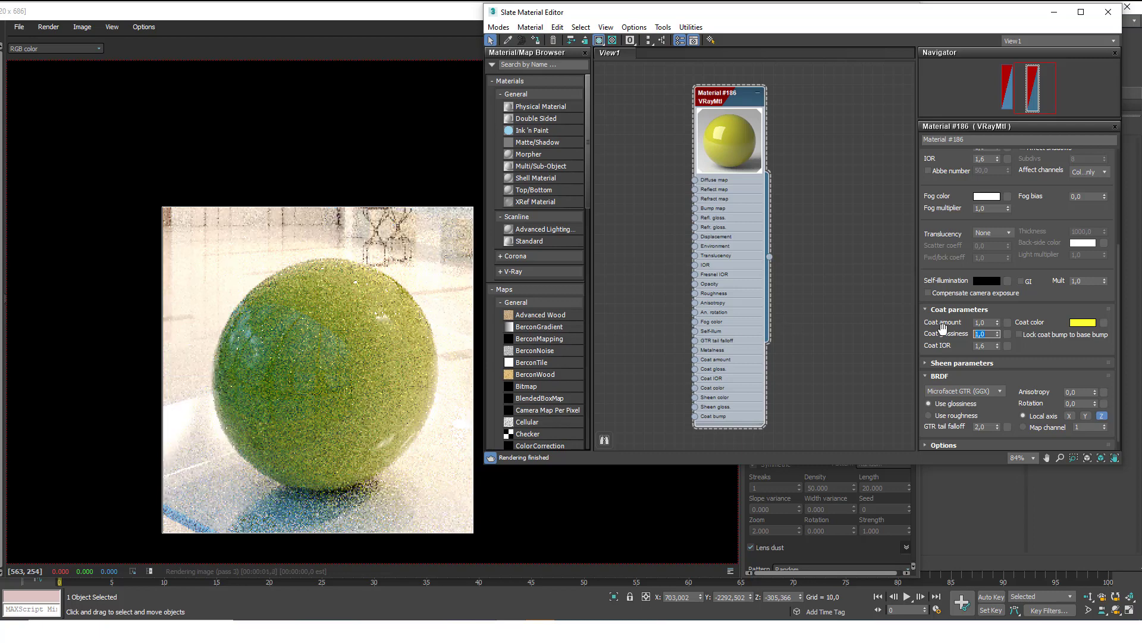
text(0,83)
key(Return)
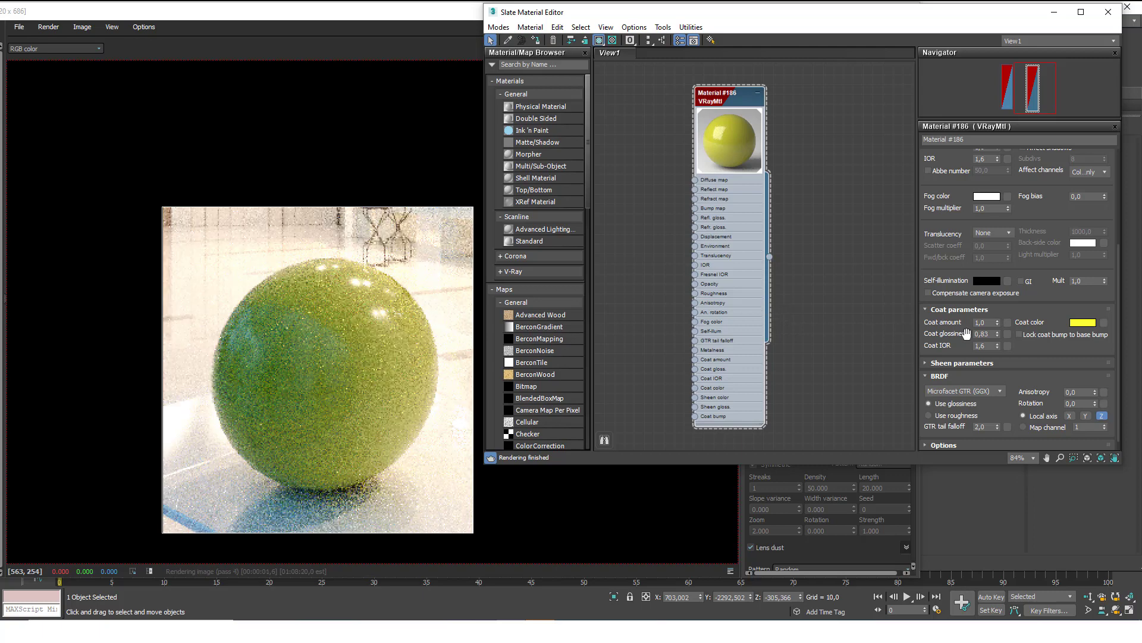
Set Coat IOR to 5, reset coat amount to 0, and expand the Sheen parameters.
double_click(988, 345)
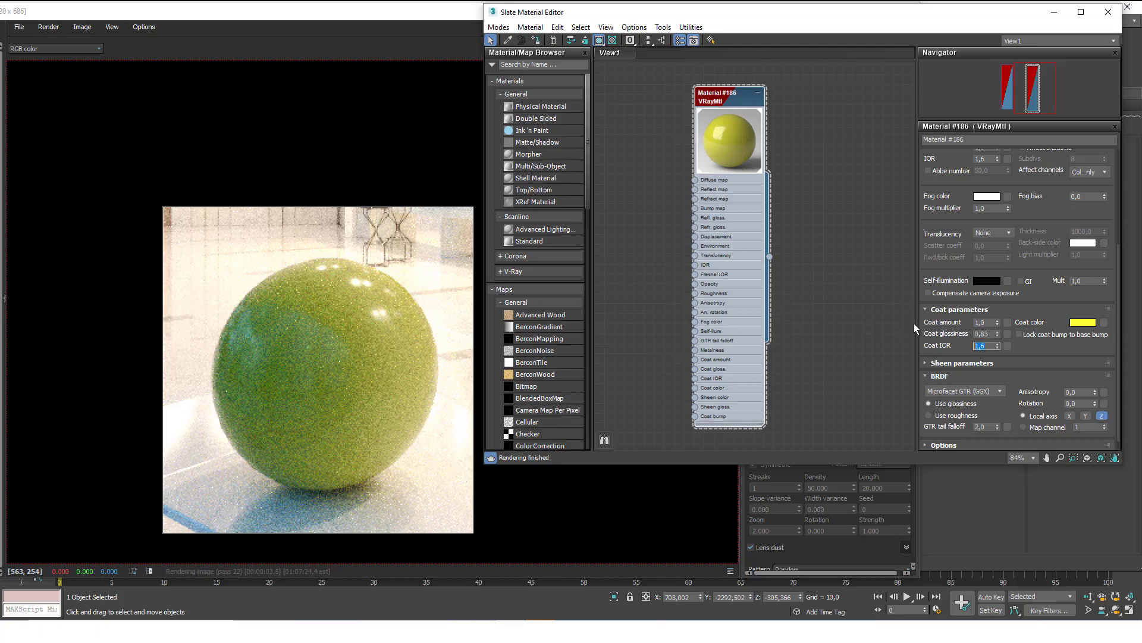
text(5)
key(Return)
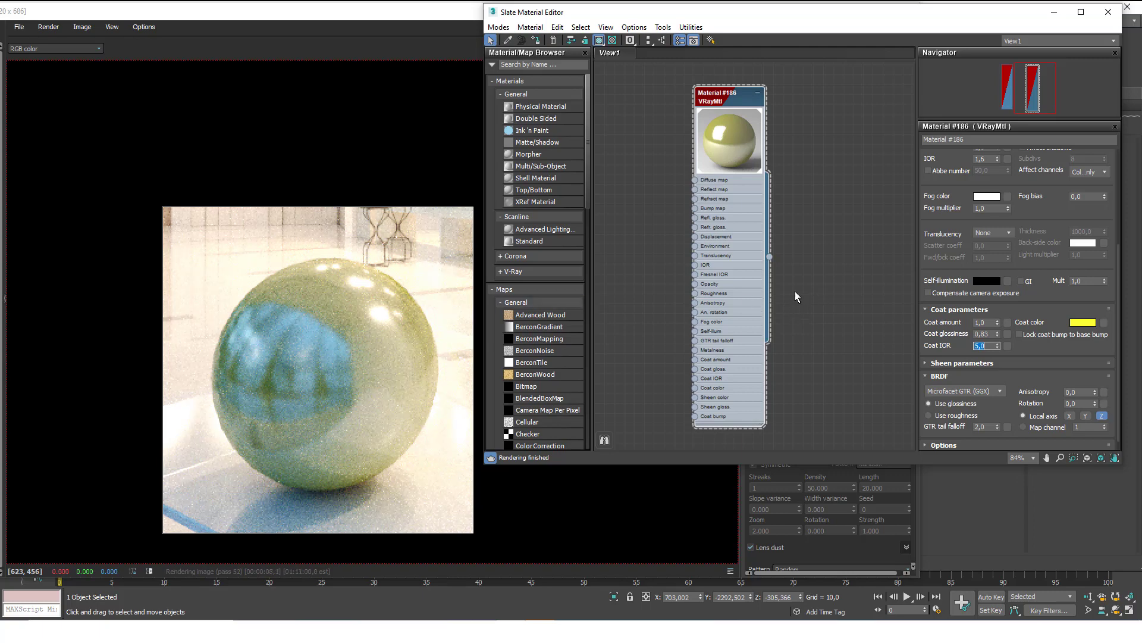
right_click(998, 323)
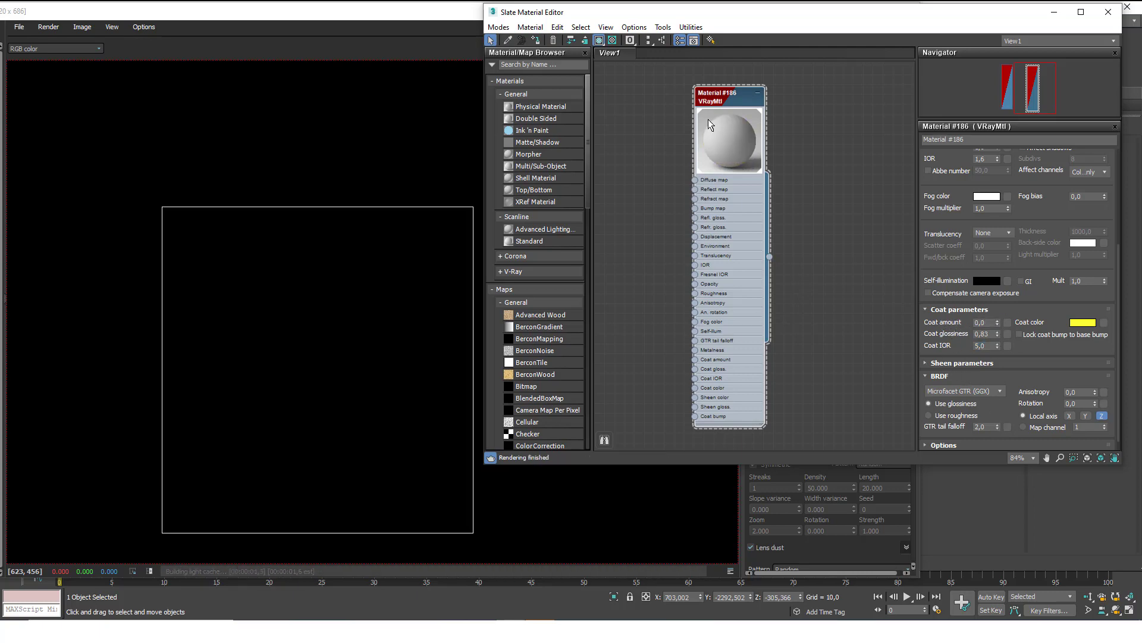
click(959, 360)
drag(947, 366, 947, 343)
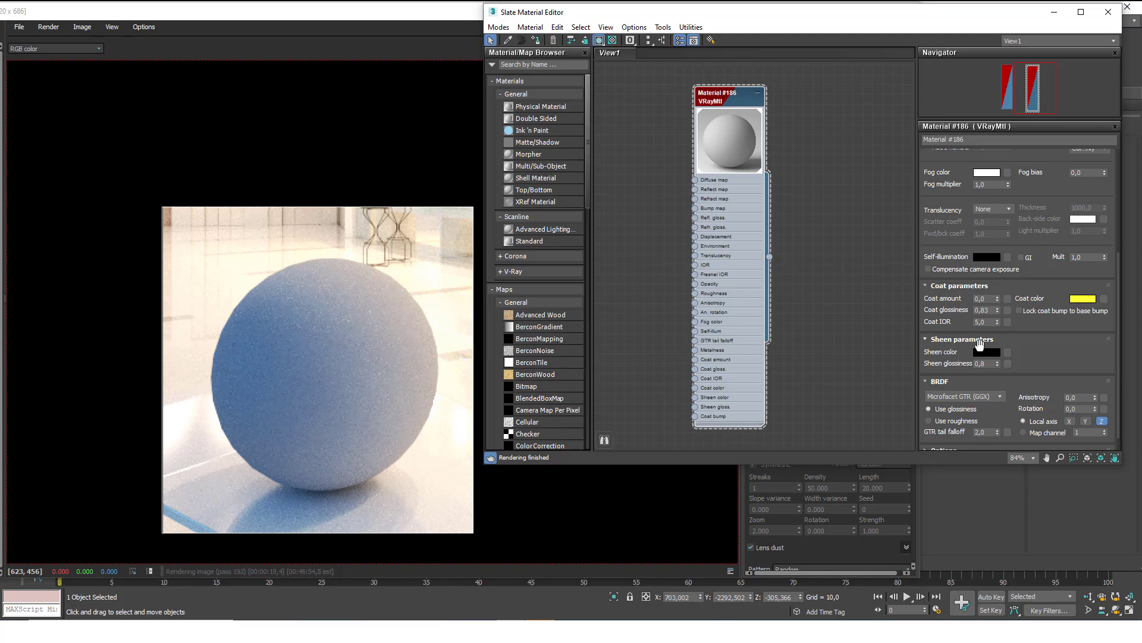
Set the test material's Sheen color to light grey (228).
click(987, 352)
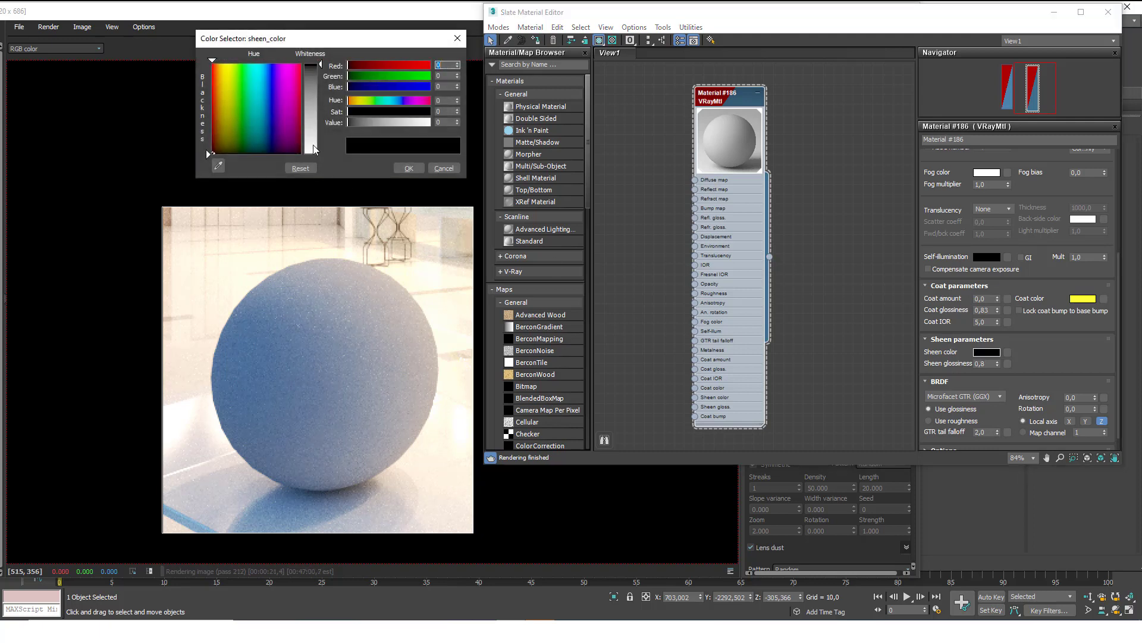
click(319, 144)
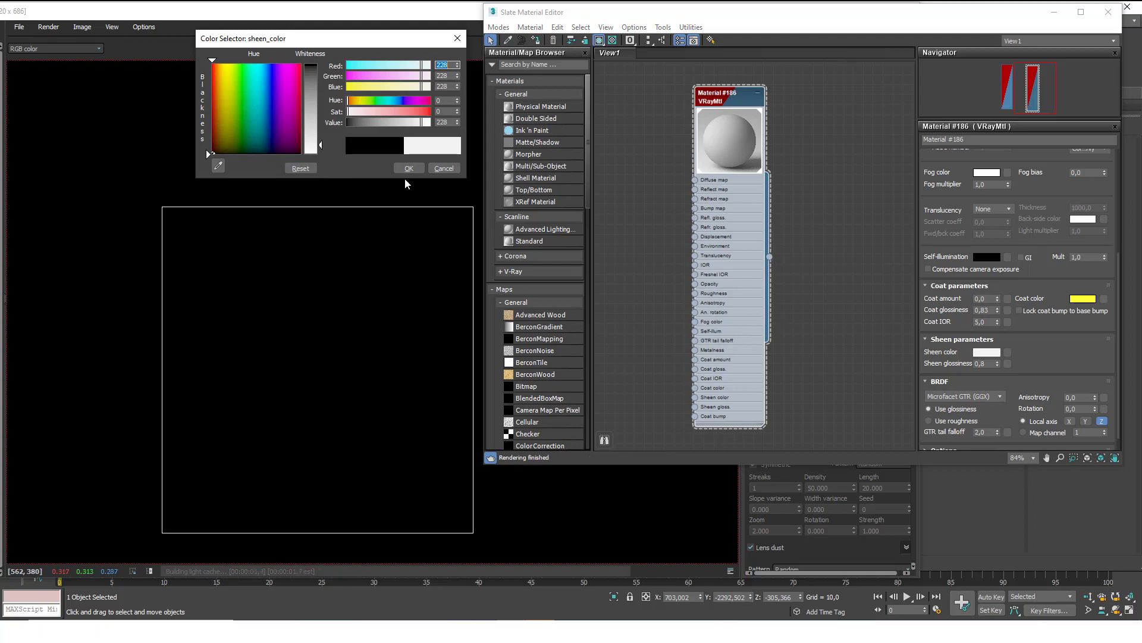
click(409, 169)
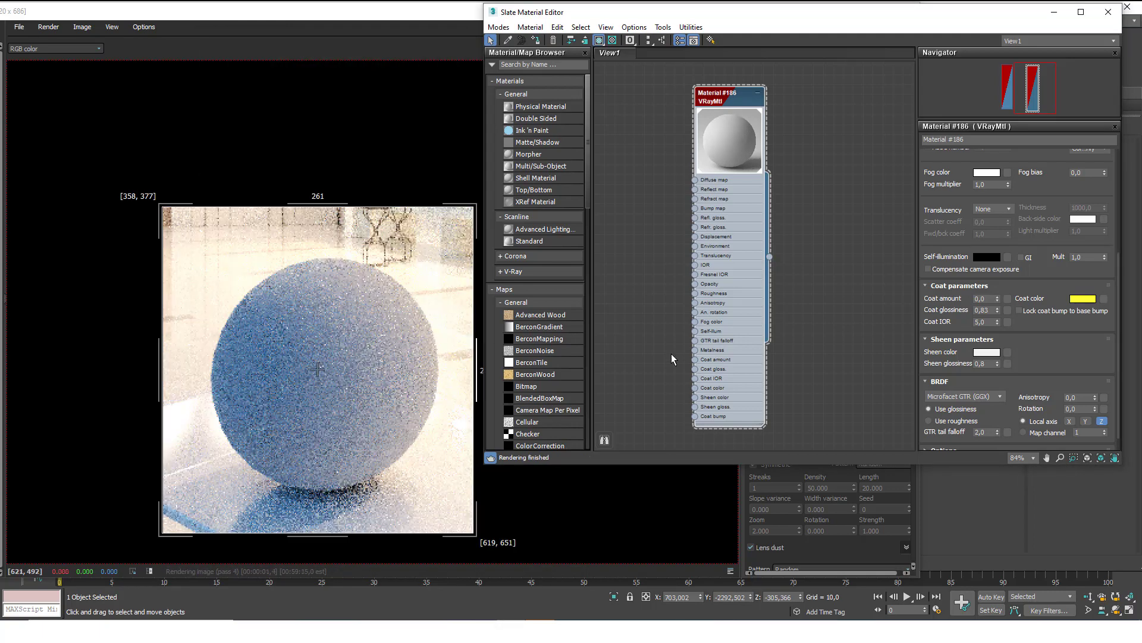
Darken the Diffuse color to near black for a dark velvety look.
scroll(937, 353, up, 3)
scroll(954, 185, up, 10)
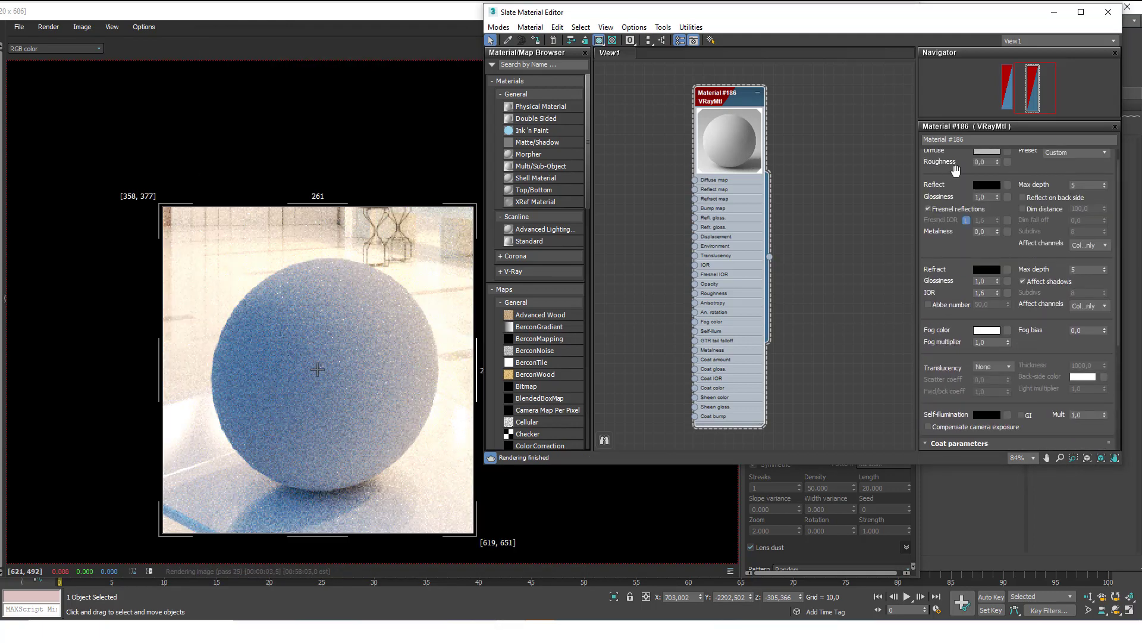
click(986, 169)
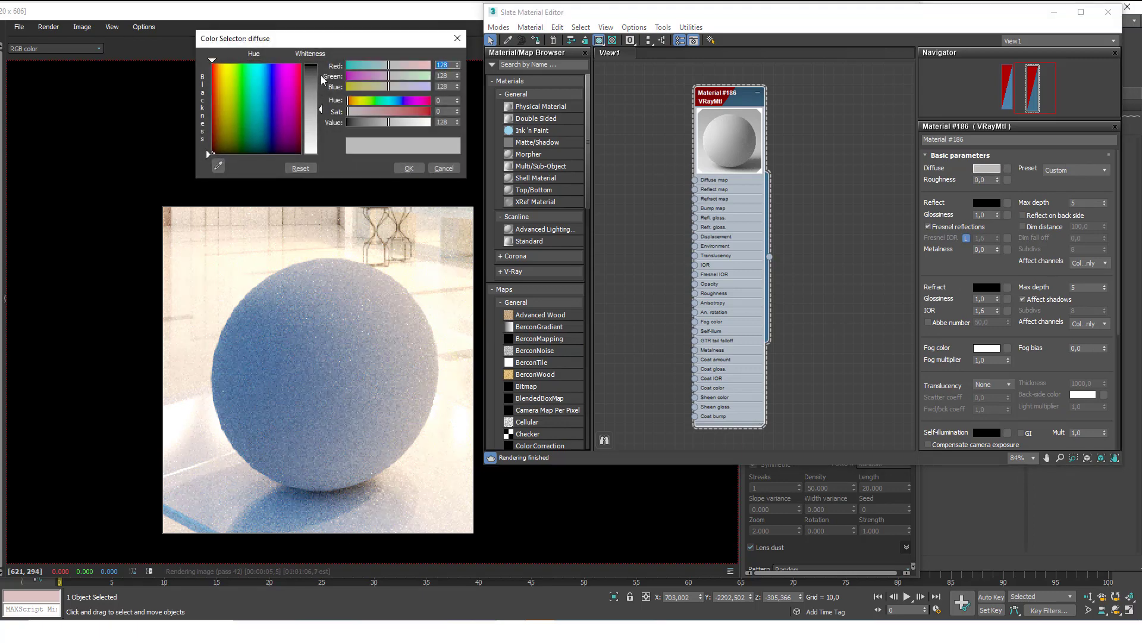
drag(429, 122, 348, 122)
click(418, 169)
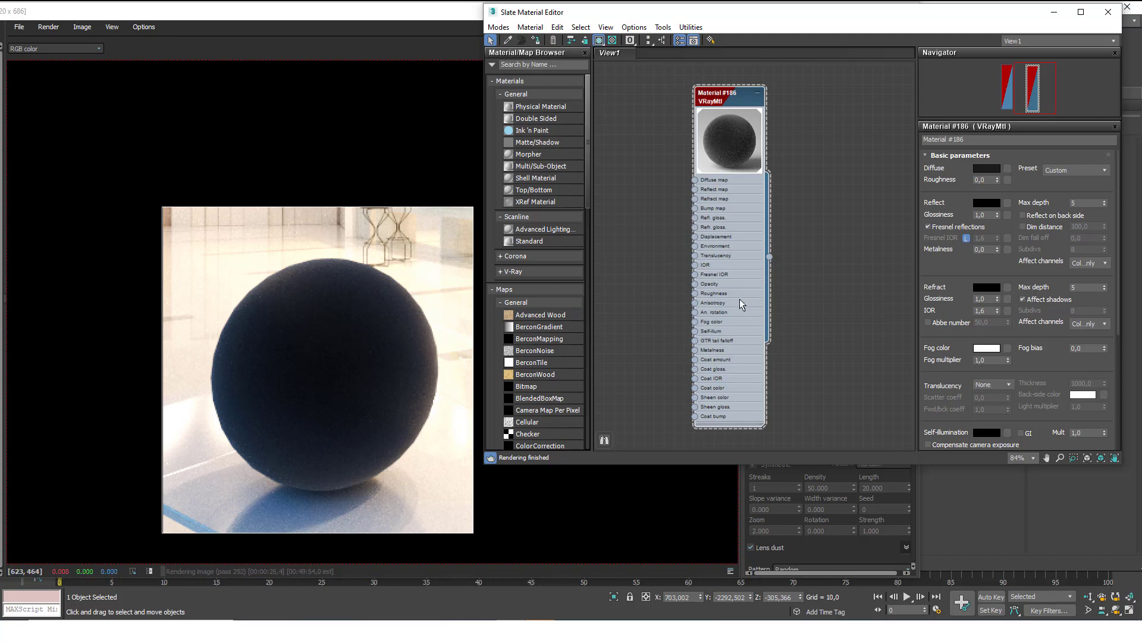
Tint the Sheen color yellow by dropping its Blue value to 12.
scroll(771, 279, down, 1)
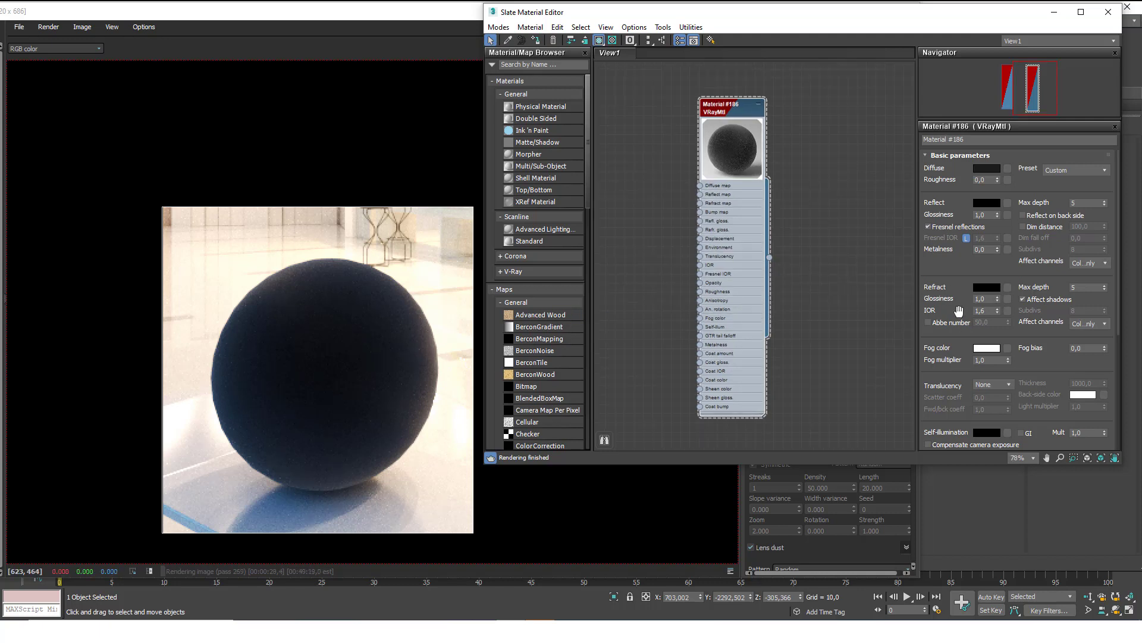
scroll(940, 357, down, 2)
scroll(952, 357, down, 3)
click(987, 344)
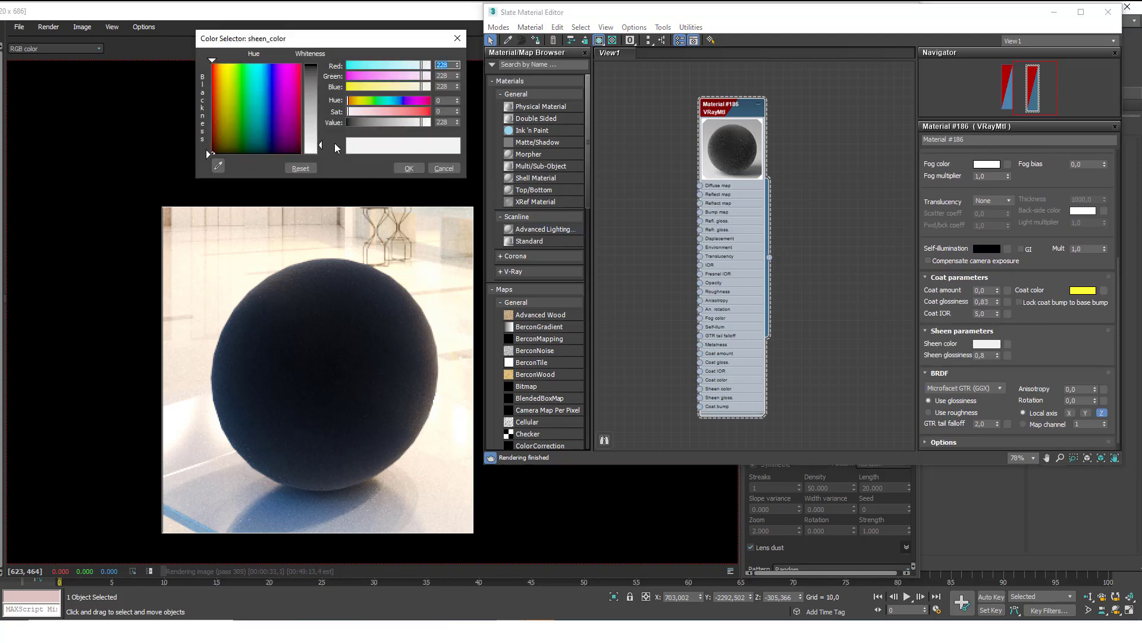
drag(391, 88, 350, 87)
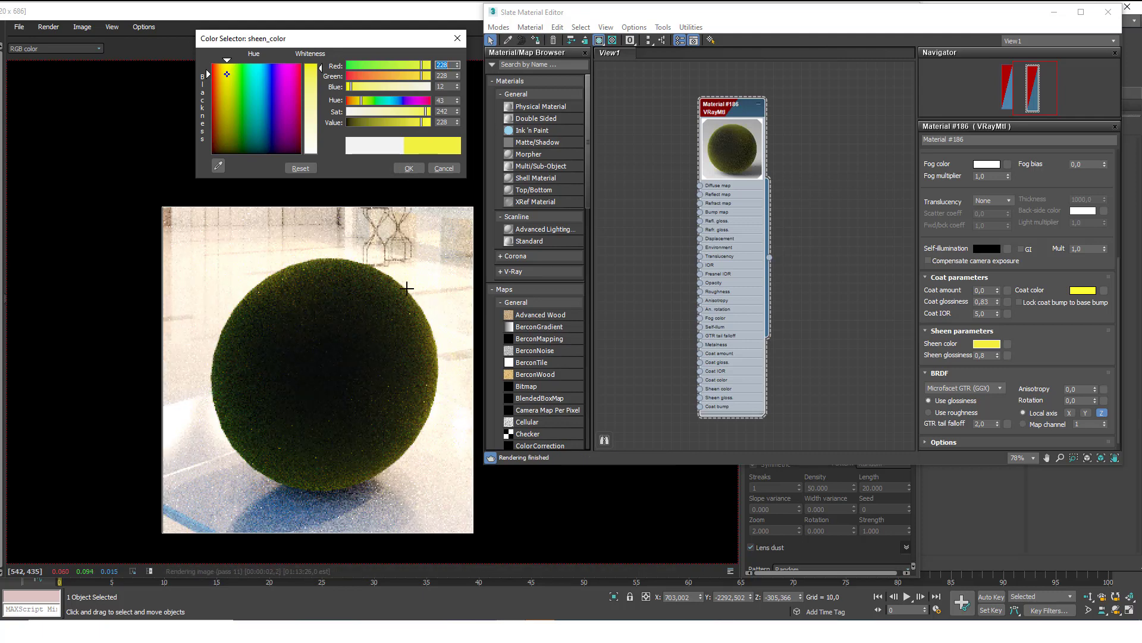
click(444, 168)
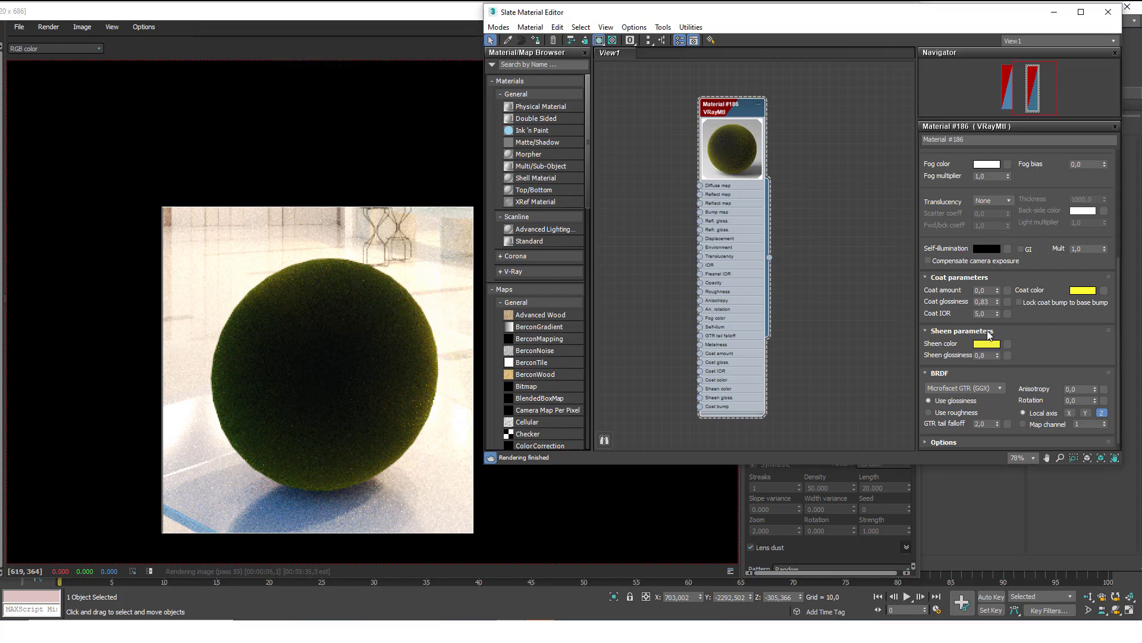
Set Sheen glossiness to 0,5, then raise it to 0,95.
key(Tab)
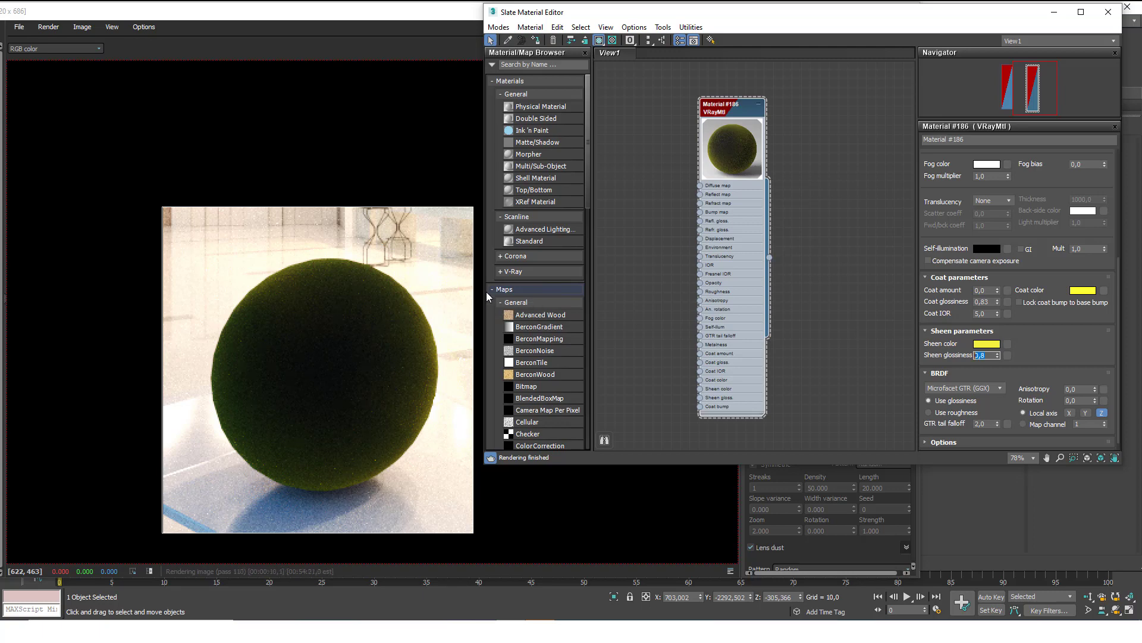
text(0,5)
key(Return)
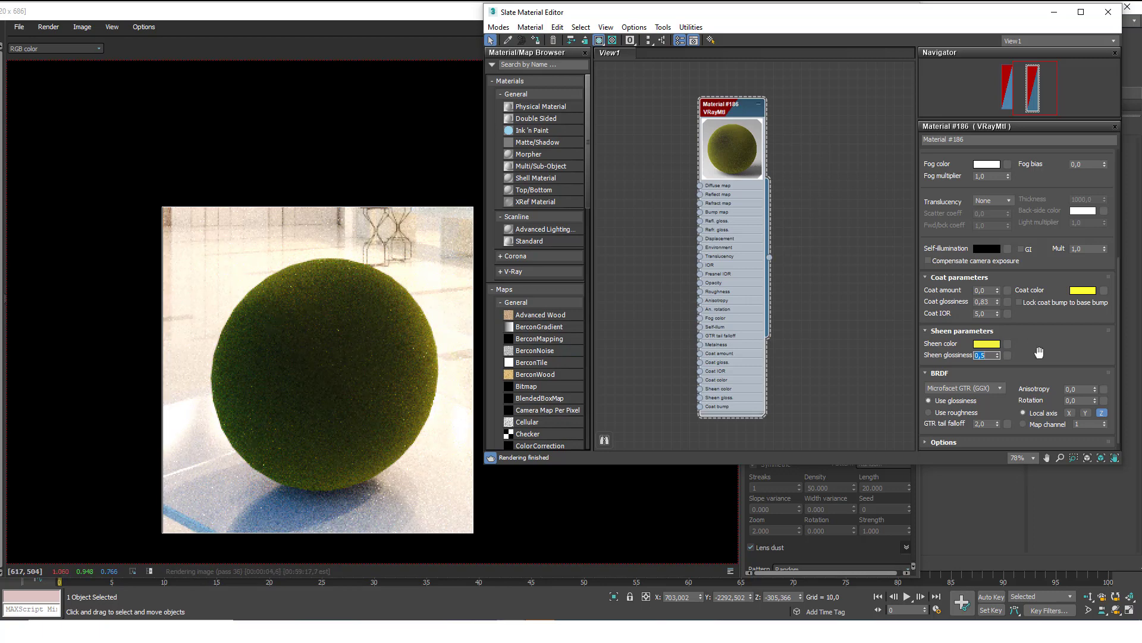
text(95)
key(Return)
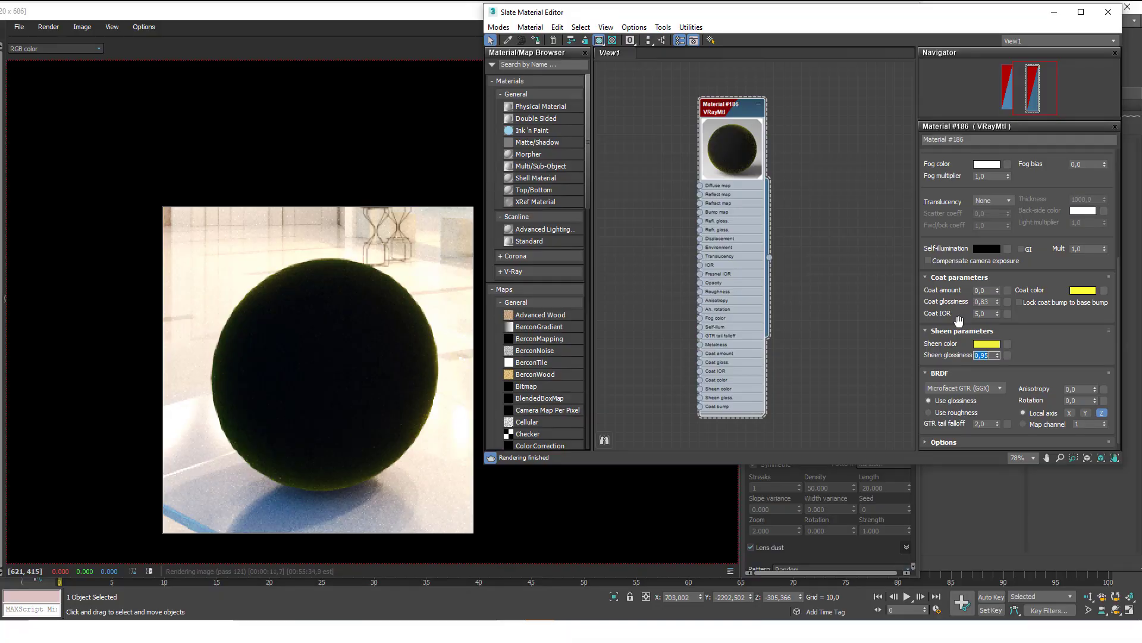
Stop the render, shrink and reposition the V-Ray Frame Buffer, then close it and the Slate Material Editor.
click(469, 20)
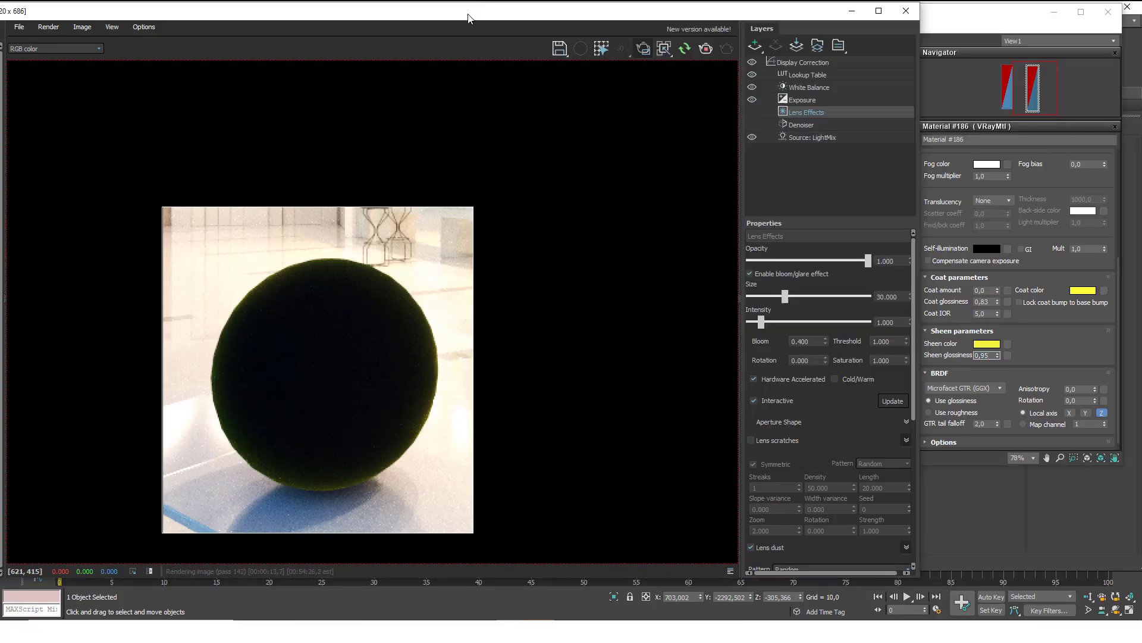
click(706, 49)
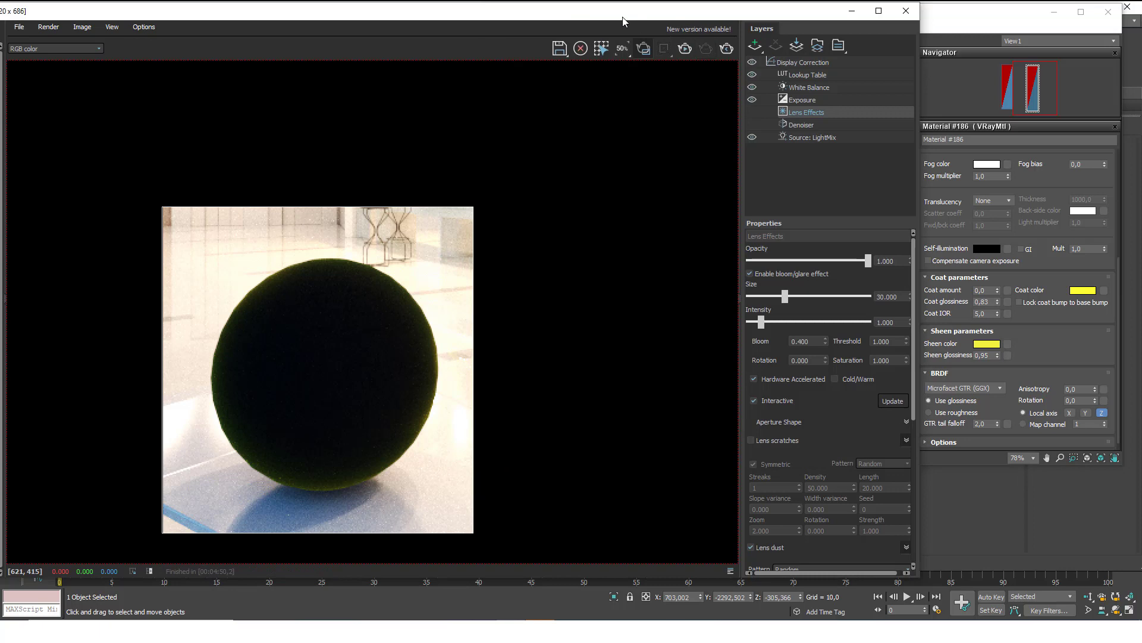
drag(623, 18, 828, 187)
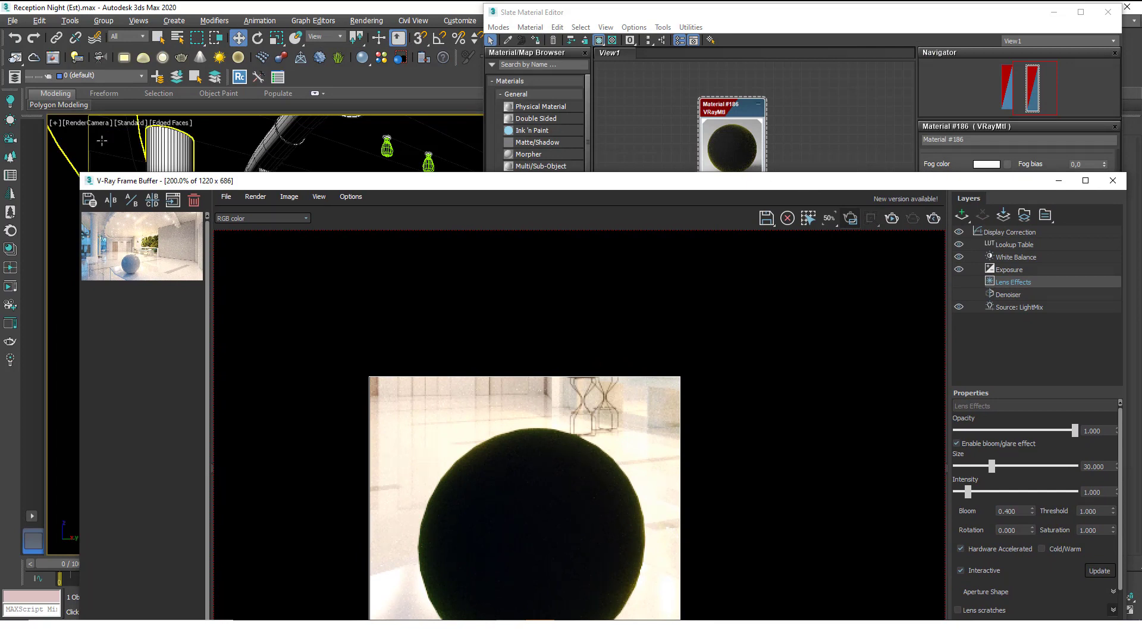
drag(82, 176, 476, 321)
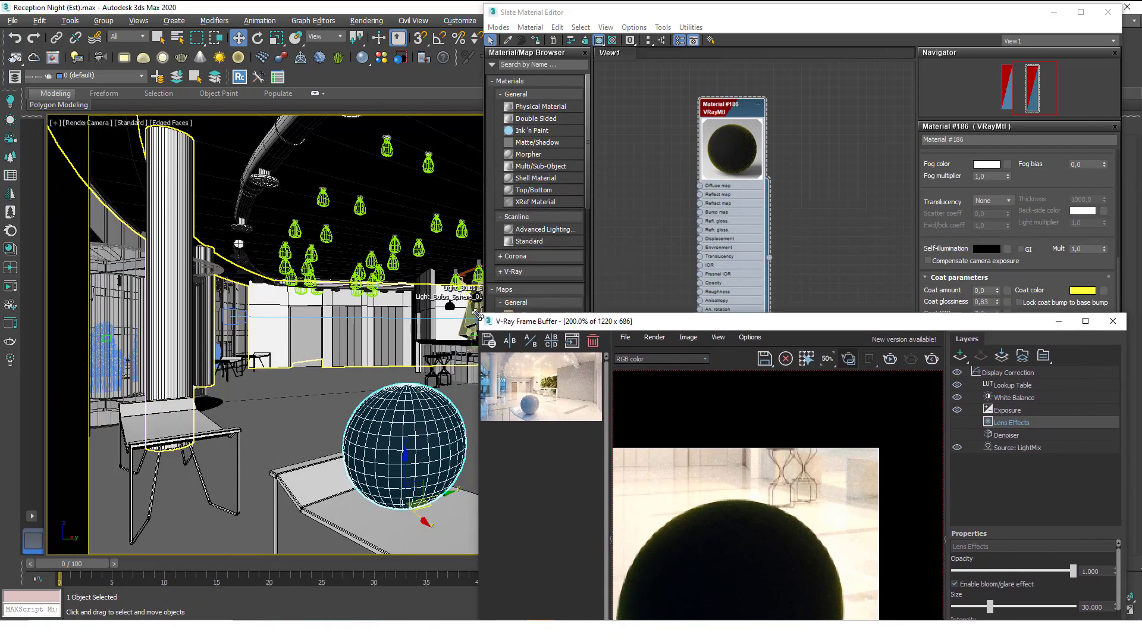
drag(605, 326, 571, 50)
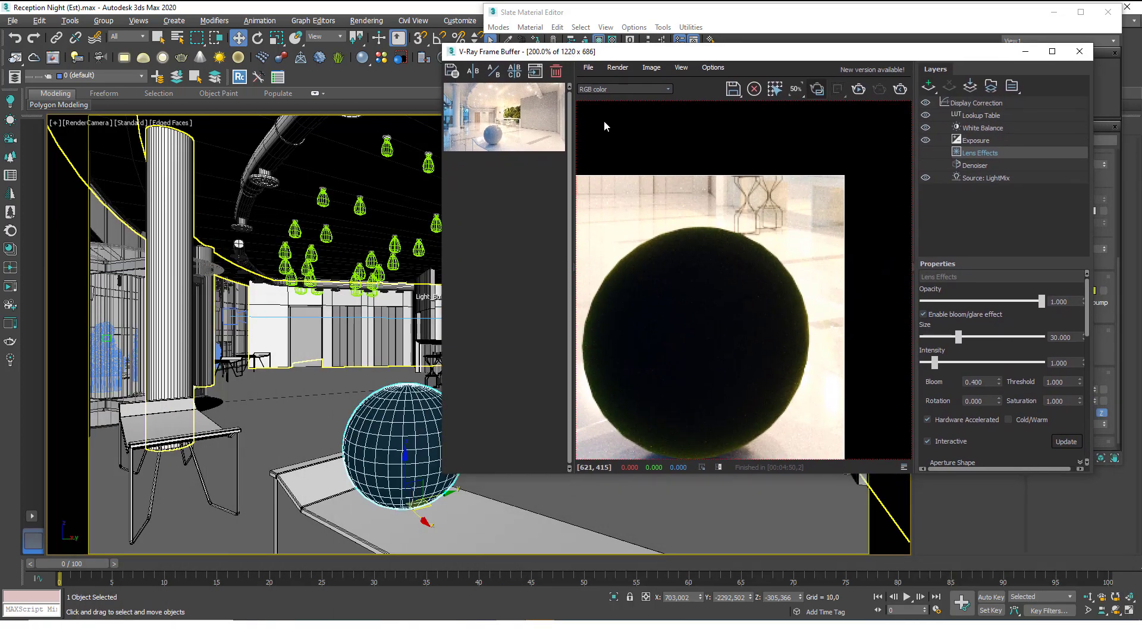
scroll(667, 303, down, 2)
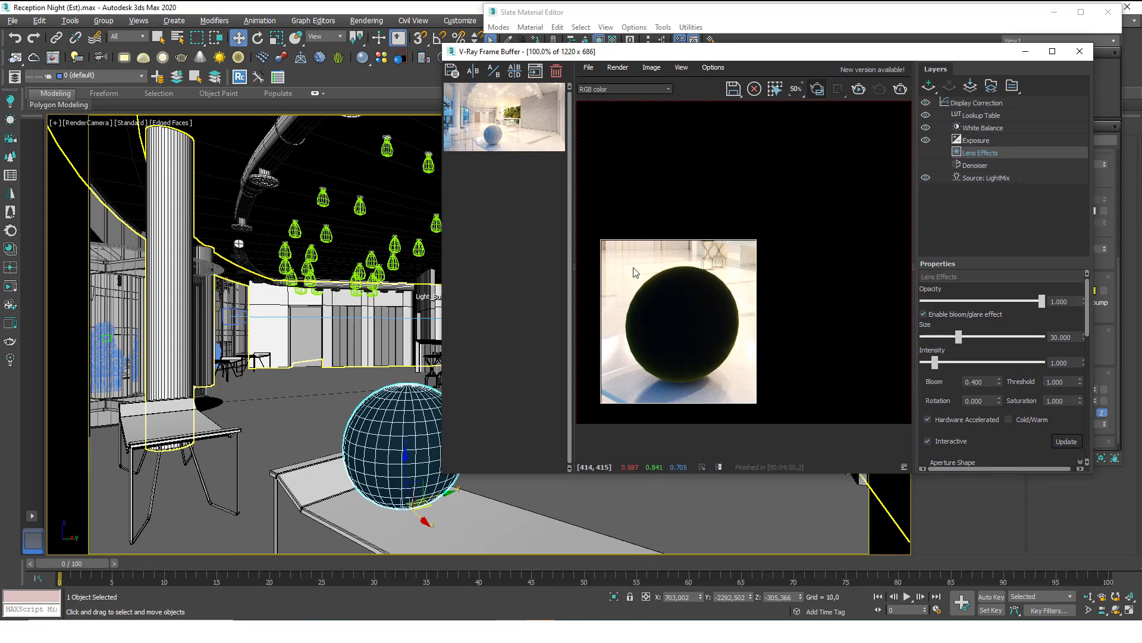
click(1080, 51)
click(1110, 22)
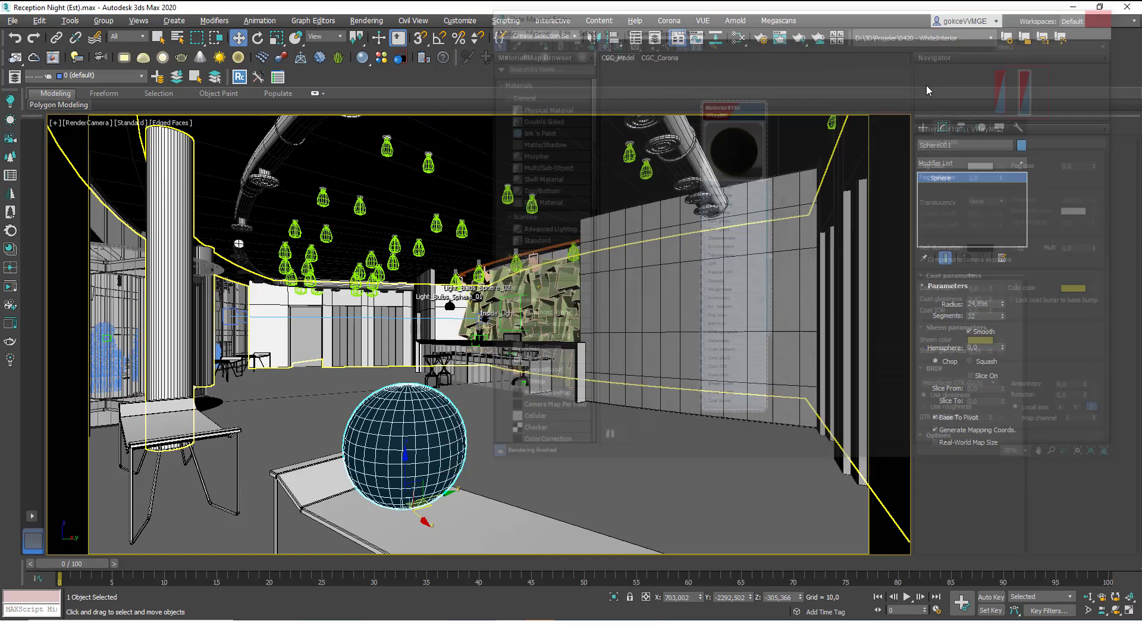
Open the V-Ray Asset Browser and browse the Wood & Laminate presets.
click(382, 58)
drag(391, 19, 555, 41)
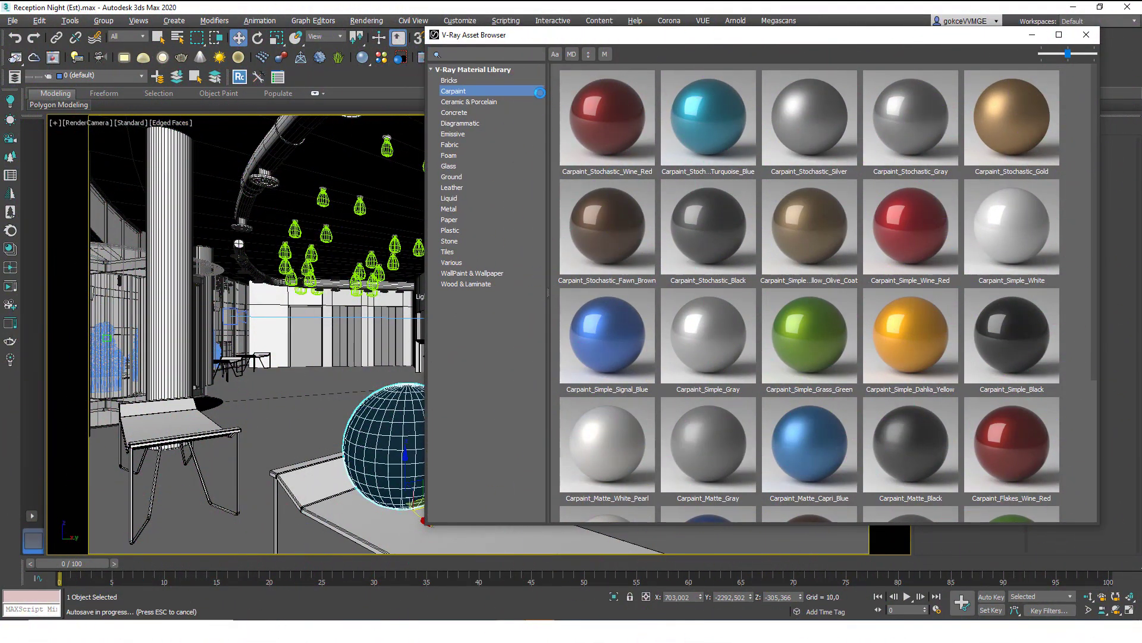
click(474, 282)
scroll(744, 251, down, 3)
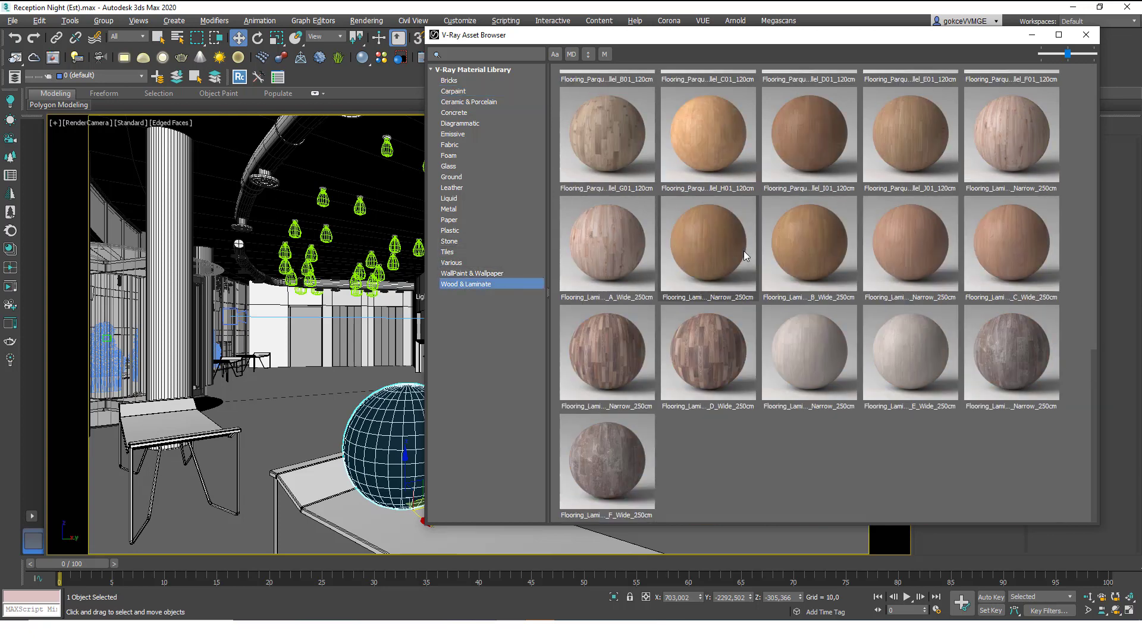
scroll(741, 263, up, 3)
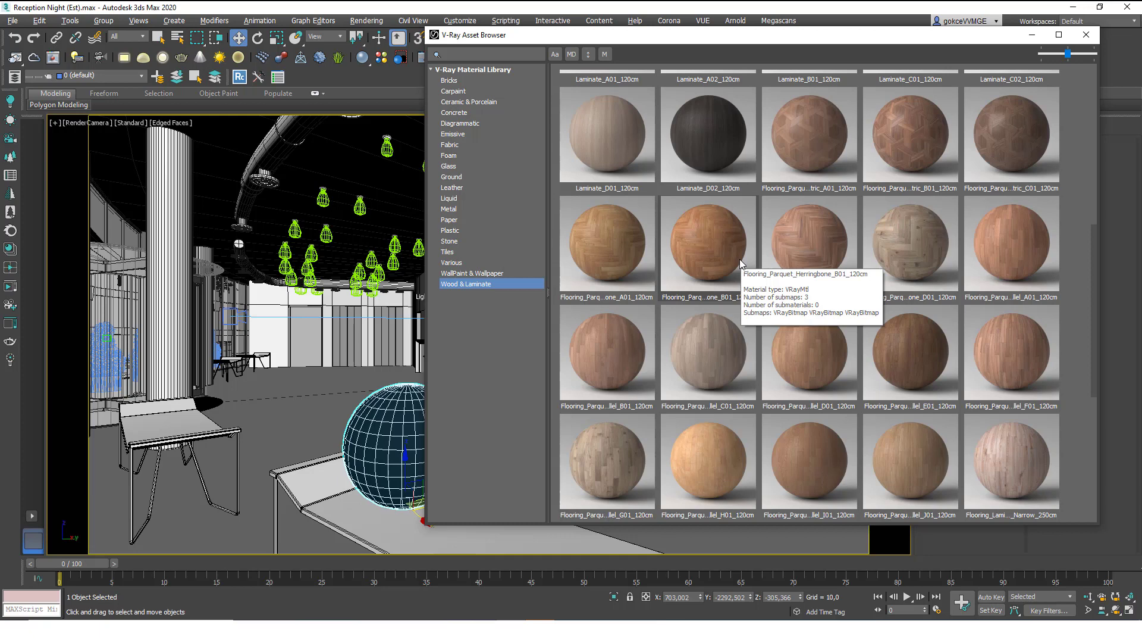
scroll(740, 258, down, 5)
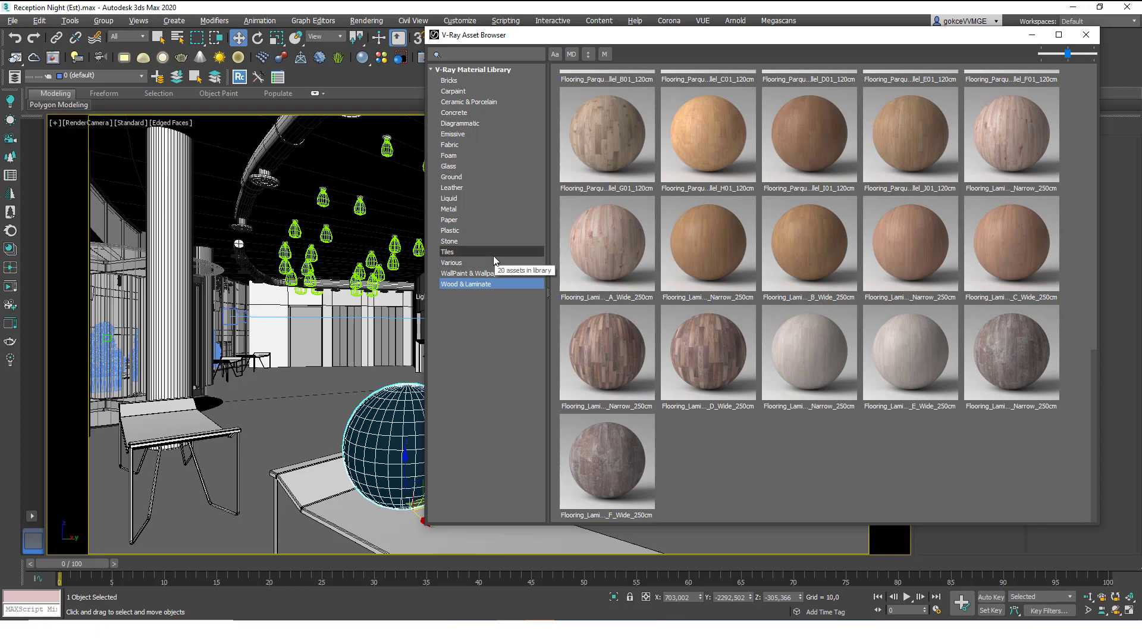
Browse the Metal presets and drag the blue painted metal onto the sphere.
click(487, 209)
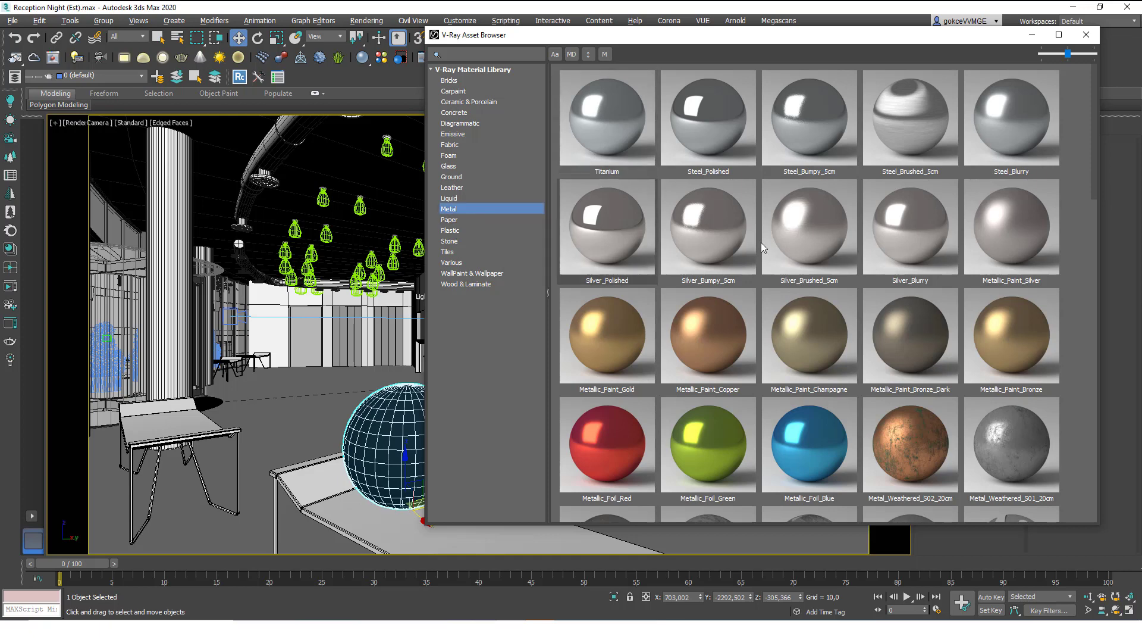
scroll(839, 266, down, 5)
scroll(834, 267, up, 3)
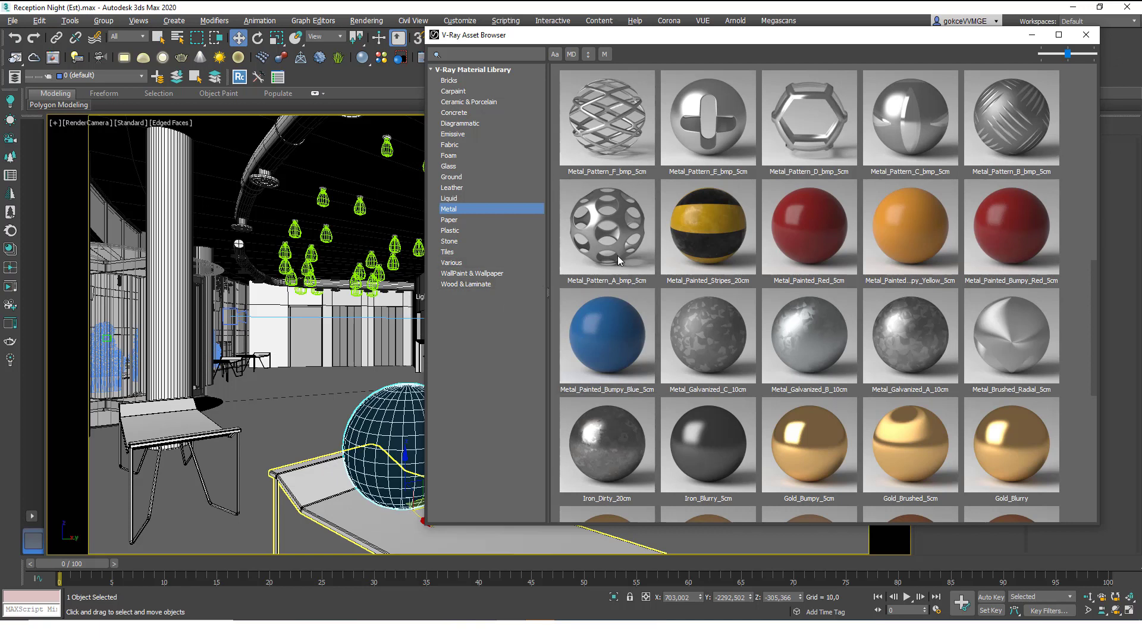
drag(599, 337, 399, 408)
Apply Metal_Painted_Bumpy_Blue to the selected sphere via its right-click menu.
right_click(592, 327)
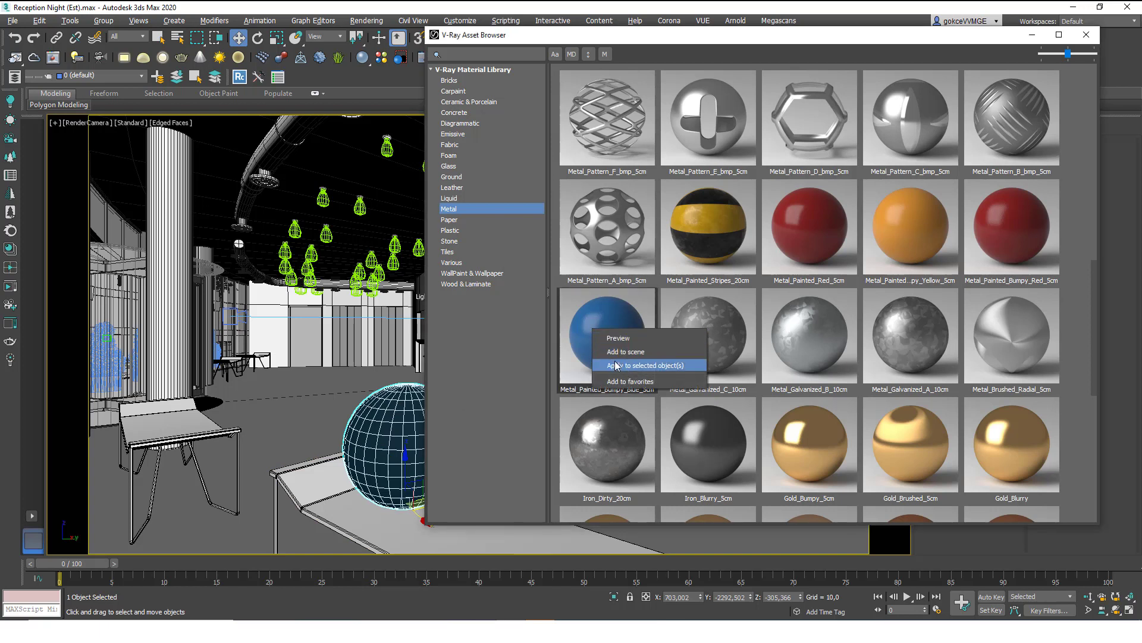
click(397, 407)
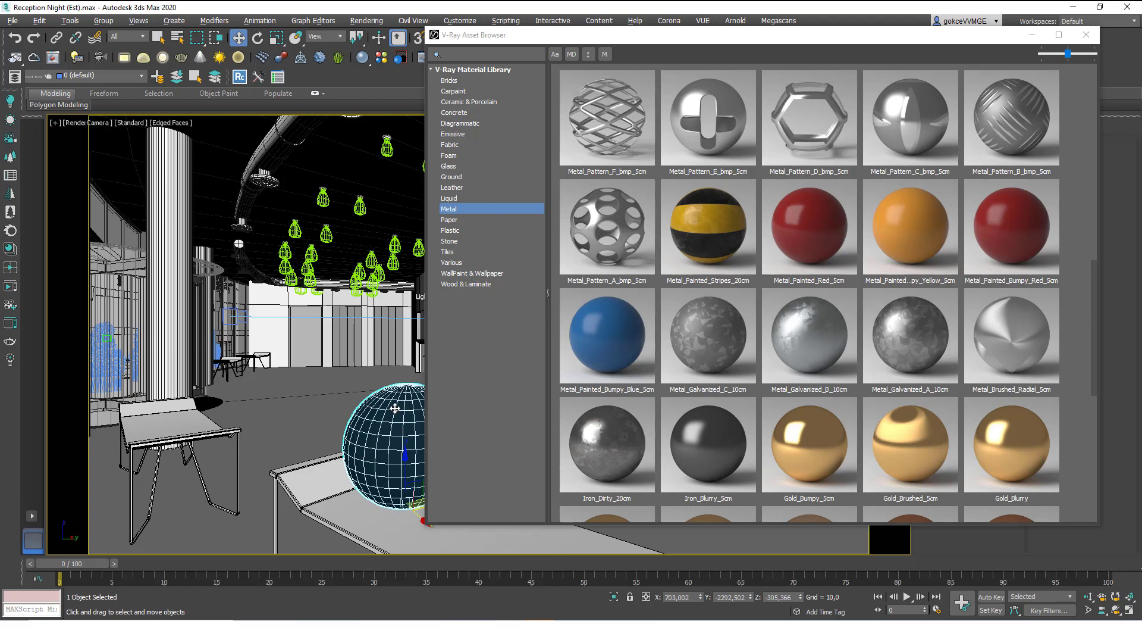
right_click(580, 334)
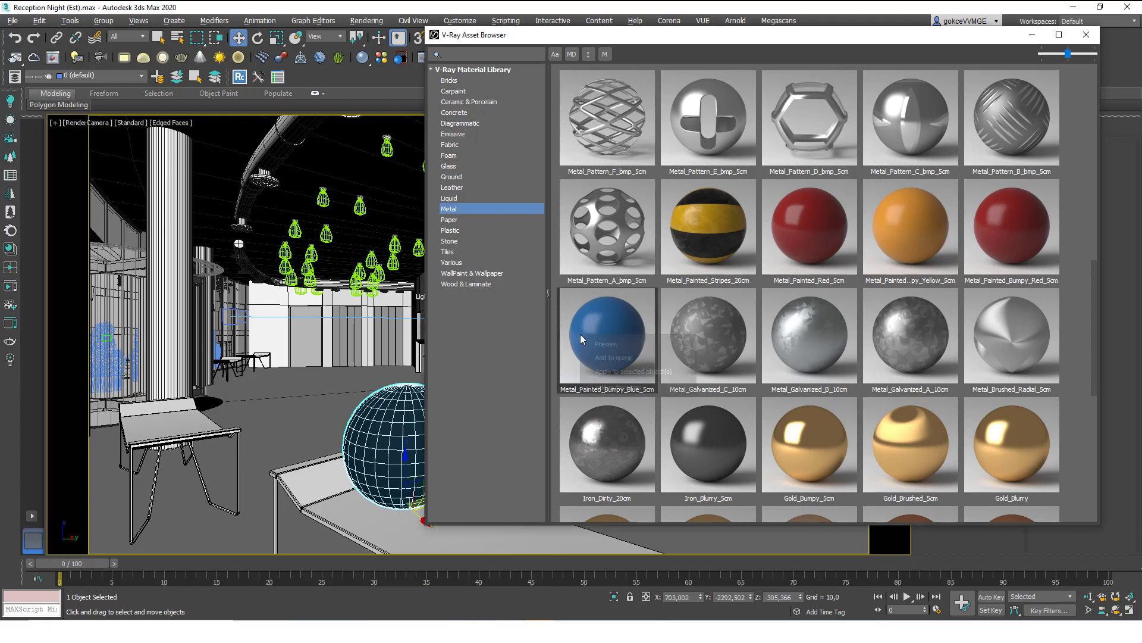
click(623, 372)
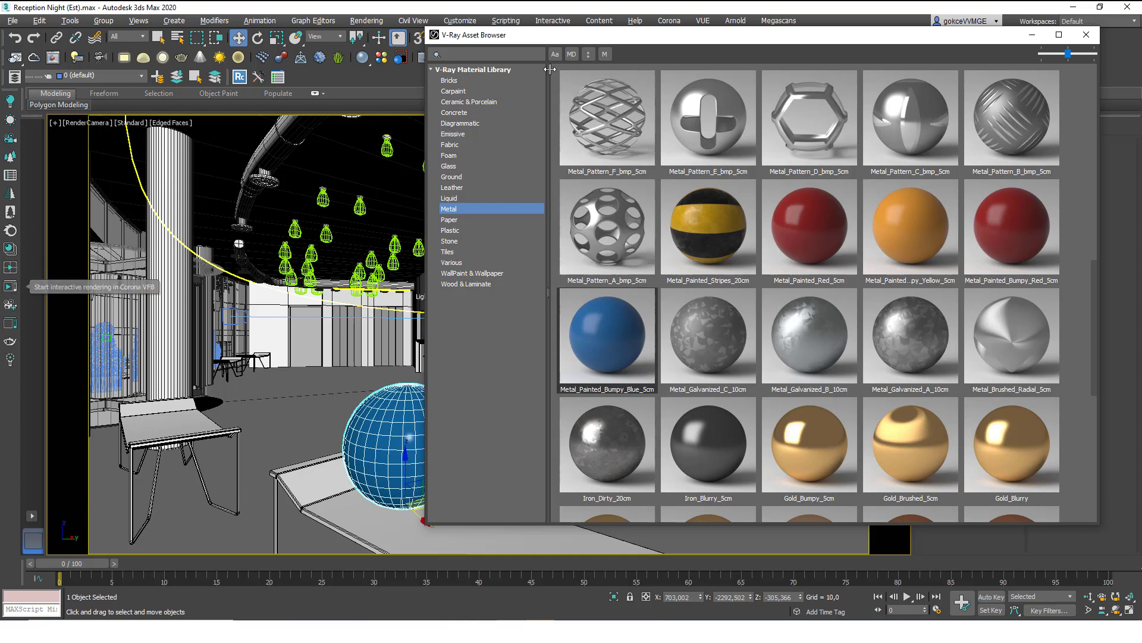
drag(526, 36, 533, 43)
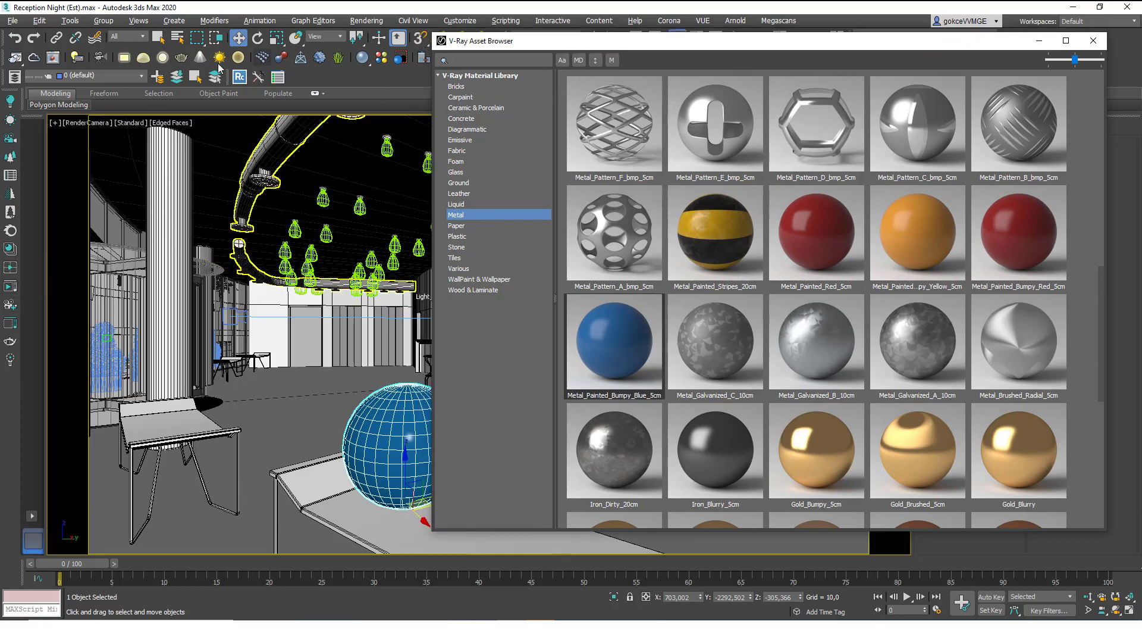
Start an interactive render and enlarge the V-Ray Frame Buffer.
click(329, 62)
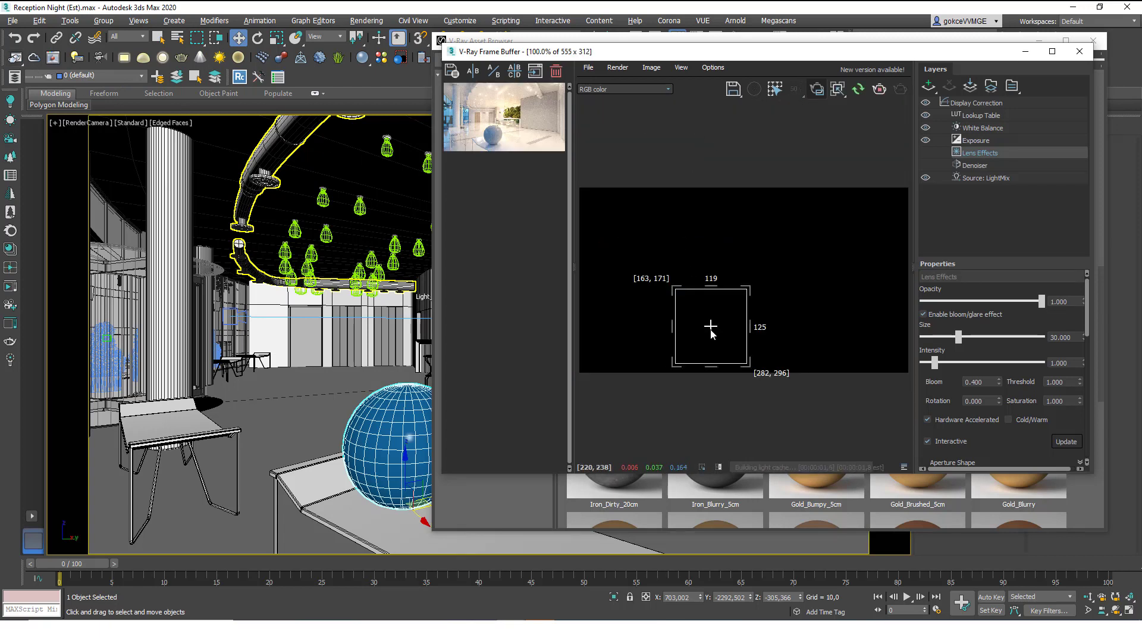
scroll(717, 327, up, 1)
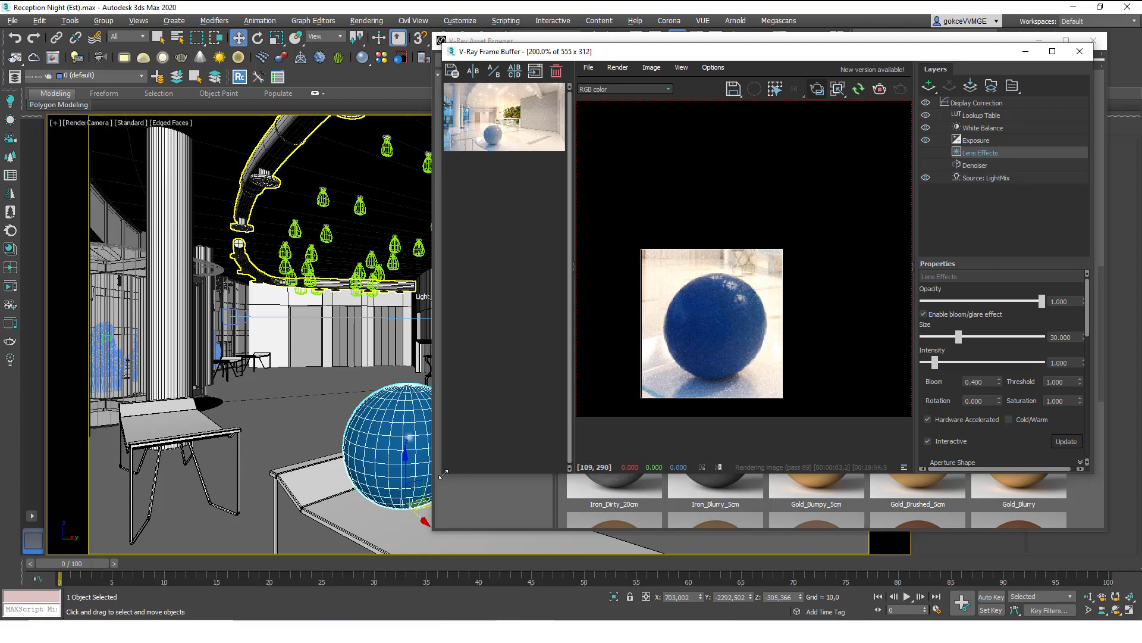
drag(437, 476, 56, 591)
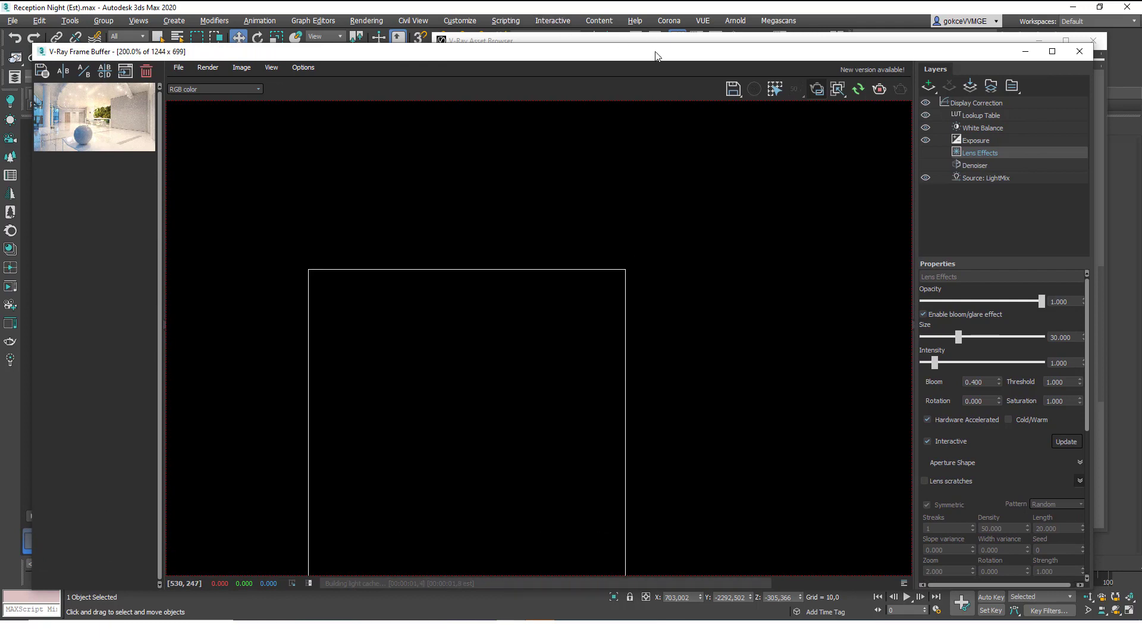
Apply Porcelain_C01_20cm from Ceramic & Porcelain to the sphere and bring the Frame Buffer forward.
click(624, 40)
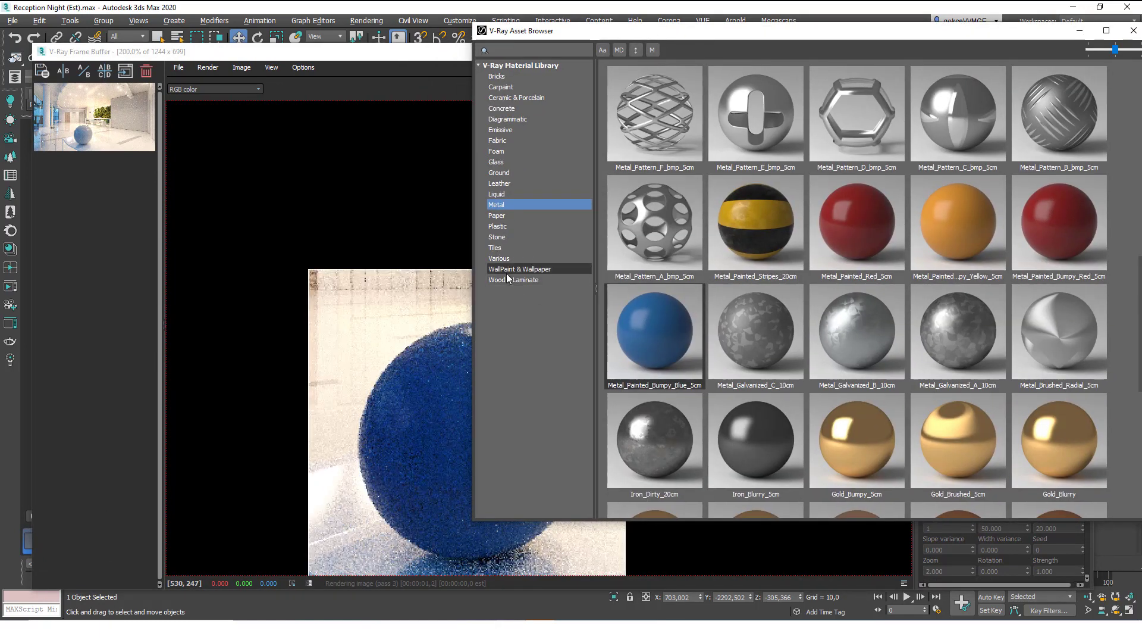
click(523, 217)
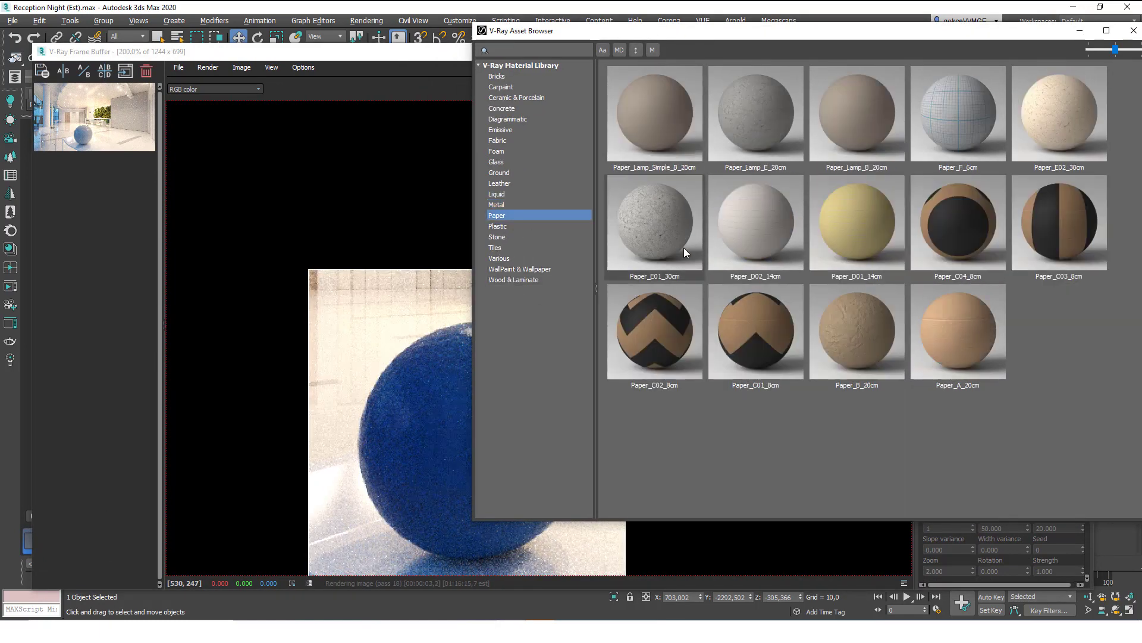
click(516, 108)
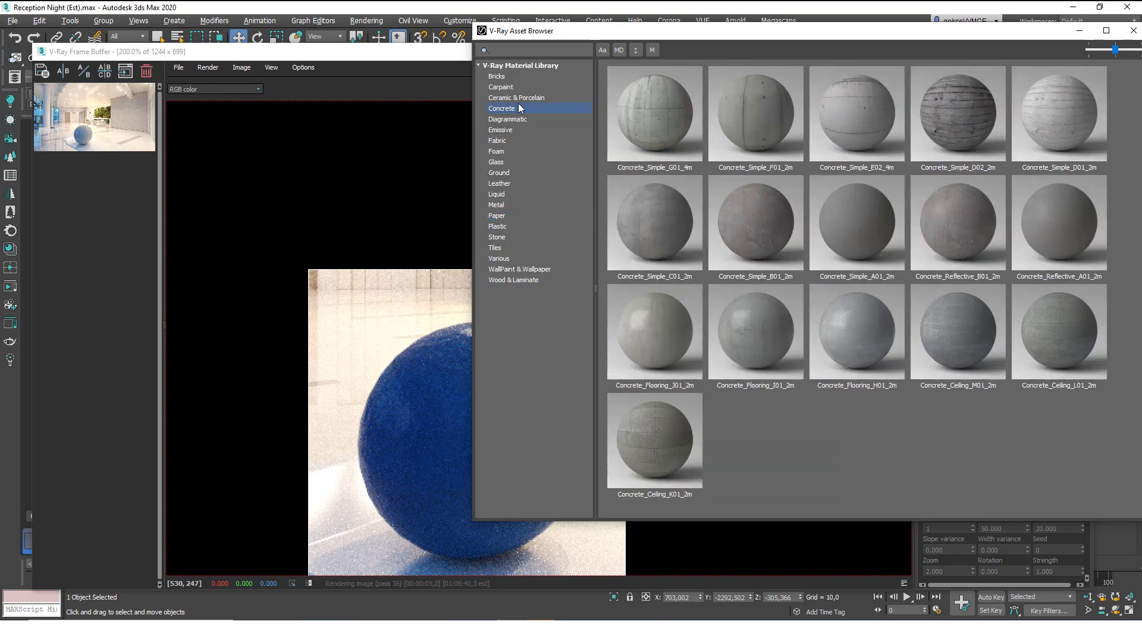
click(520, 97)
right_click(878, 113)
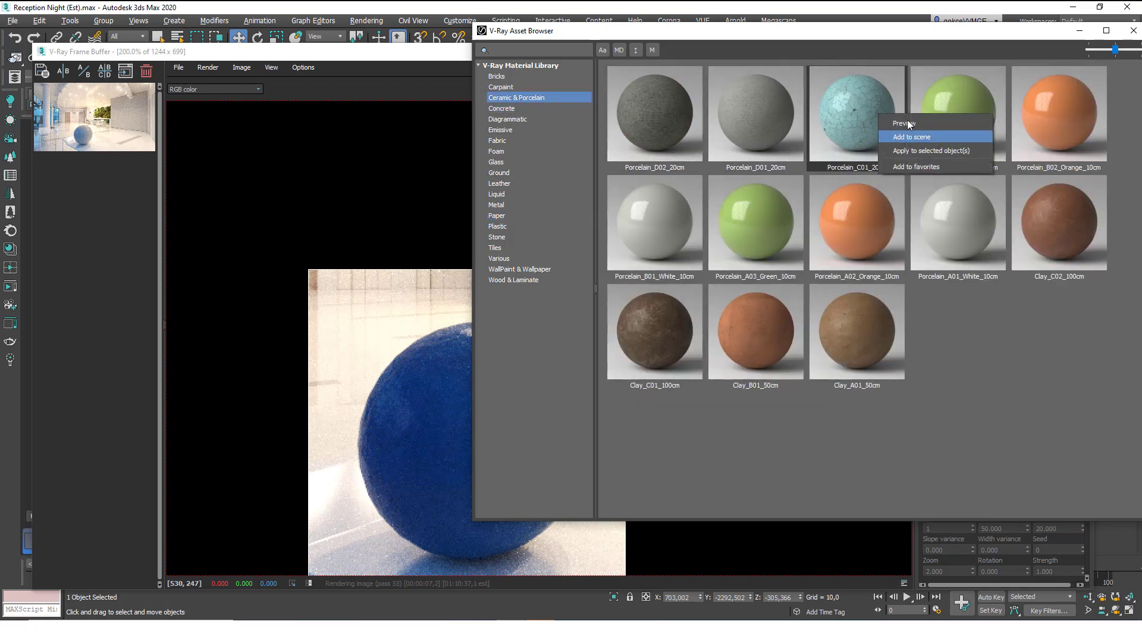
click(911, 151)
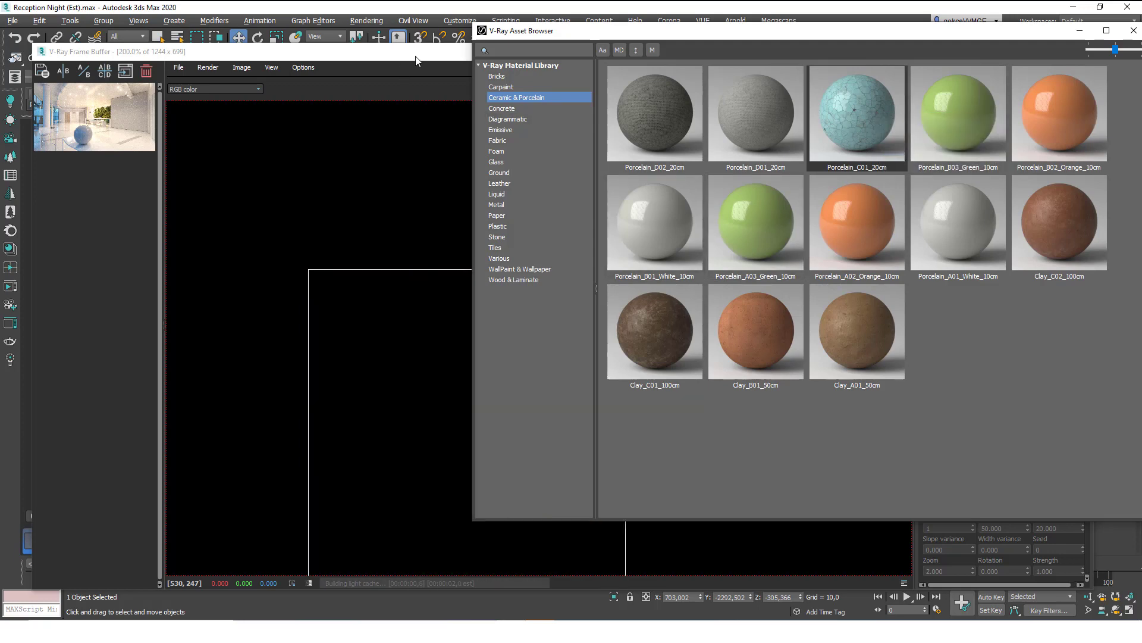
drag(417, 60, 379, 32)
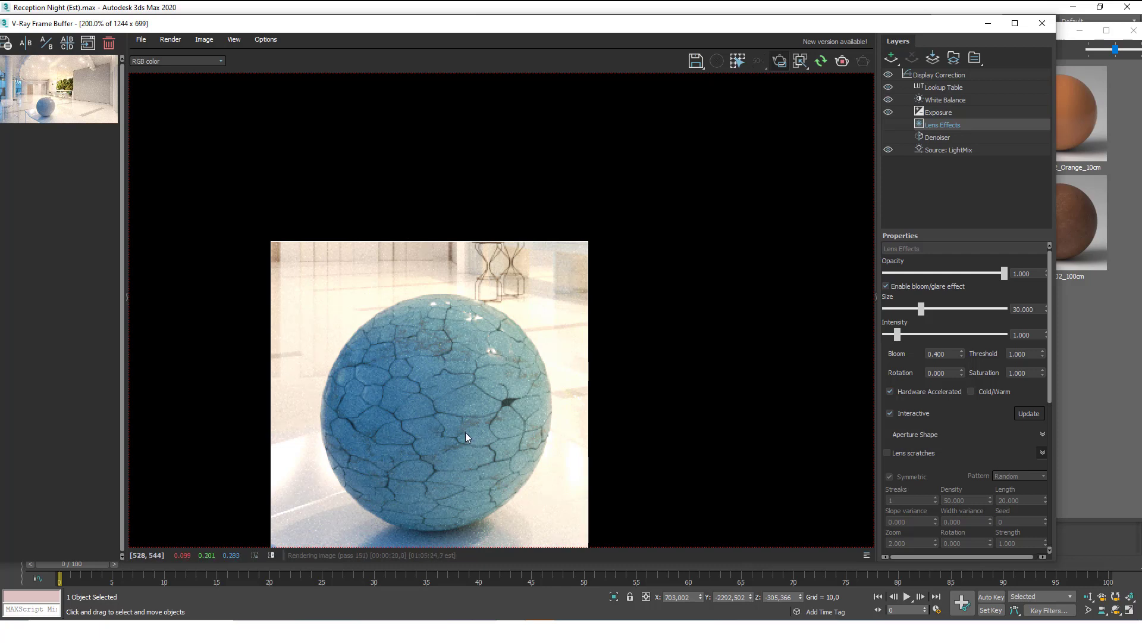
Apply Clay_C02_100cm to the sphere and view its render in the Frame Buffer.
click(1116, 322)
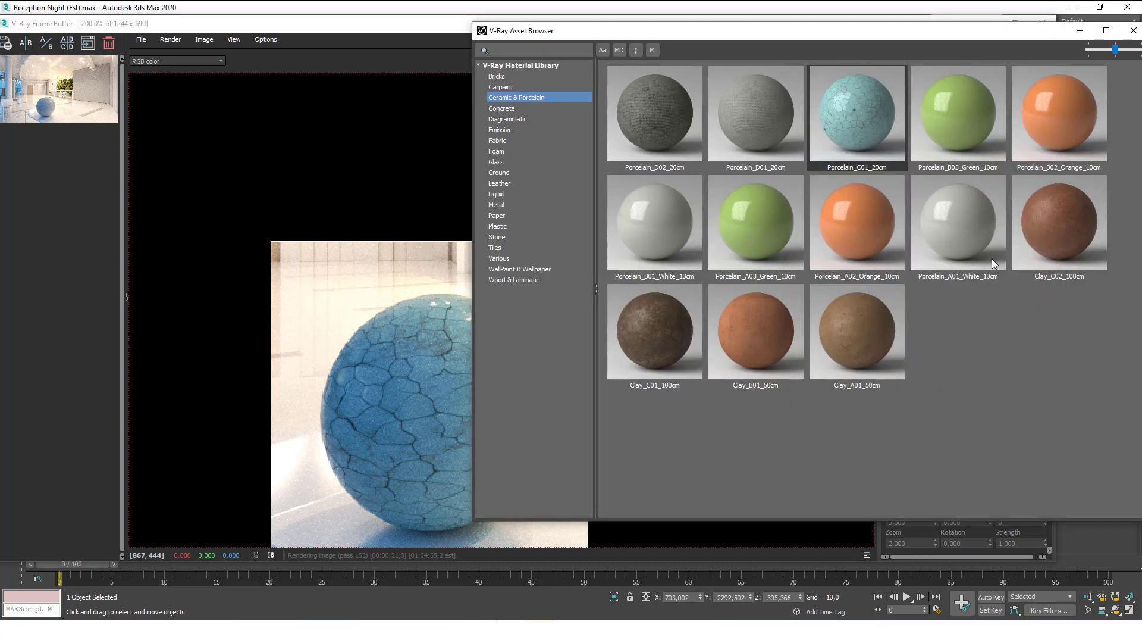
right_click(1057, 236)
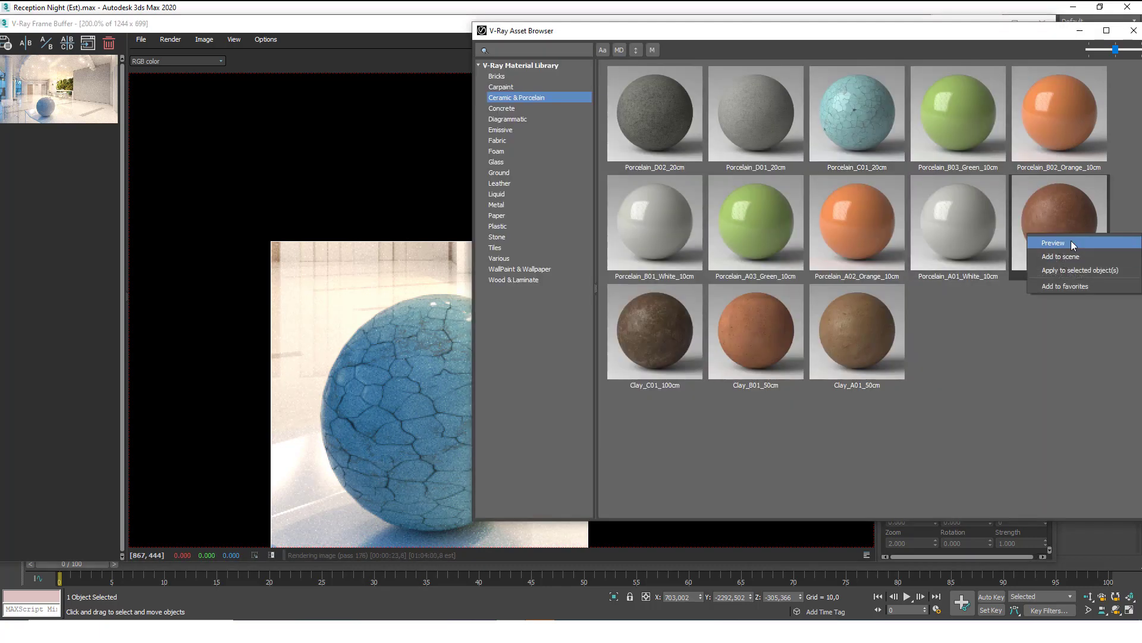
click(1068, 270)
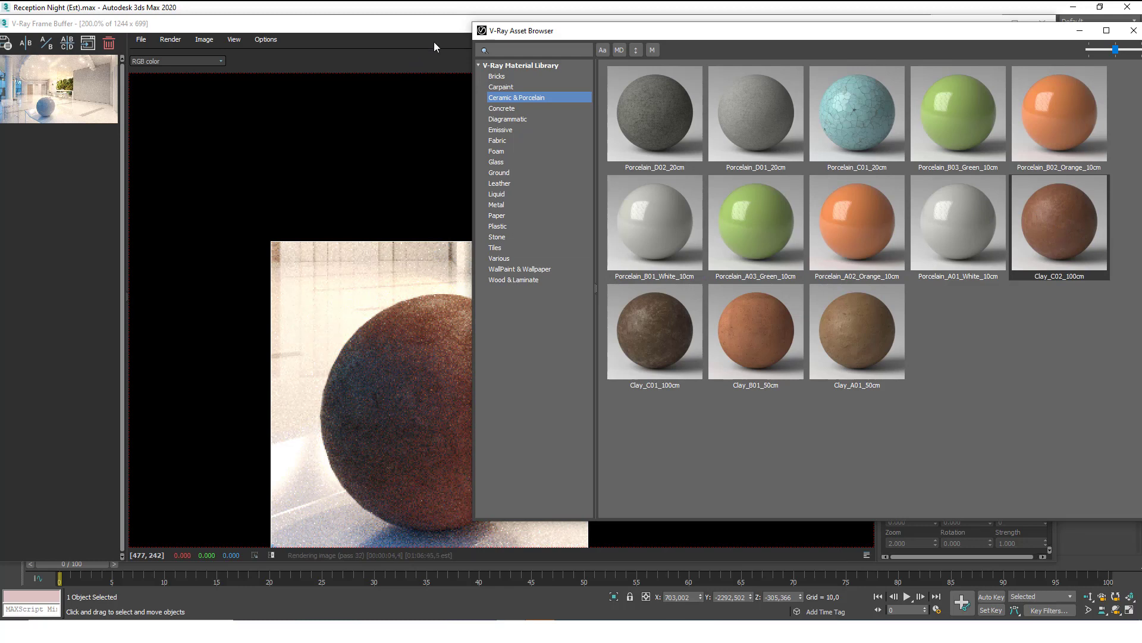
click(421, 28)
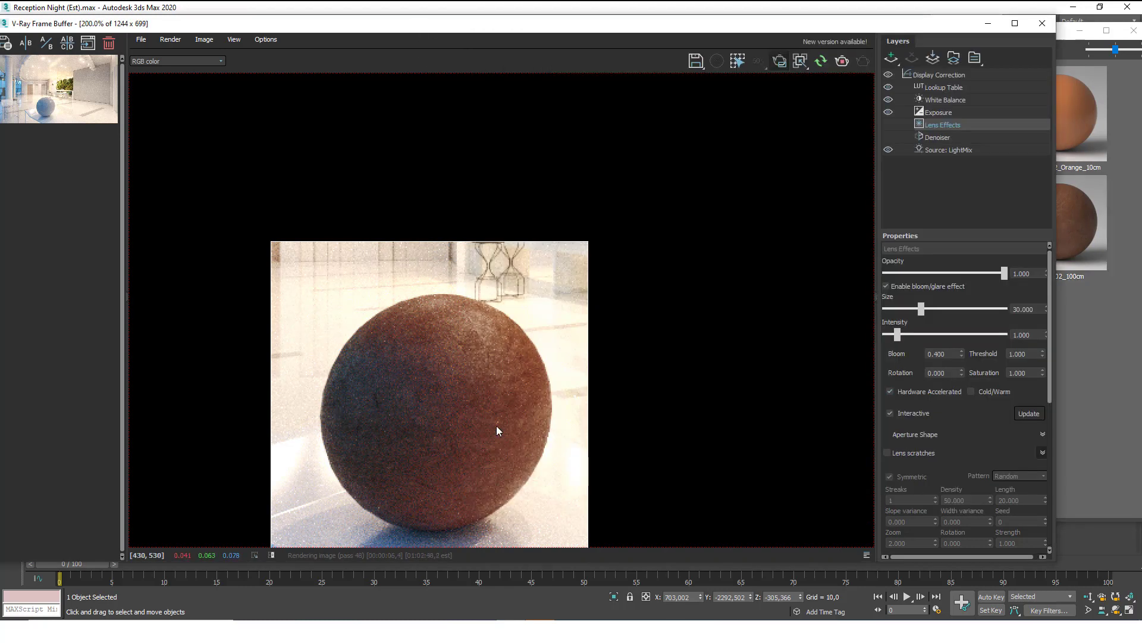
scroll(560, 236, down, 1)
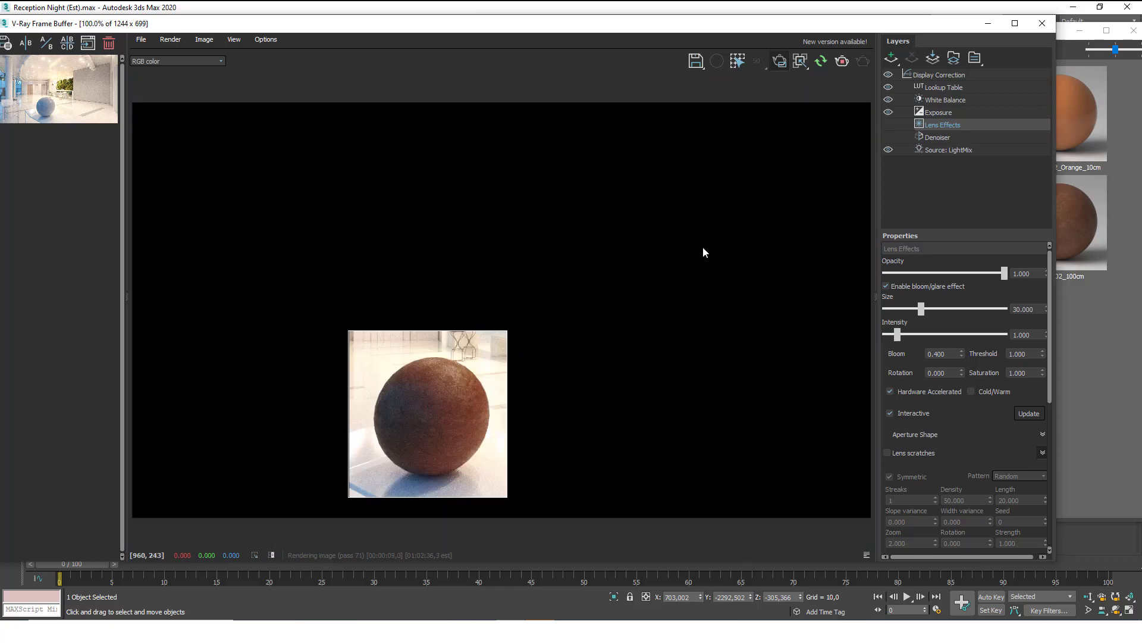